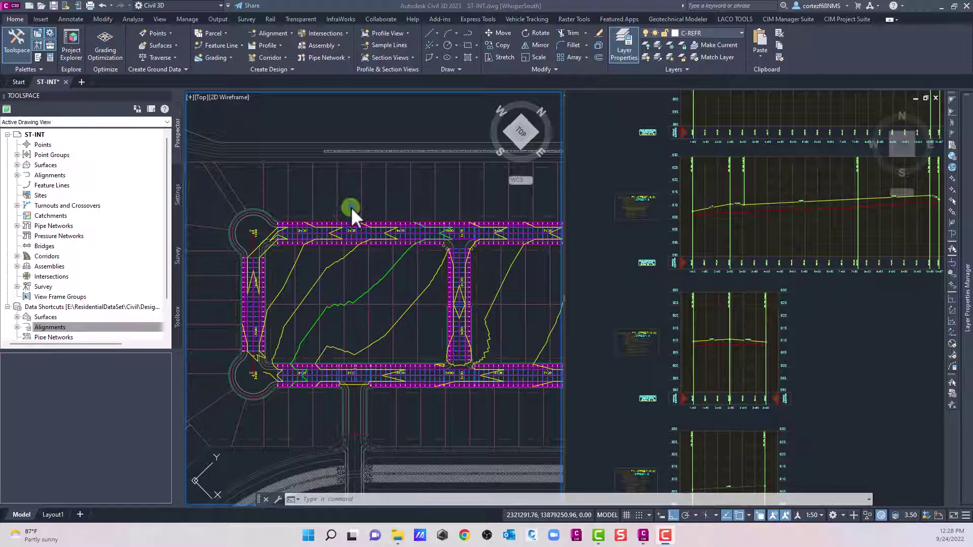
Step: Examine the T-intersection where STREET - C meets the long street, including its curb returns and the surrounding road layout
scroll(456, 245, up, 4)
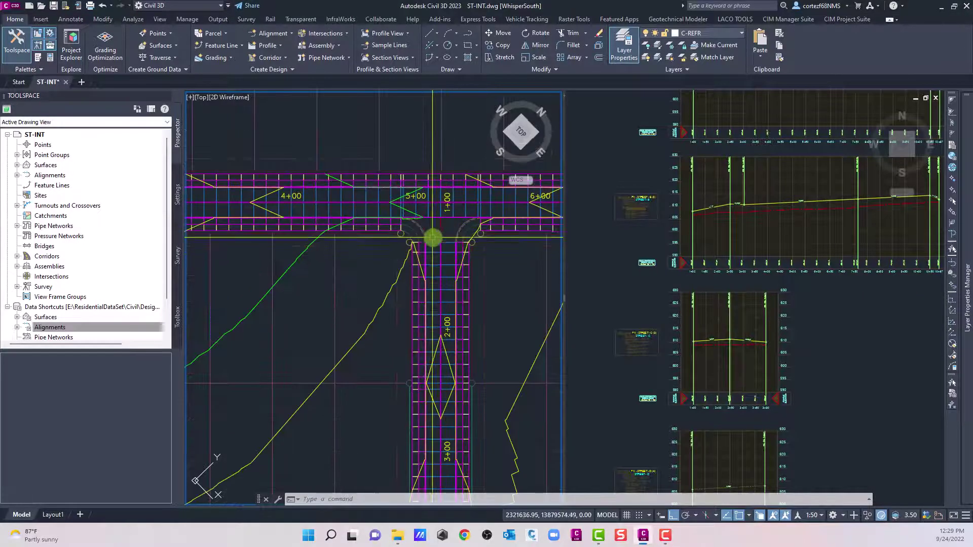
scroll(423, 223, up, 2)
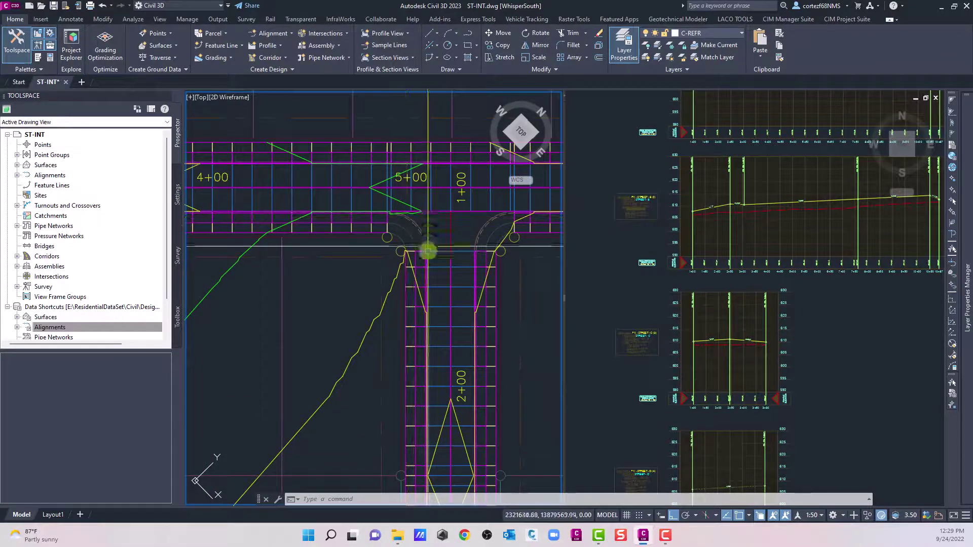
scroll(431, 243, down, 2)
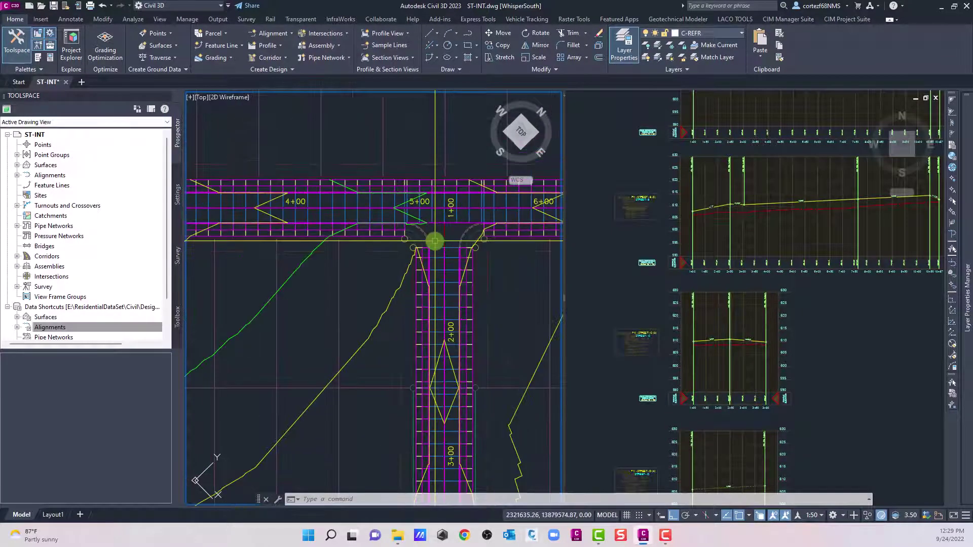
scroll(336, 262, down, 2)
mouse_move(336, 262)
middle_down()
mouse_move(445, 279)
mouse_move(337, 256)
mouse_move(406, 253)
mouse_move(412, 219)
middle_up()
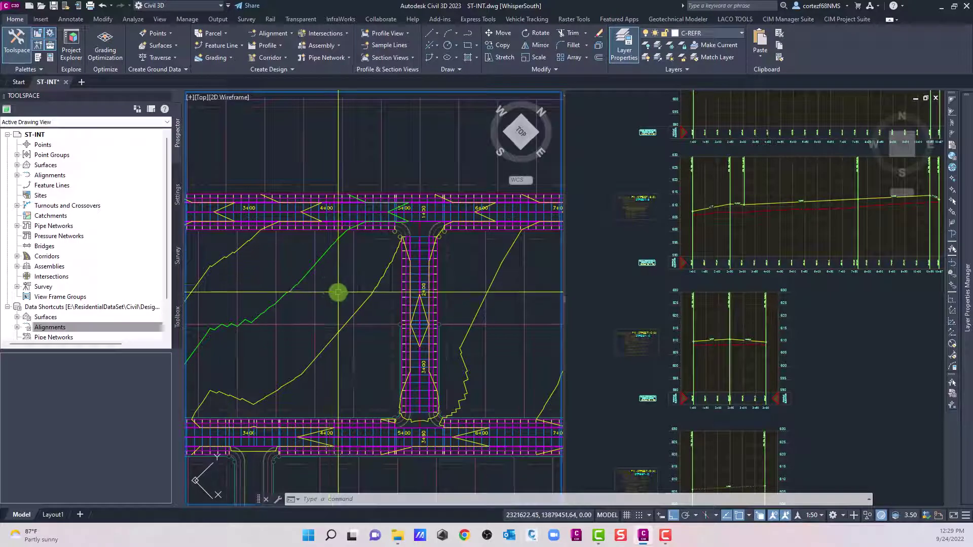
mouse_move(338, 292)
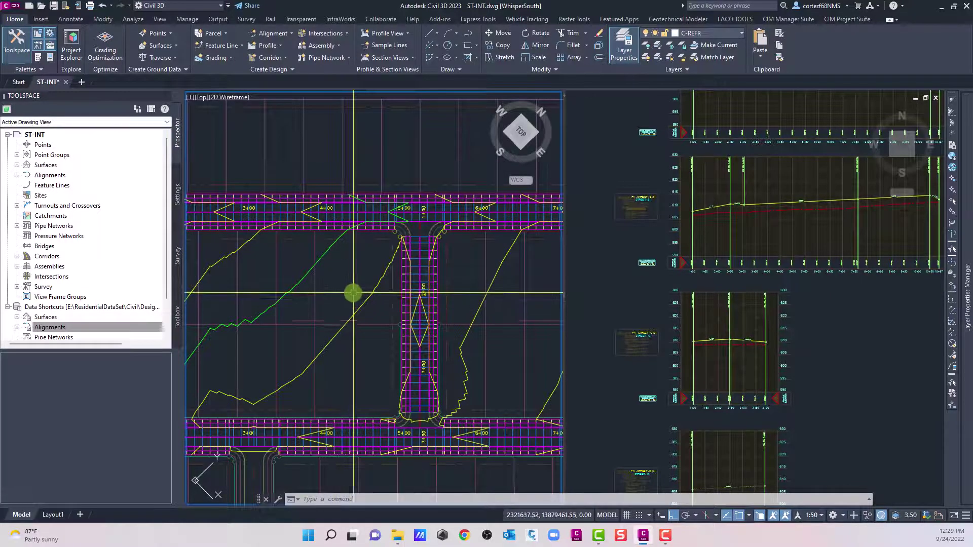
scroll(403, 246, up, 4)
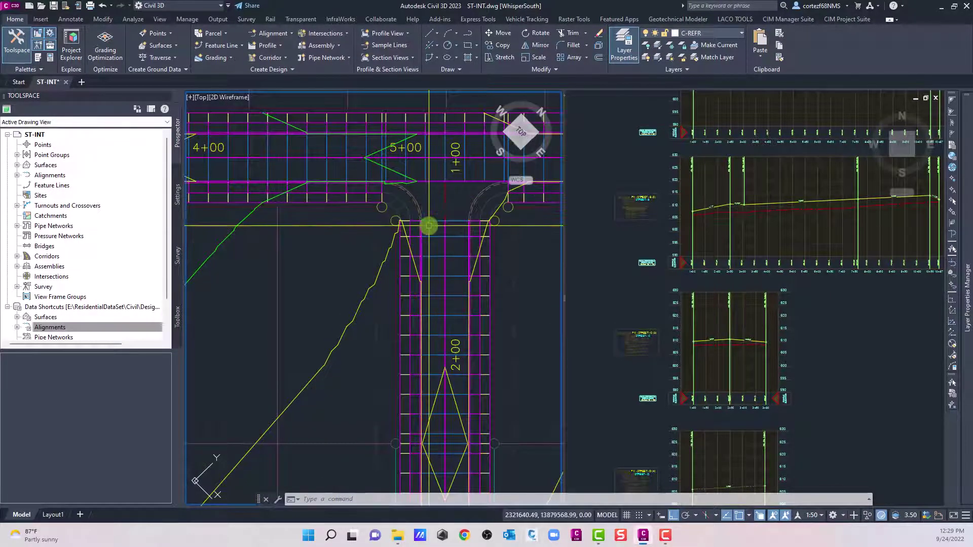
mouse_move(428, 224)
middle_down()
mouse_move(306, 275)
mouse_move(324, 263)
middle_up()
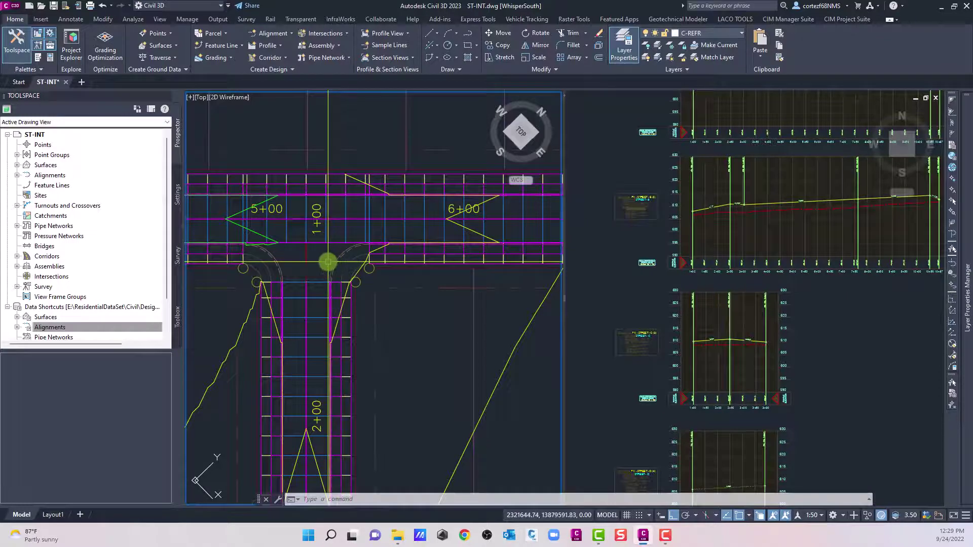
mouse_move(324, 262)
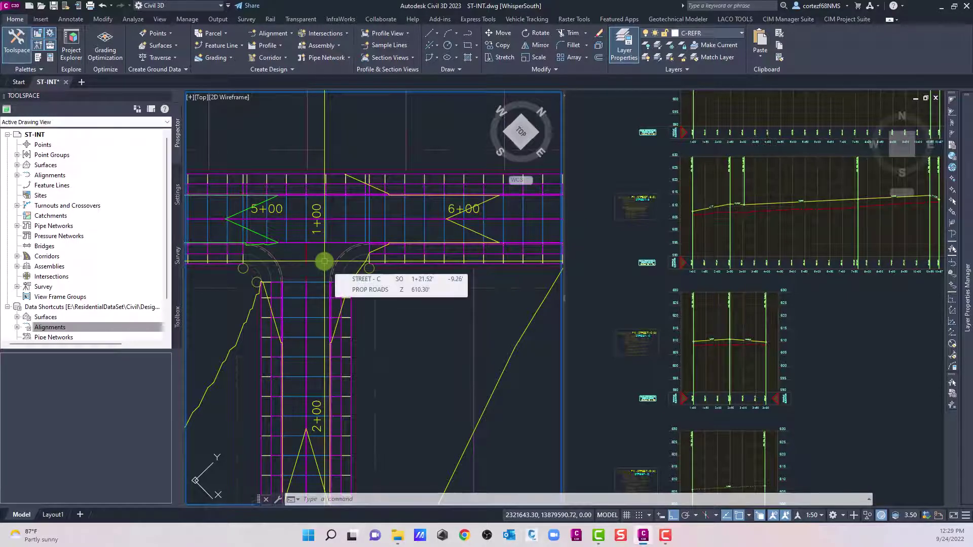
scroll(324, 261, down, 6)
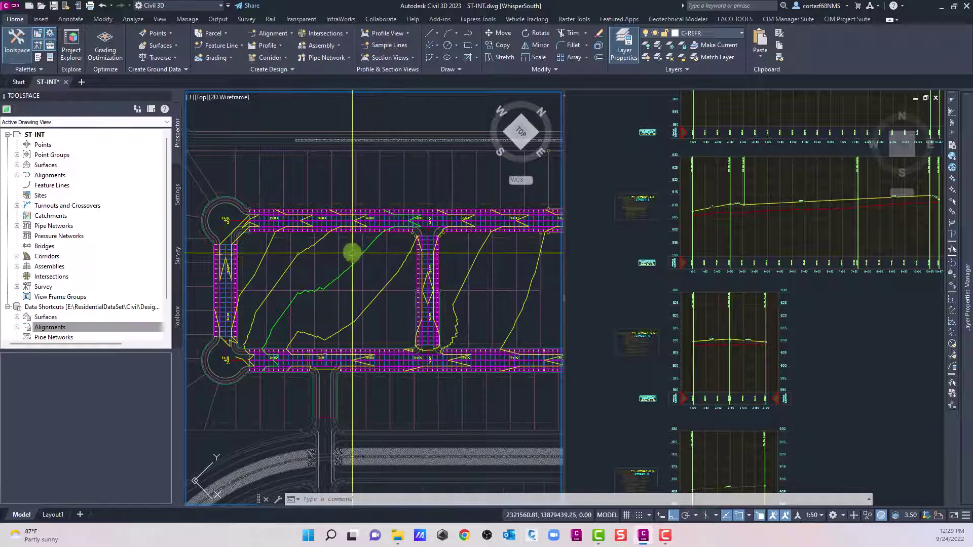
mouse_move(350, 252)
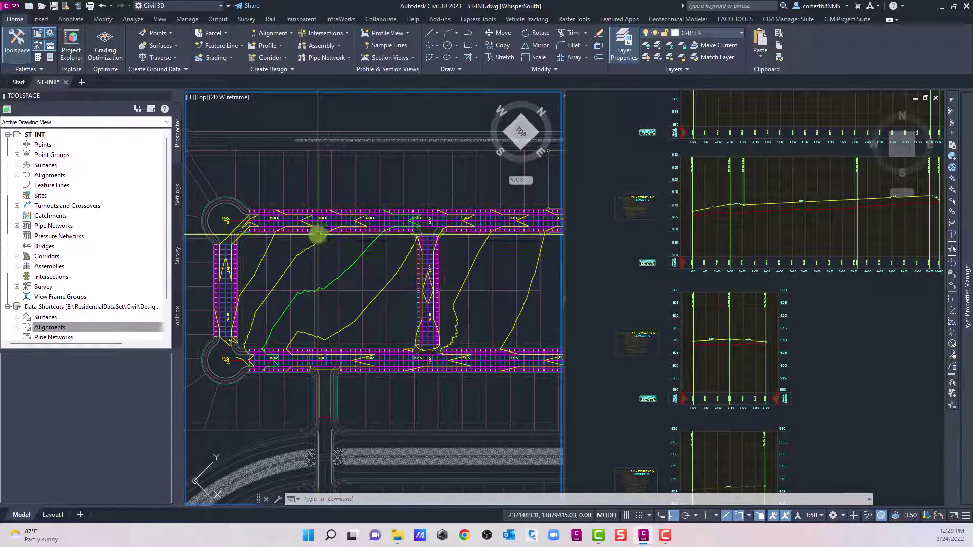
click(270, 33)
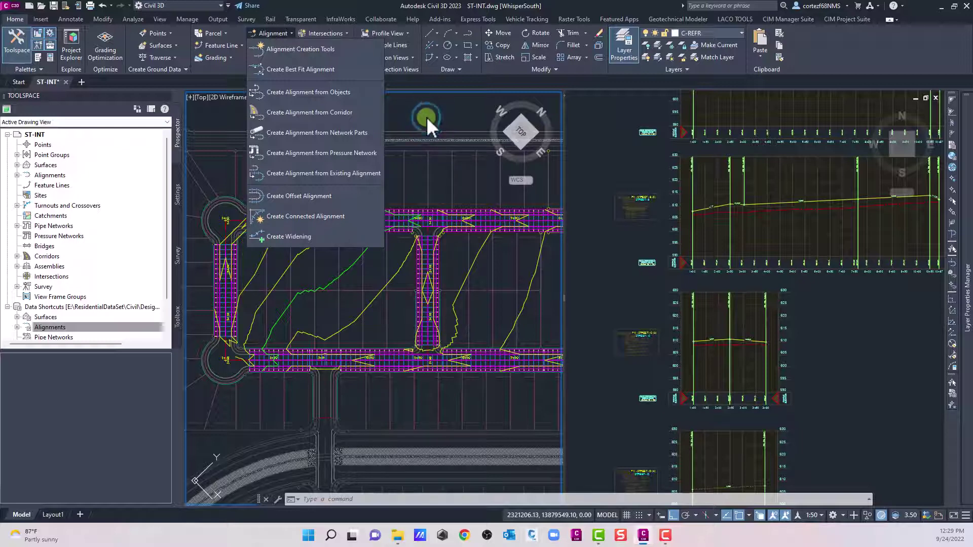
click(427, 116)
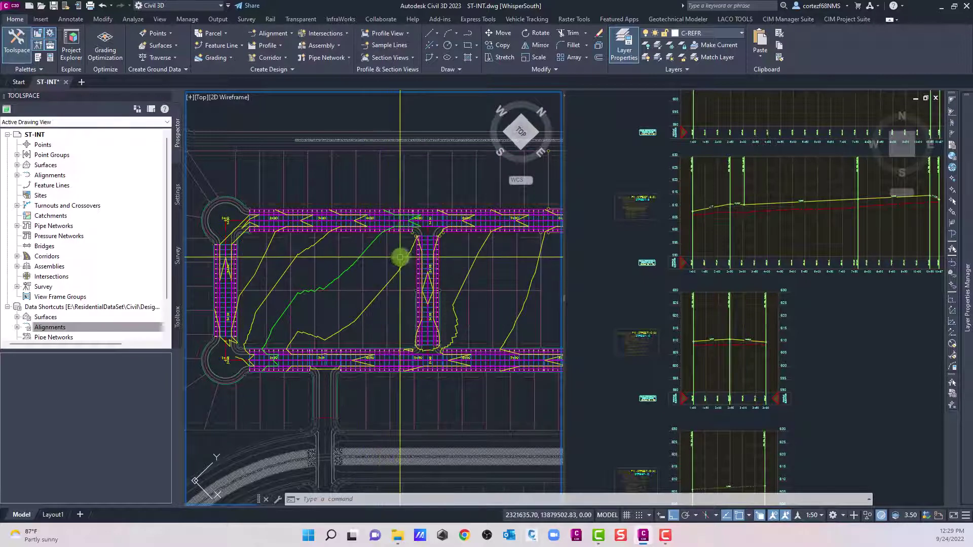
Step: Examine the corner bulb where two streets meet at station 1+00, including its inner curb return and centerline alignments
scroll(403, 247, up, 4)
scroll(402, 247, down, 4)
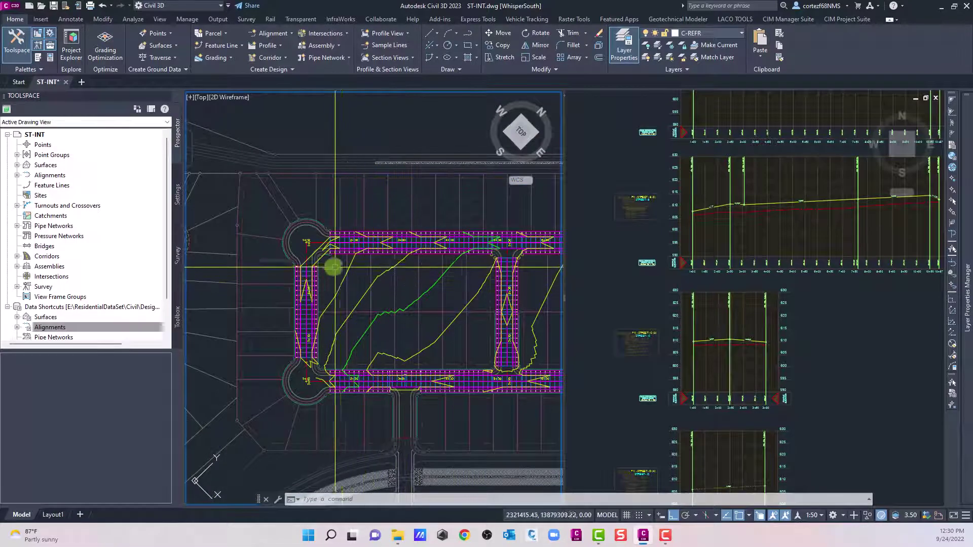
scroll(319, 253, up, 4)
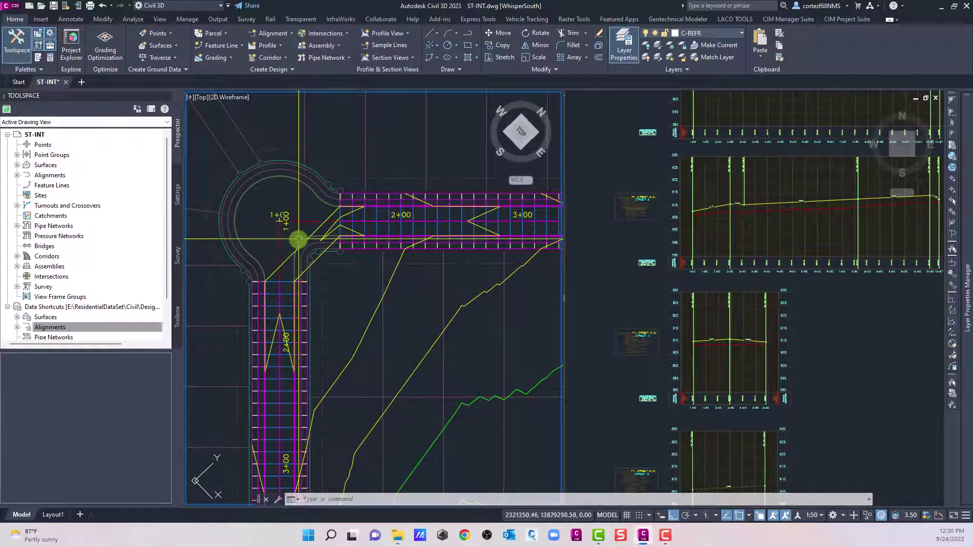
middle_drag(297, 200, 259, 198)
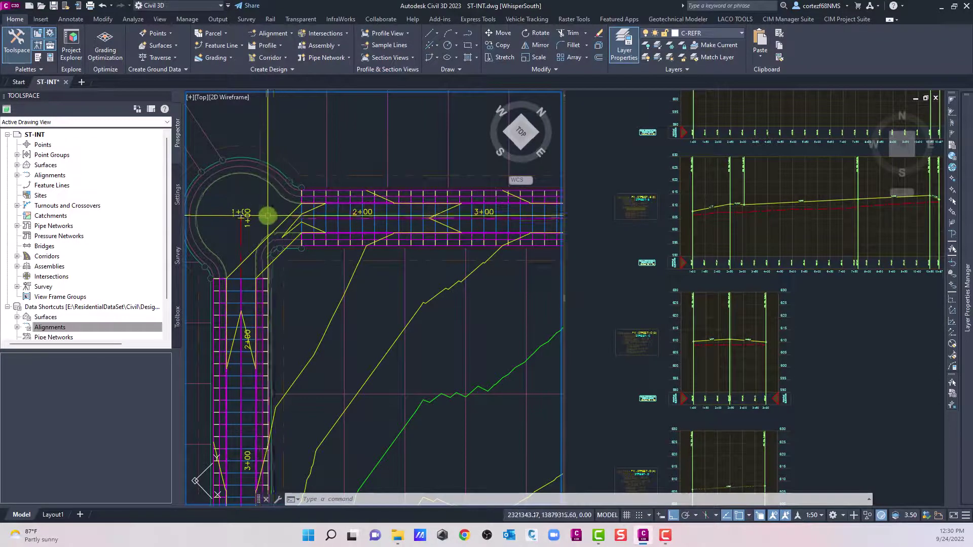
middle_drag(266, 212, 228, 204)
scroll(228, 205, up, 2)
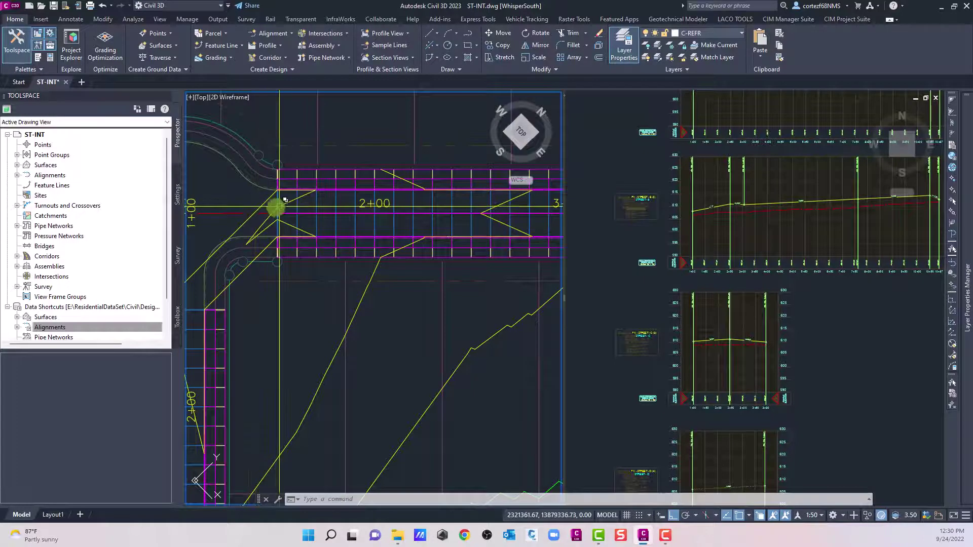
middle_drag(234, 211, 342, 216)
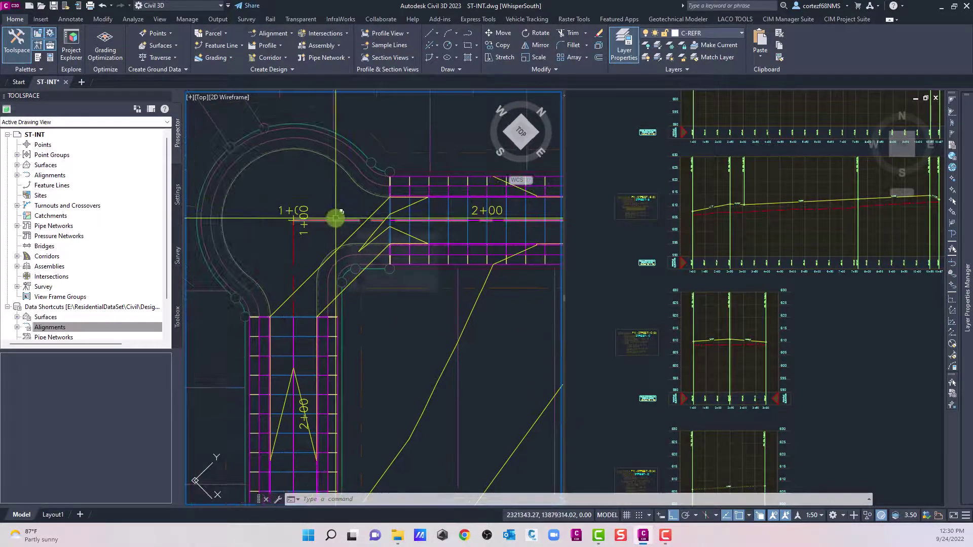
mouse_move(332, 219)
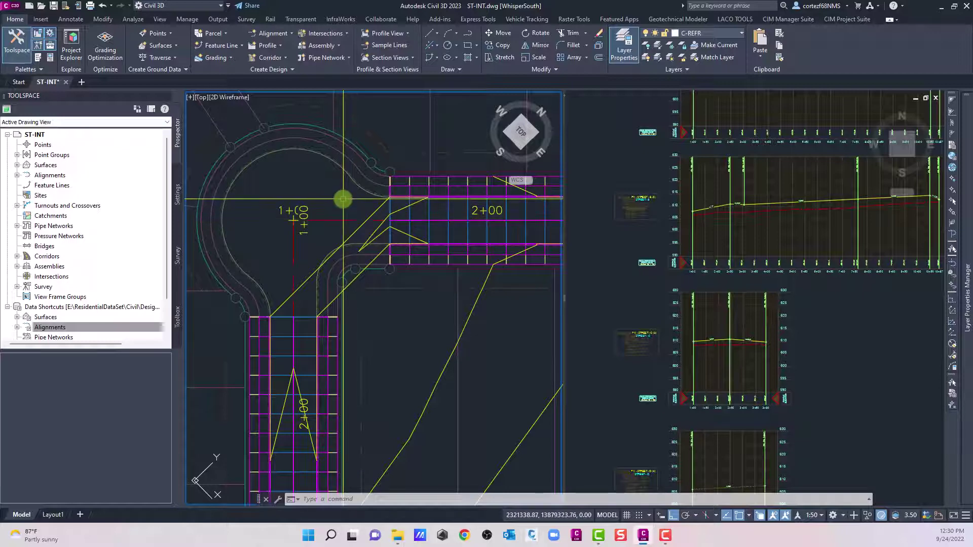
mouse_move(343, 198)
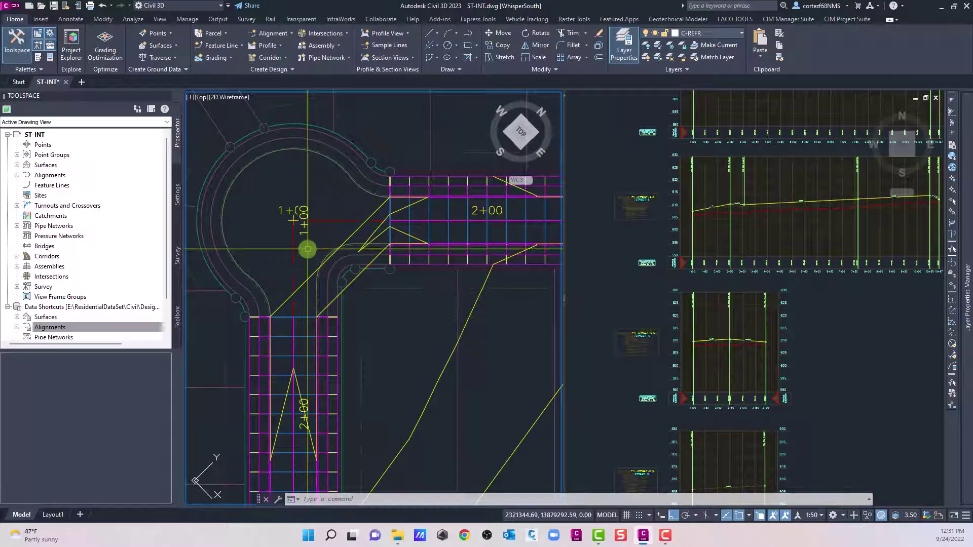
mouse_move(300, 251)
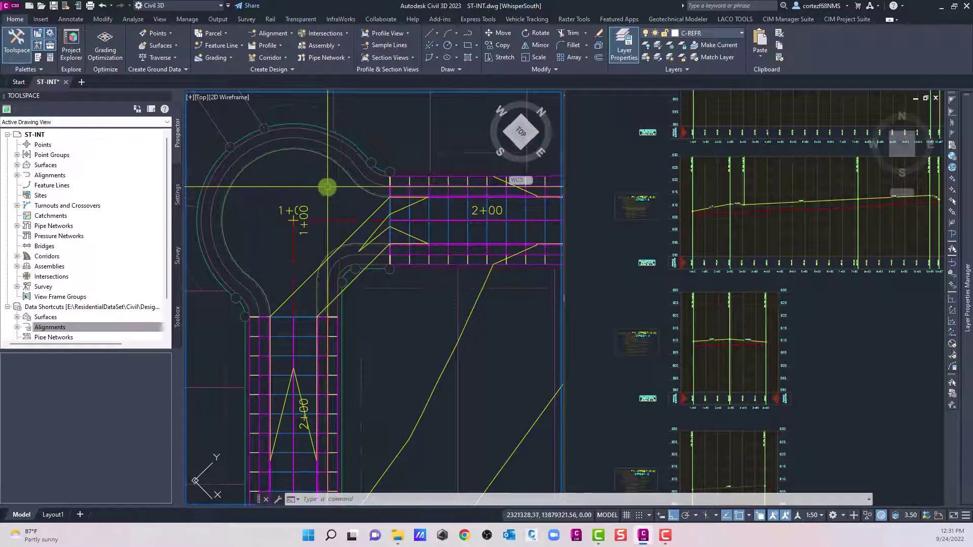
Step: Set up offset alignments from the STREET - A centerline with one 12.00' offset on each side over the full station range
click(265, 32)
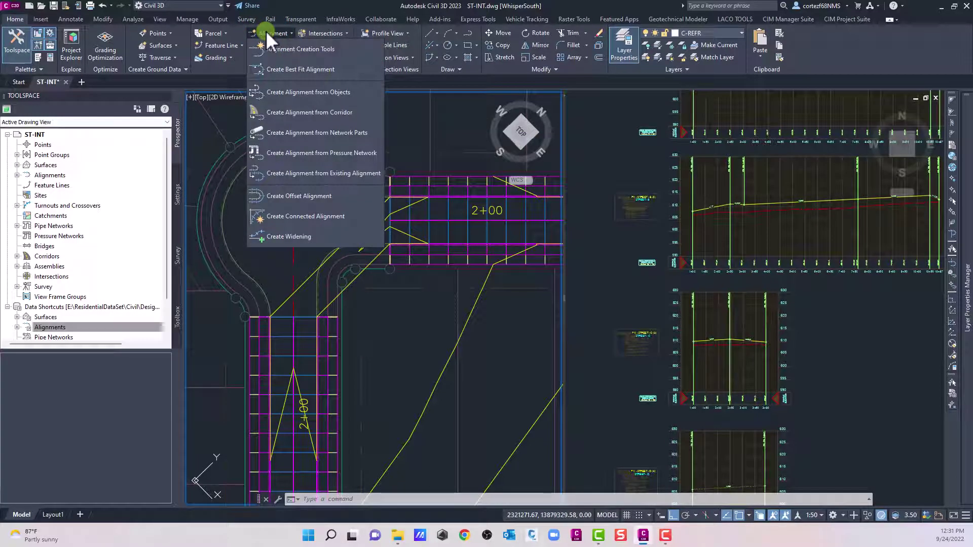
click(284, 194)
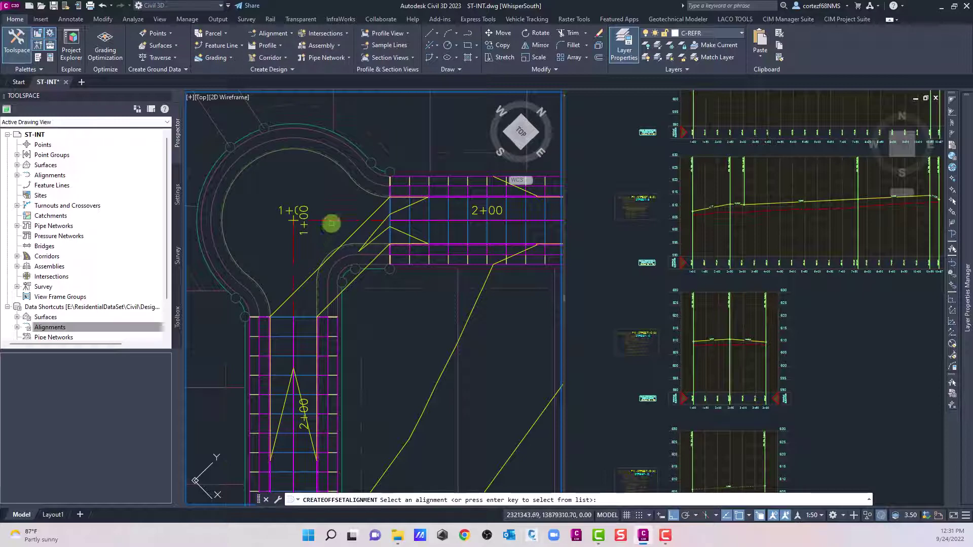
click(337, 221)
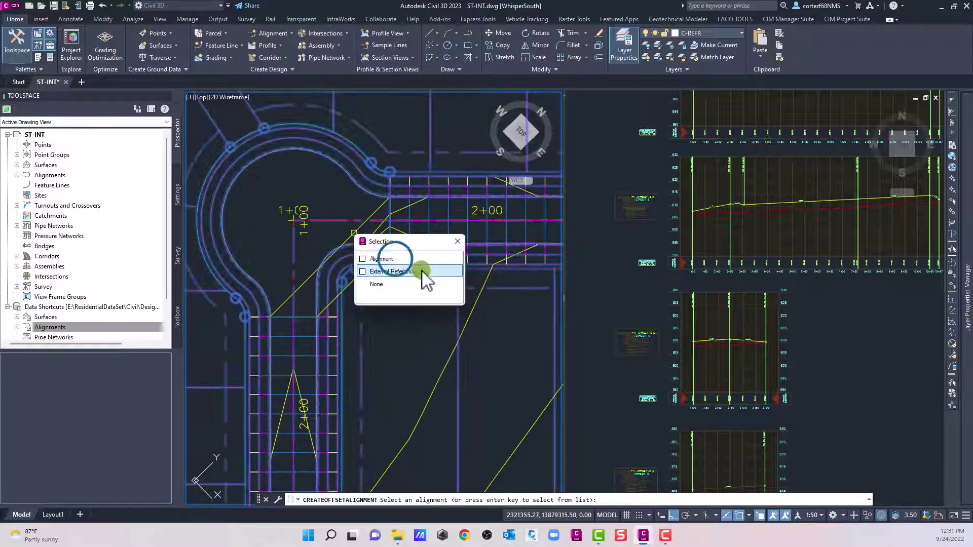
click(395, 259)
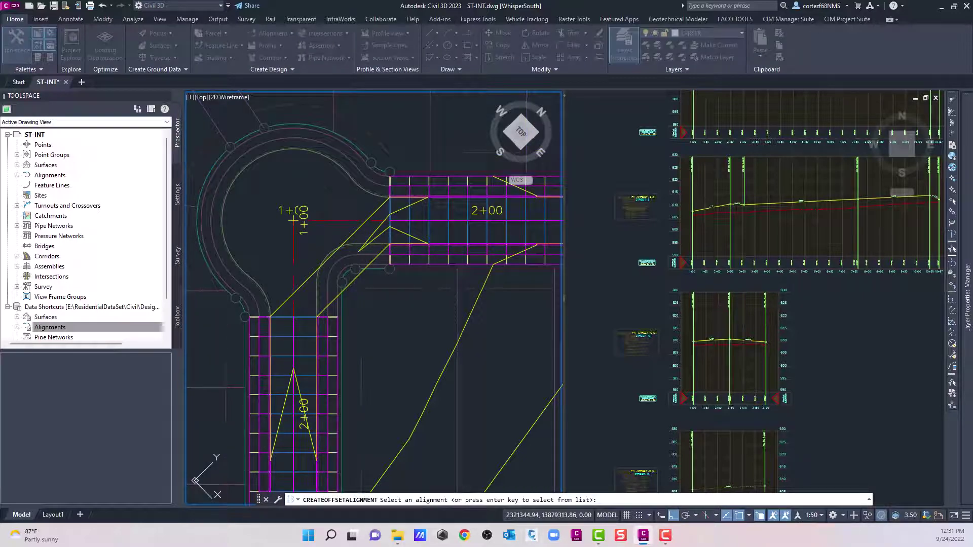
drag(21, 108, 298, 107)
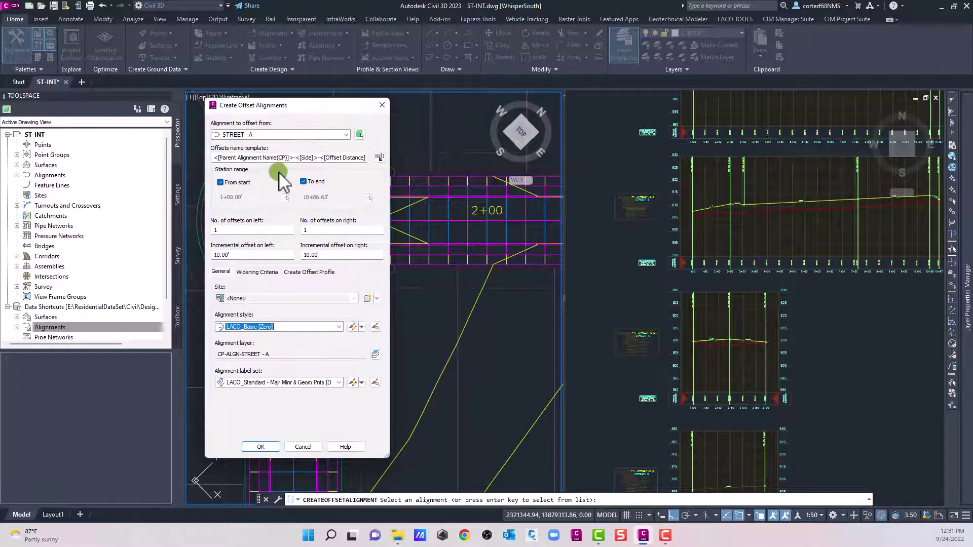
click(234, 255)
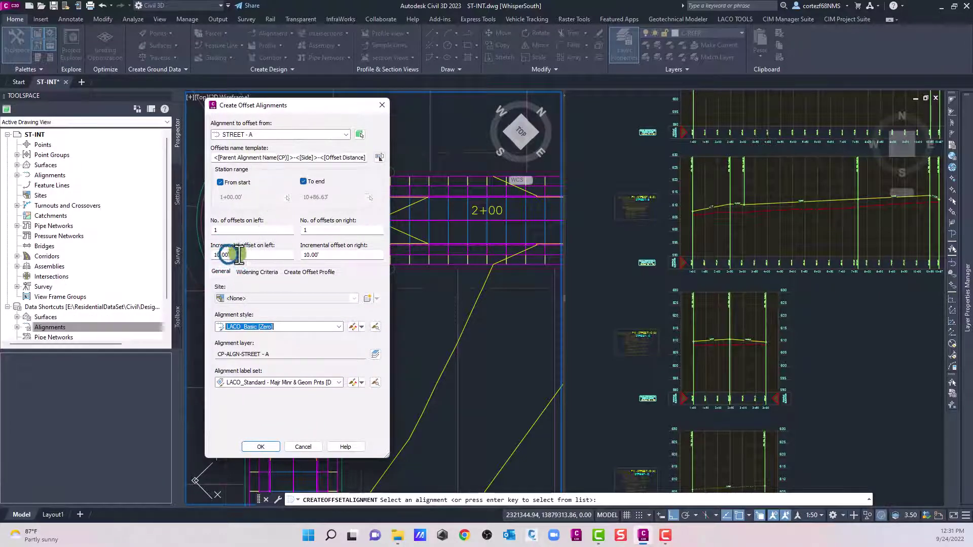
drag(239, 255, 197, 257)
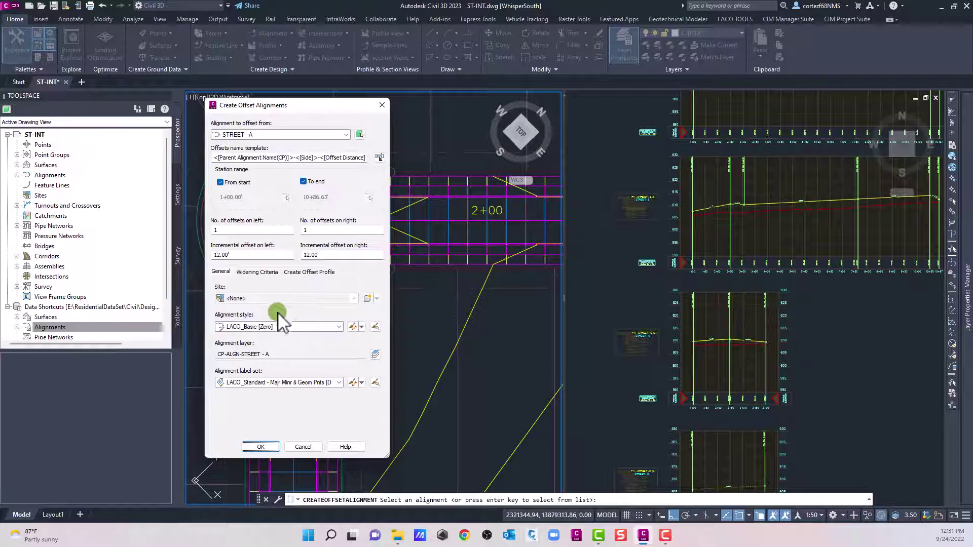
Step: Include profiles for the STREET - A offsets at a -2.00% cross slope from the parent profile, and create the offset alignments
click(303, 271)
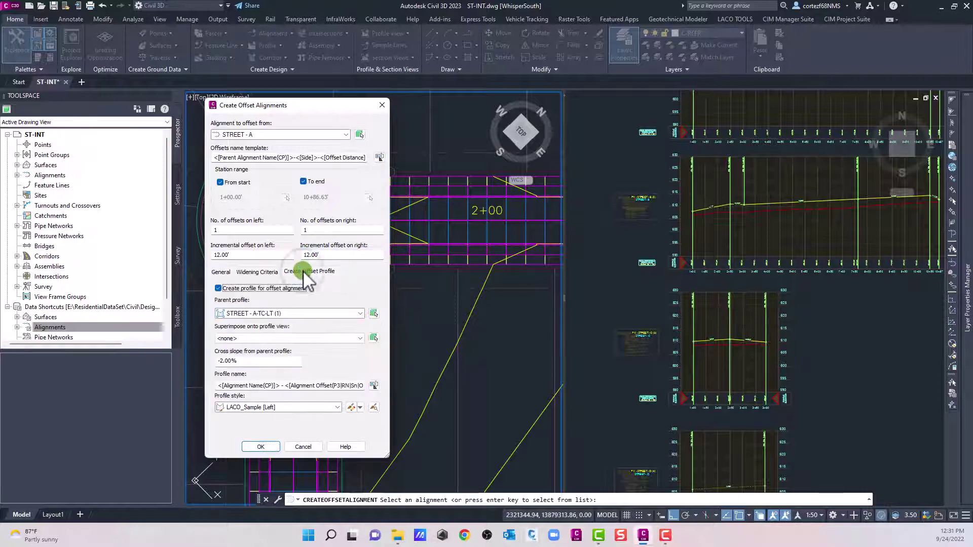
click(228, 289)
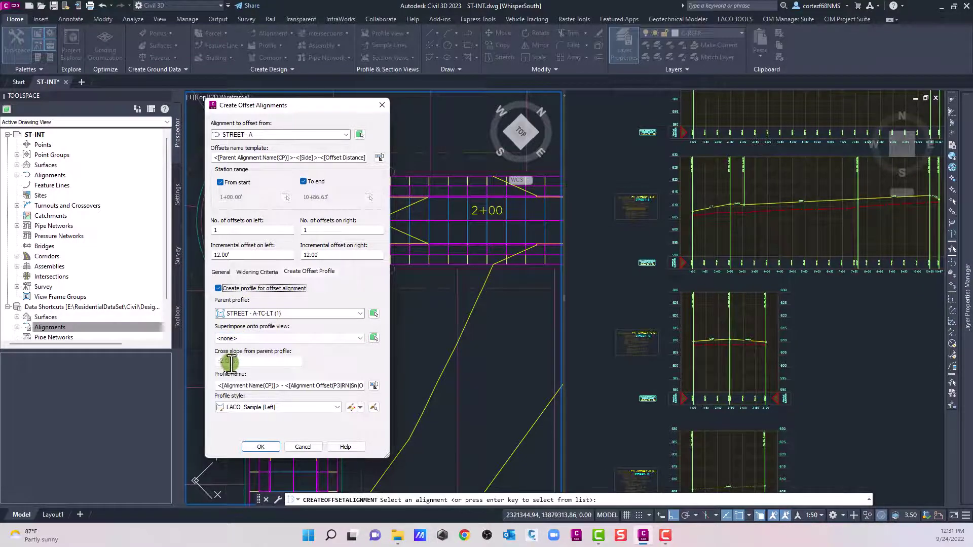
click(277, 449)
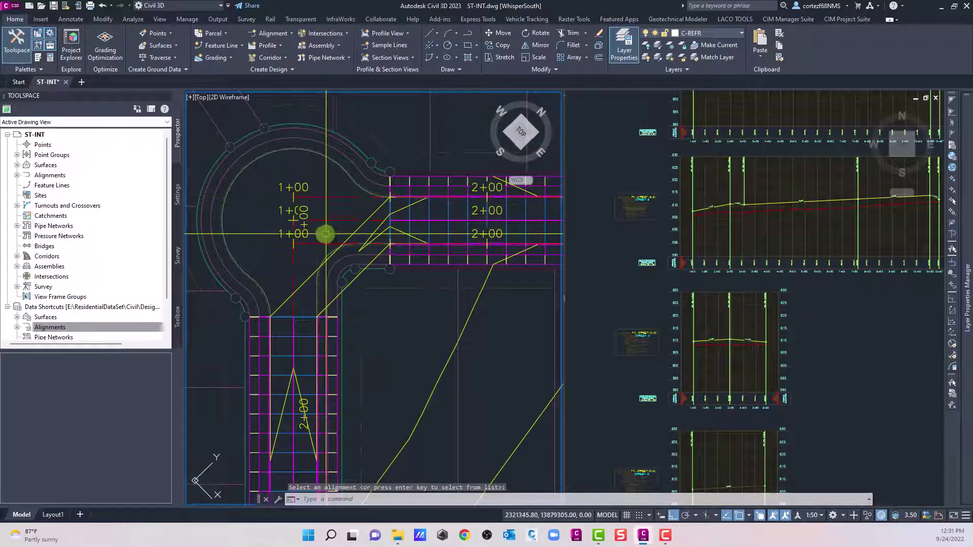
Step: Create offset alignments 12.00' on each side of the STREET - C centerline, with offset profiles at a -2.00% cross slope
scroll(322, 238, down, 4)
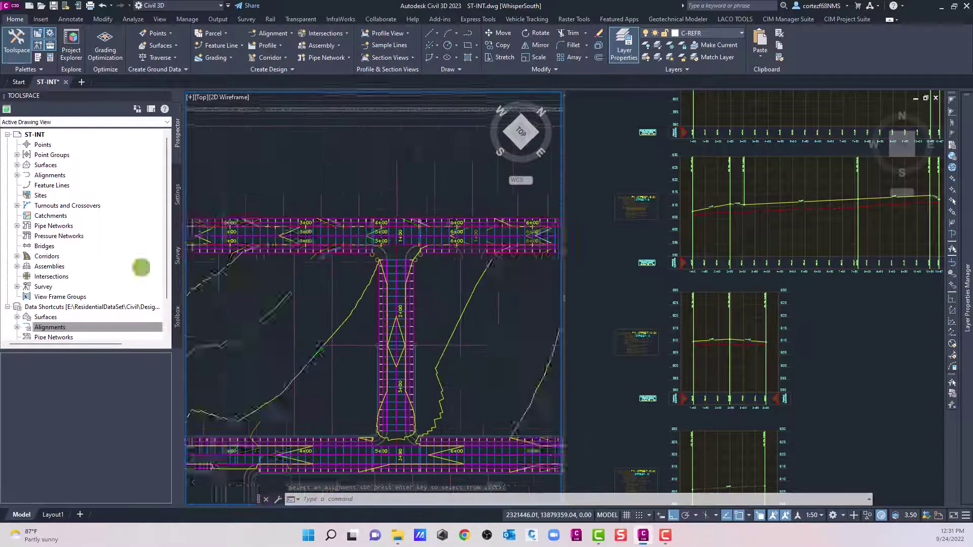
key(Escape)
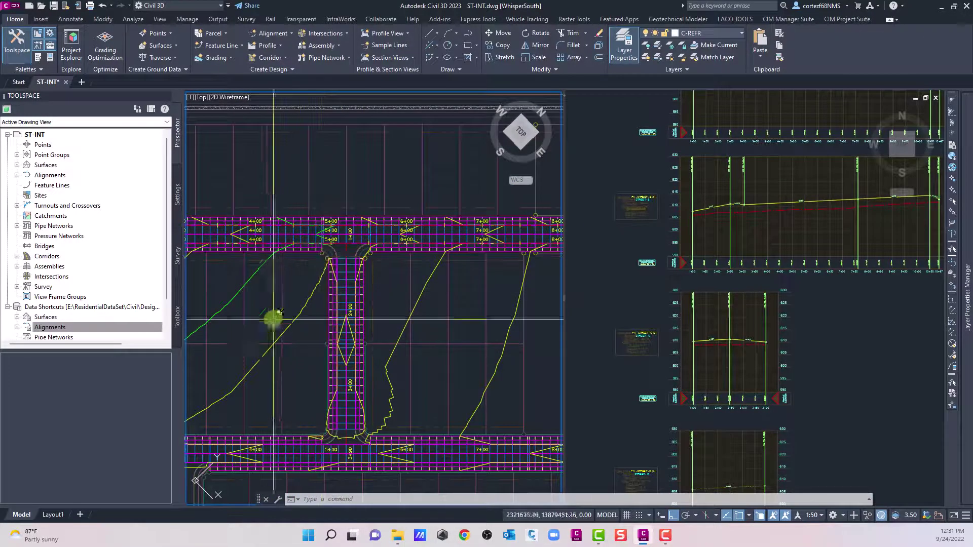
click(268, 33)
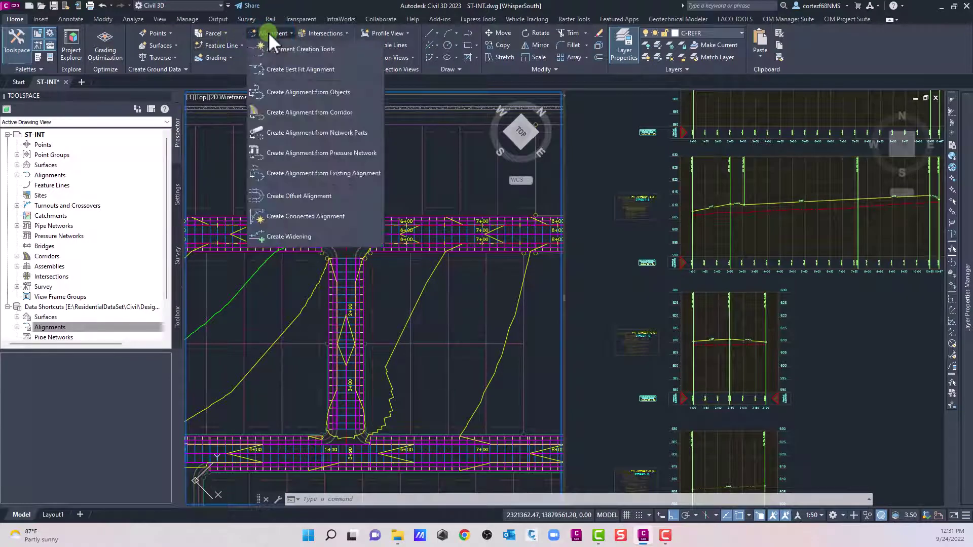
click(298, 196)
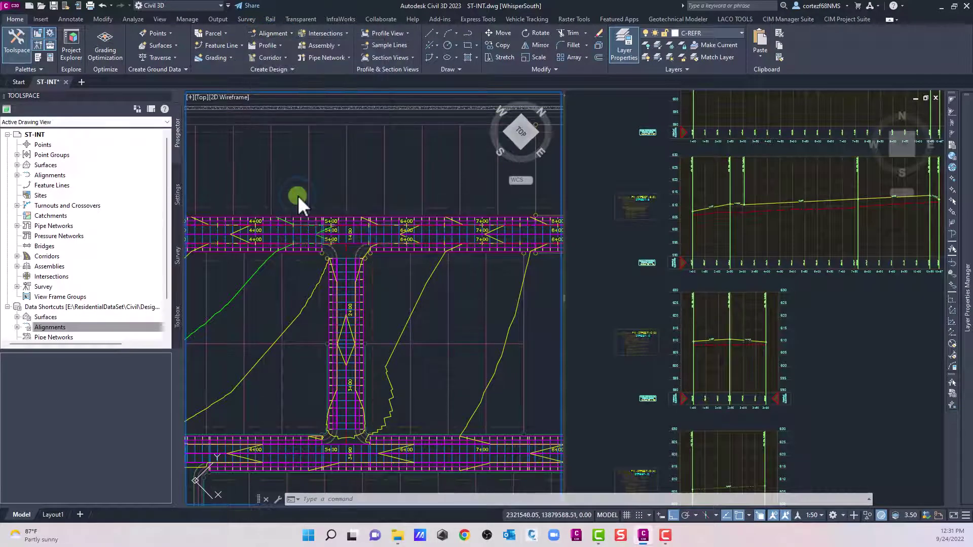
scroll(340, 254, up, 3)
right_click(377, 256)
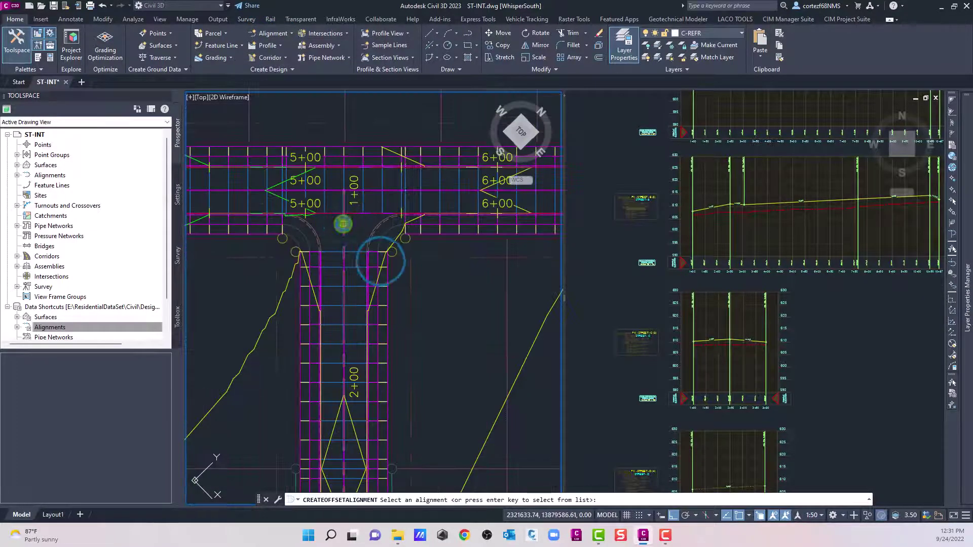
click(382, 267)
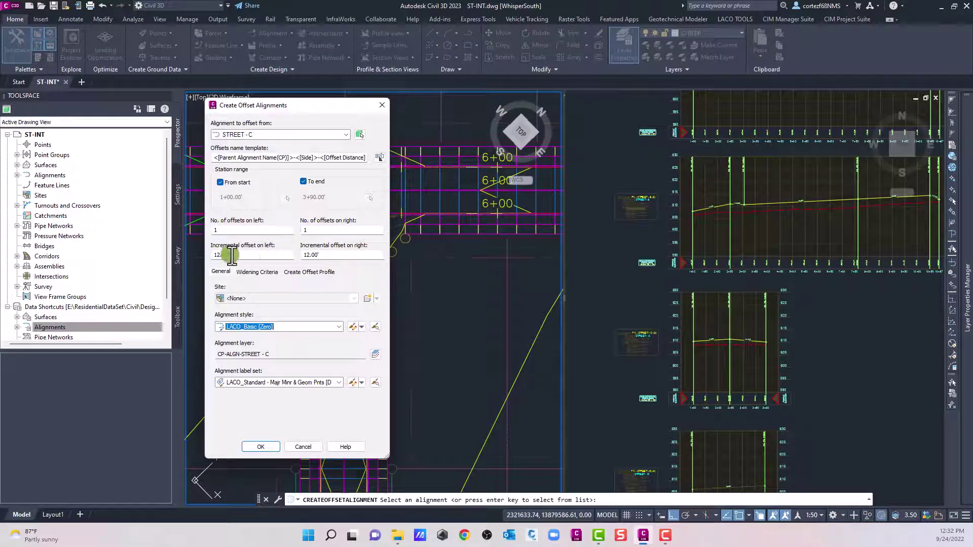
click(306, 255)
click(301, 272)
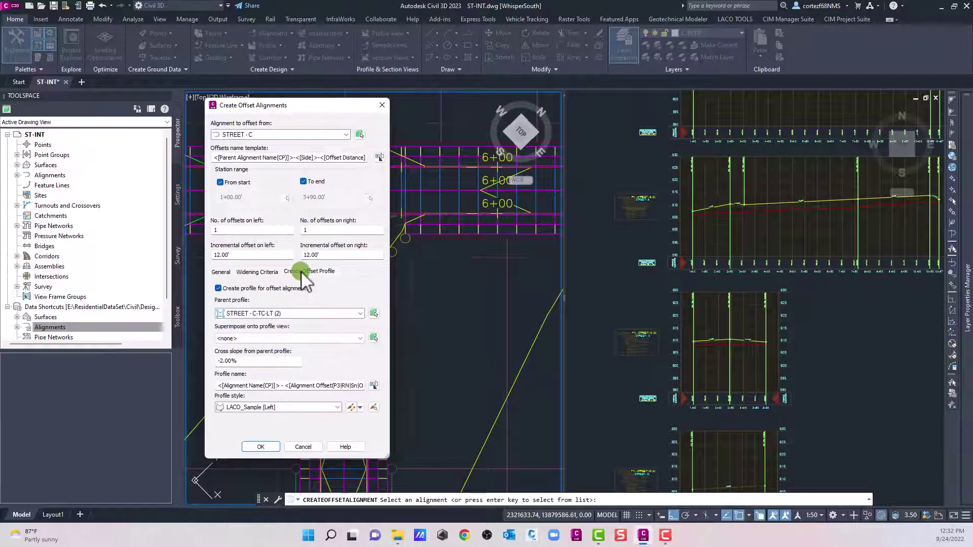
click(261, 447)
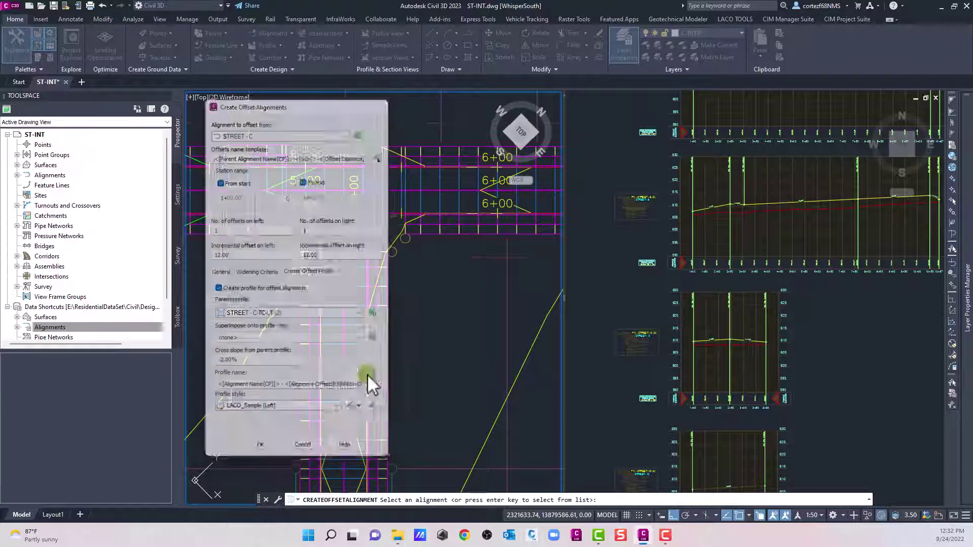
Step: Create one offset alignment at 12.00' on each side of the STREET - D centerline over its full station range
scroll(400, 333, down, 2)
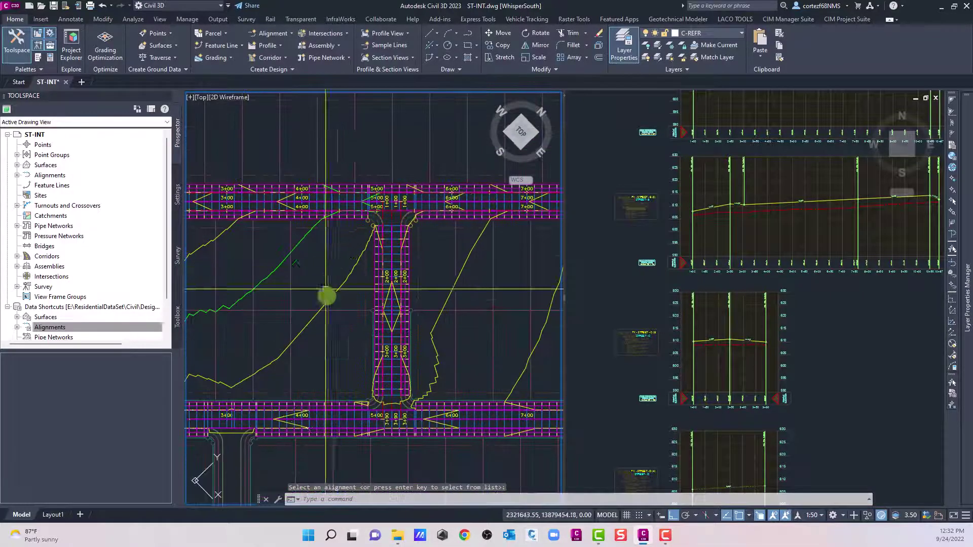
scroll(325, 294, up, 2)
middle_drag(341, 298, 479, 285)
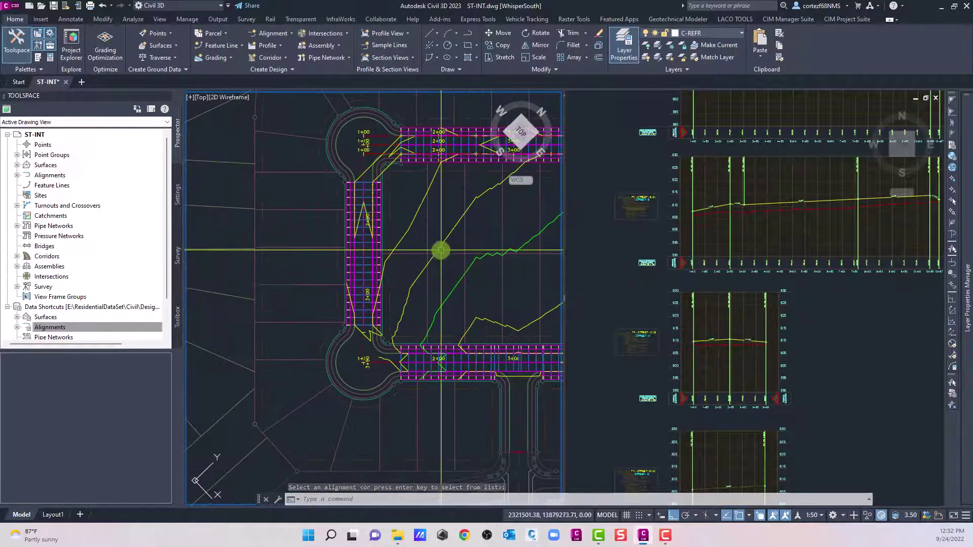
middle_drag(441, 250, 327, 243)
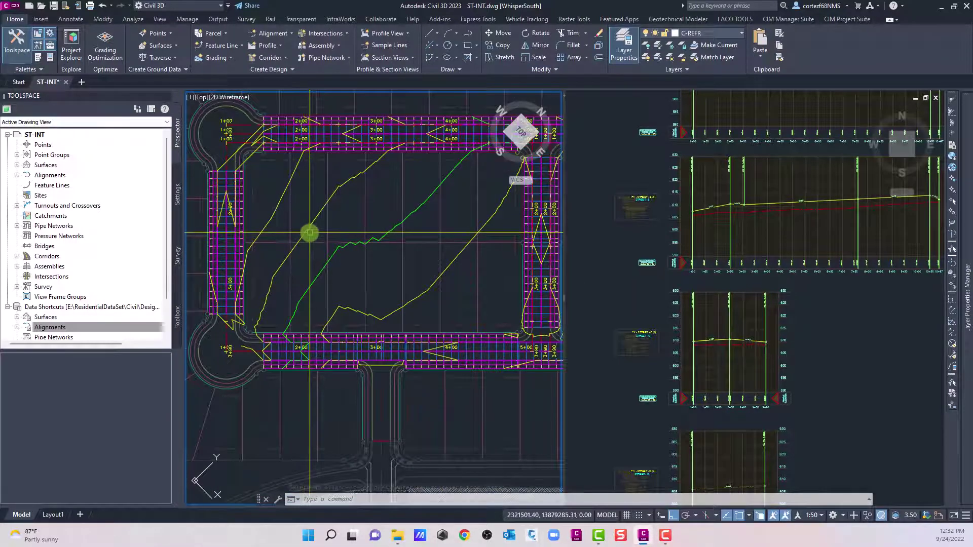
scroll(293, 205, up, 3)
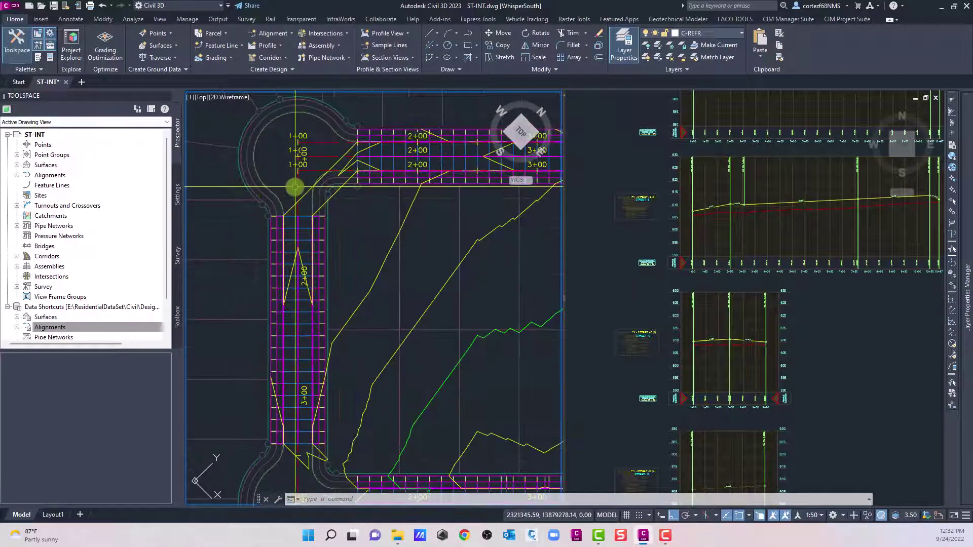
click(271, 31)
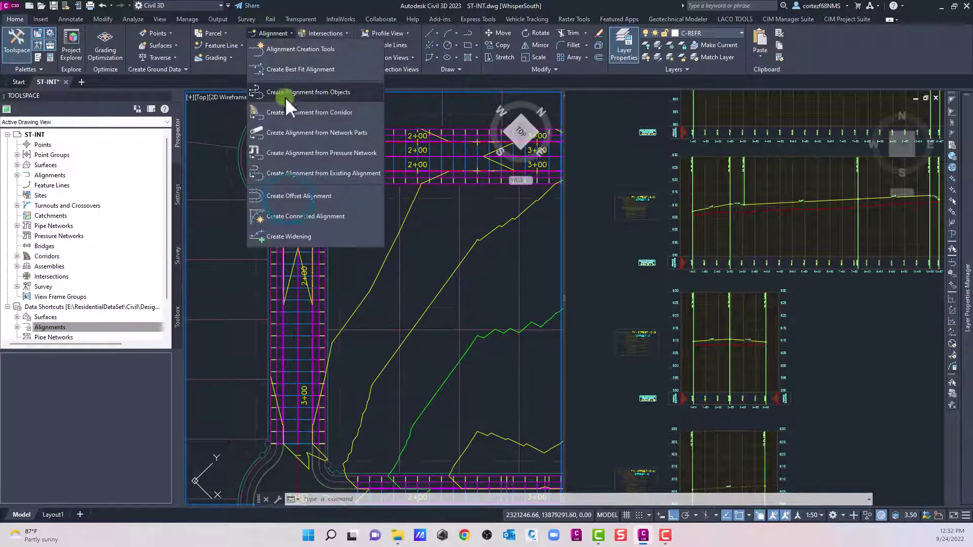
click(288, 202)
click(298, 185)
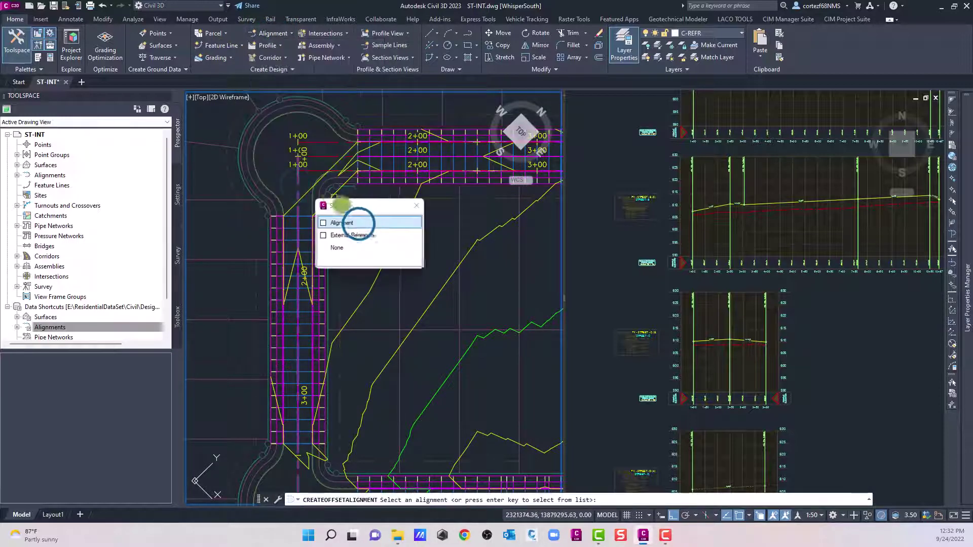
click(358, 223)
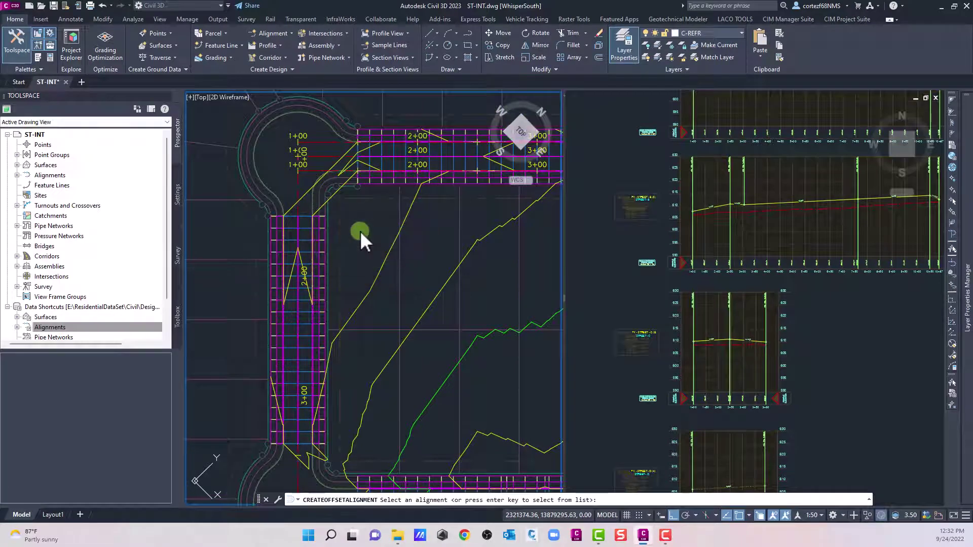
right_click(360, 230)
click(360, 219)
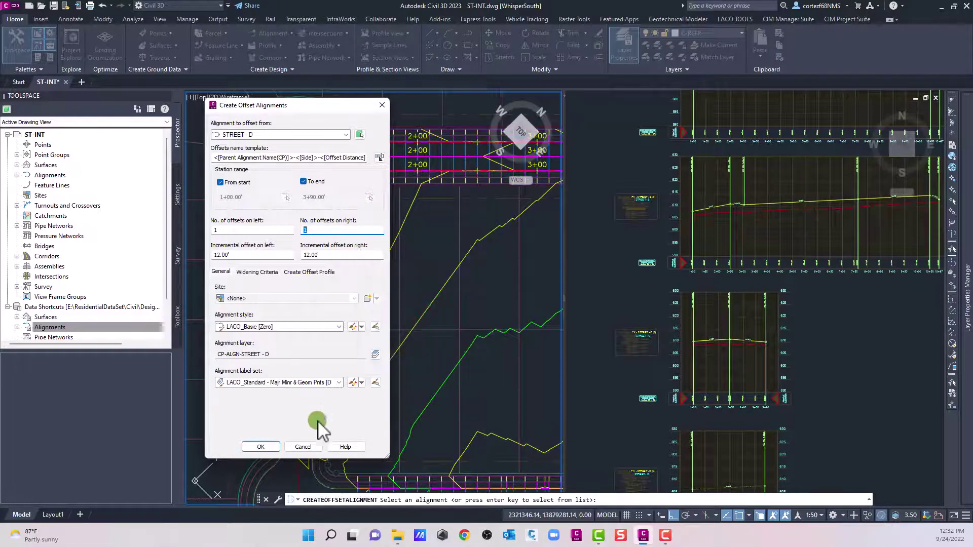
click(260, 448)
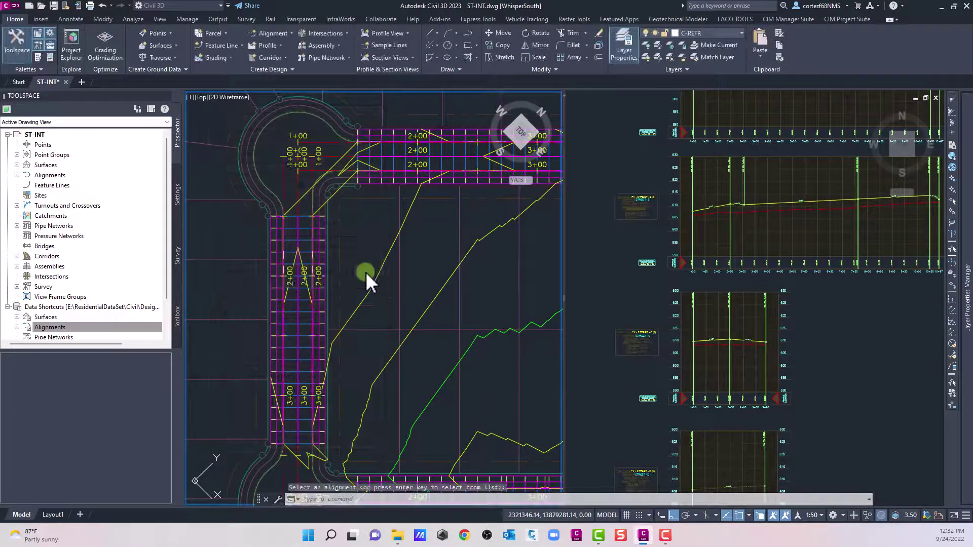
Step: Examine the small curb-return assembly below the full-width road assemblies, including its curb, sidewalk and short pavement lane at the baseline
scroll(398, 206, down, 3)
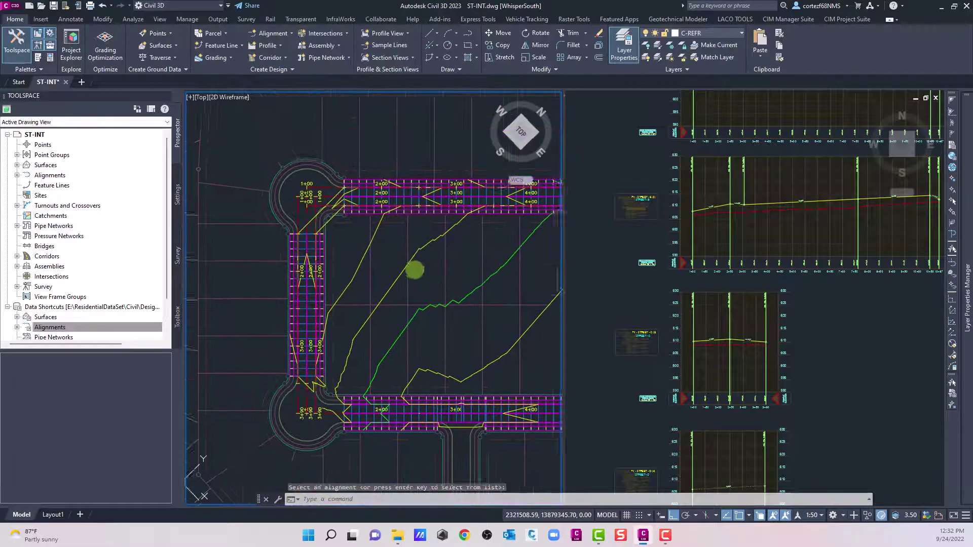
middle_drag(396, 272, 264, 278)
click(607, 290)
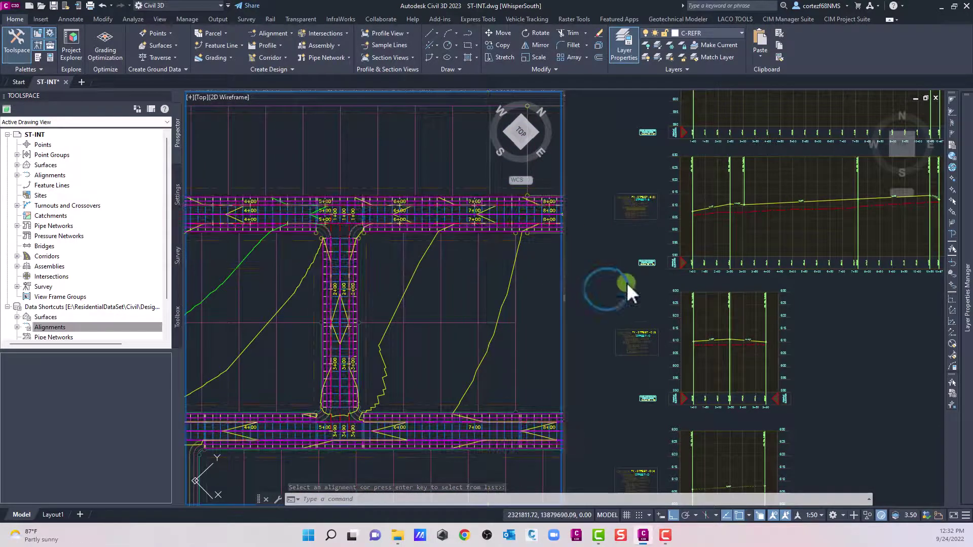
middle_drag(599, 287, 697, 263)
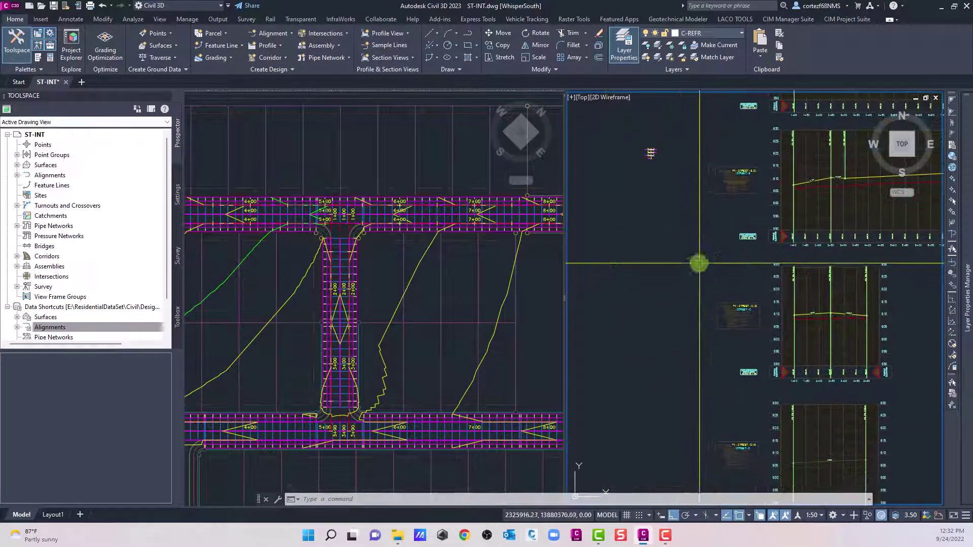
scroll(697, 343, up, 10)
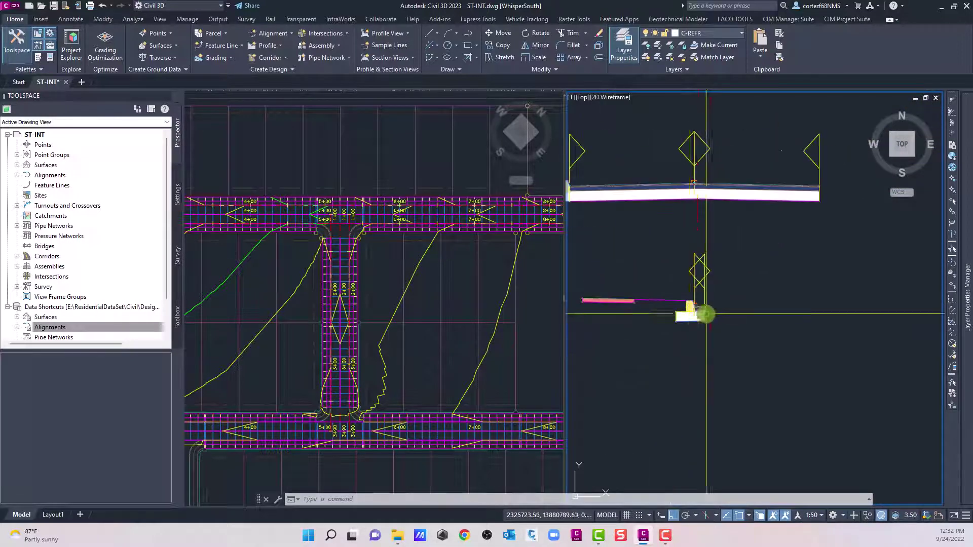
click(699, 357)
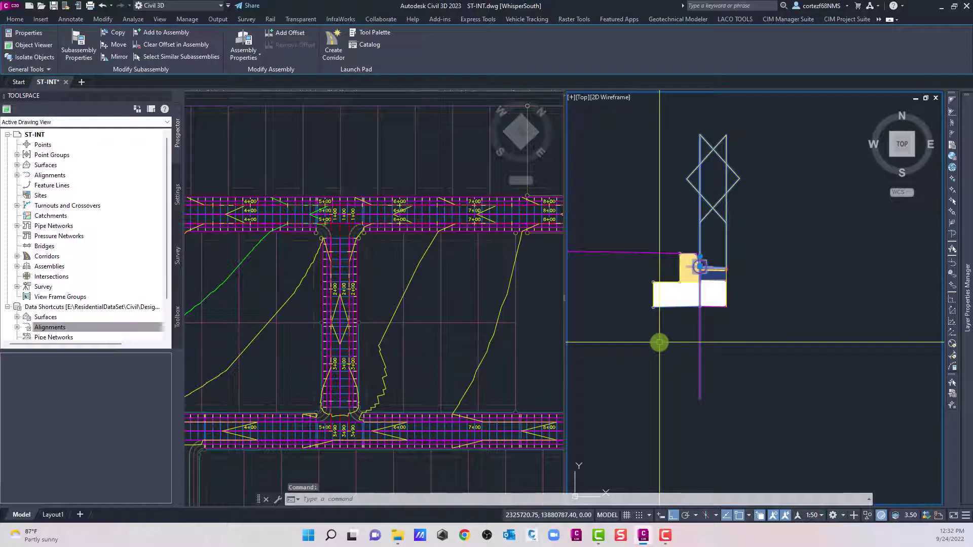
scroll(660, 343, down, 4)
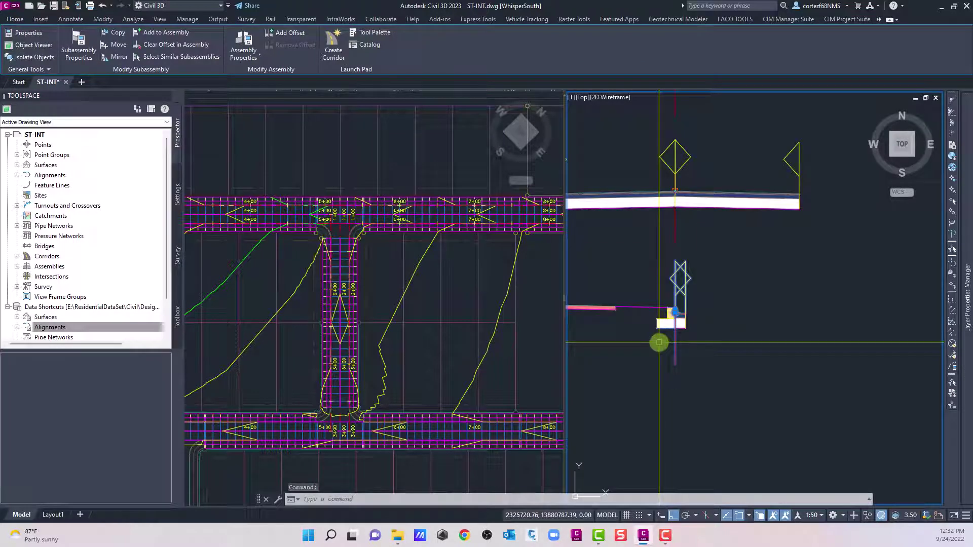
middle_drag(659, 342, 713, 366)
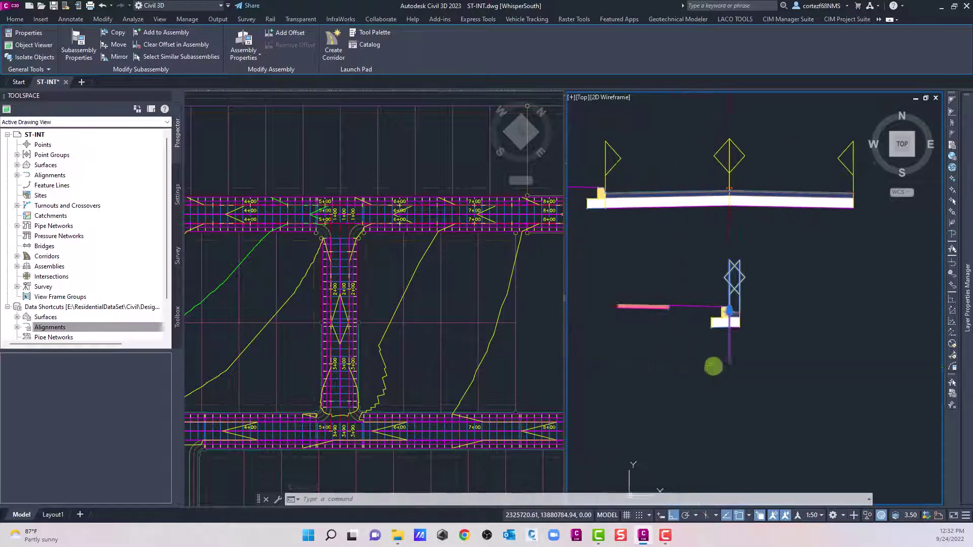
scroll(690, 348, down, 3)
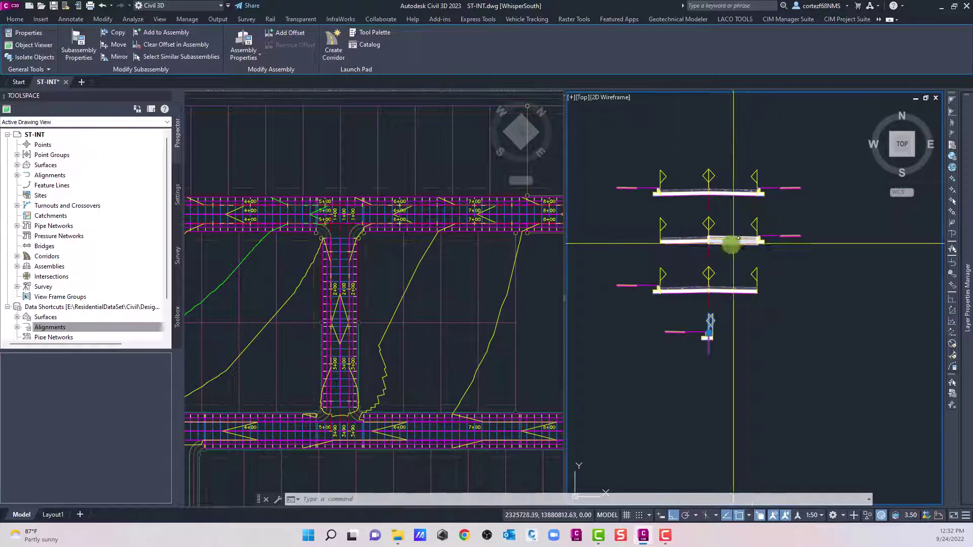
scroll(679, 343, up, 2)
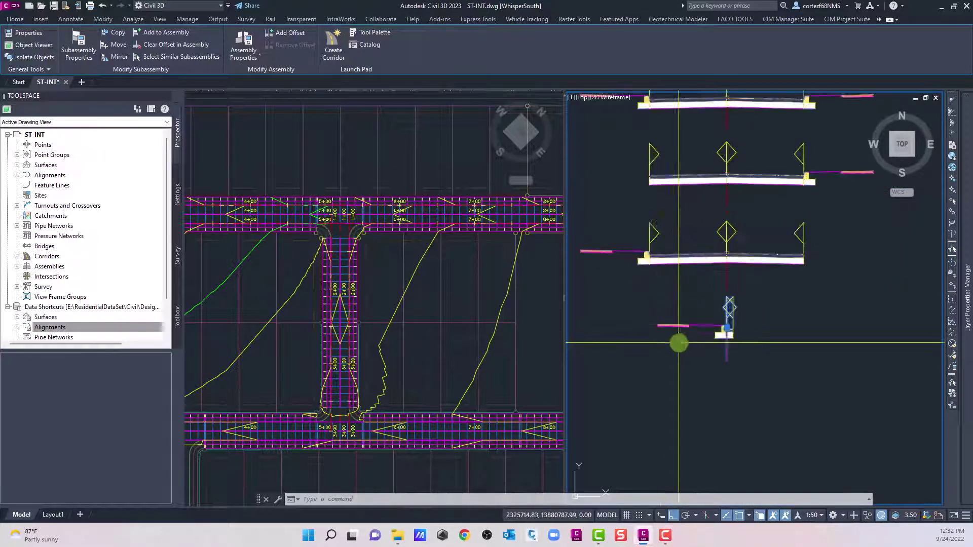
scroll(716, 329, up, 4)
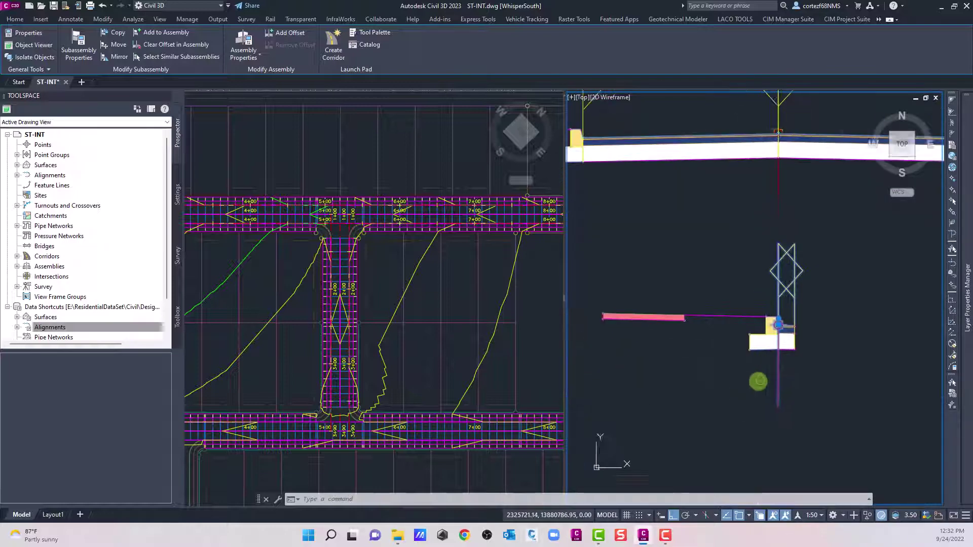
key(Escape)
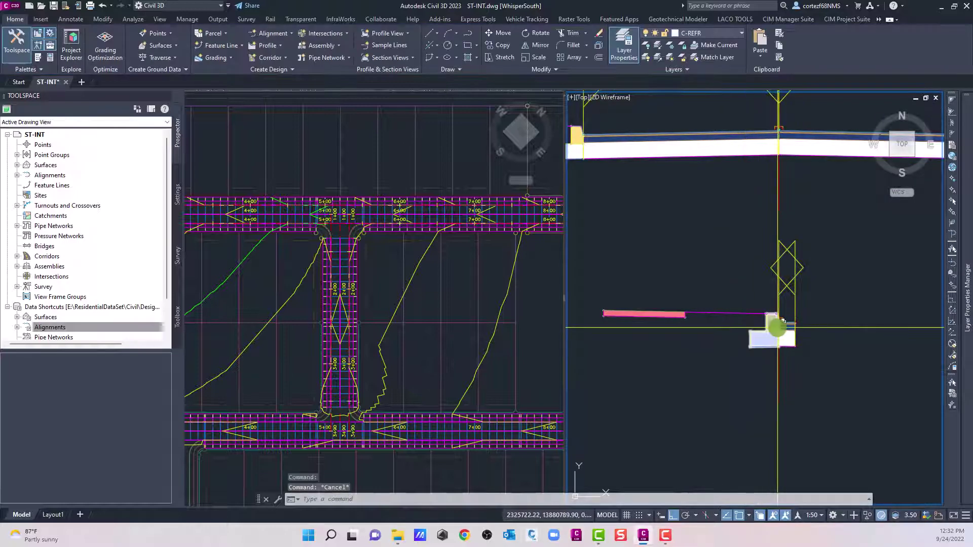
scroll(777, 328, up, 2)
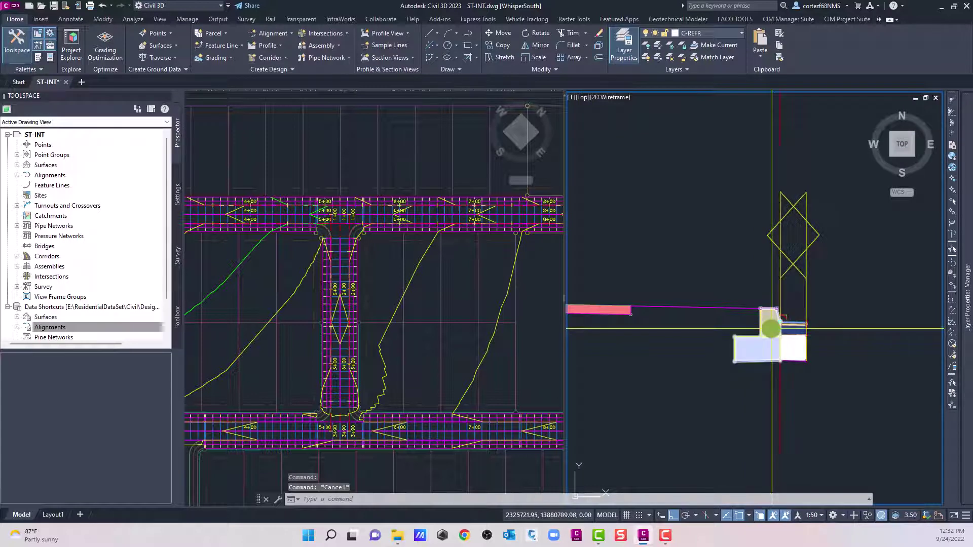
scroll(679, 344, down, 2)
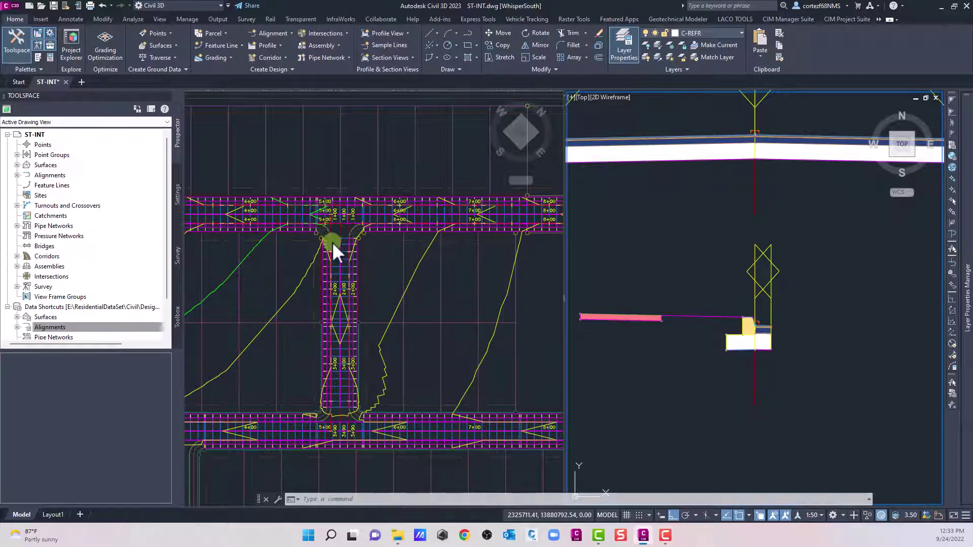
Step: Start a connected alignment from STREET - A-Right-12.00 to STREET - C-Left-12.00, located at the corner between them at the T-intersection
click(373, 220)
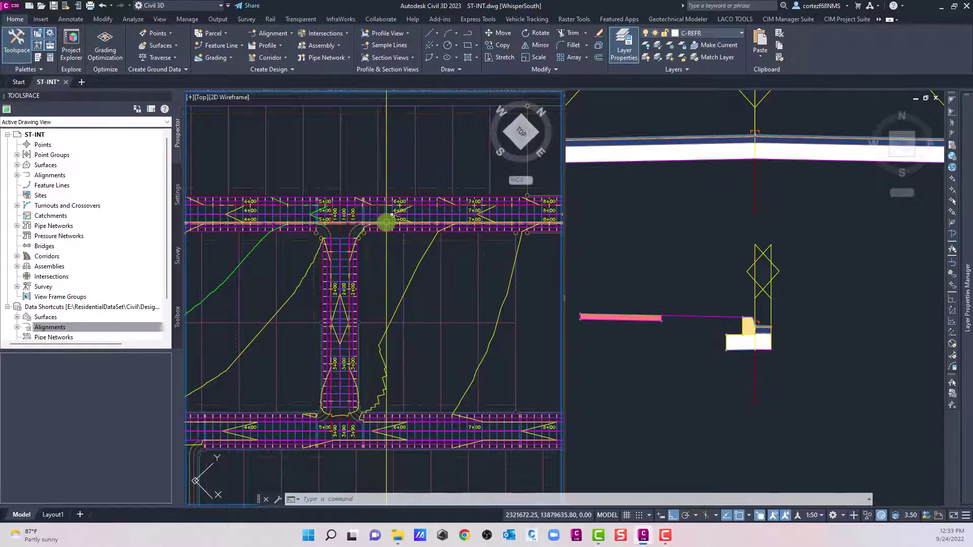
mouse_move(386, 222)
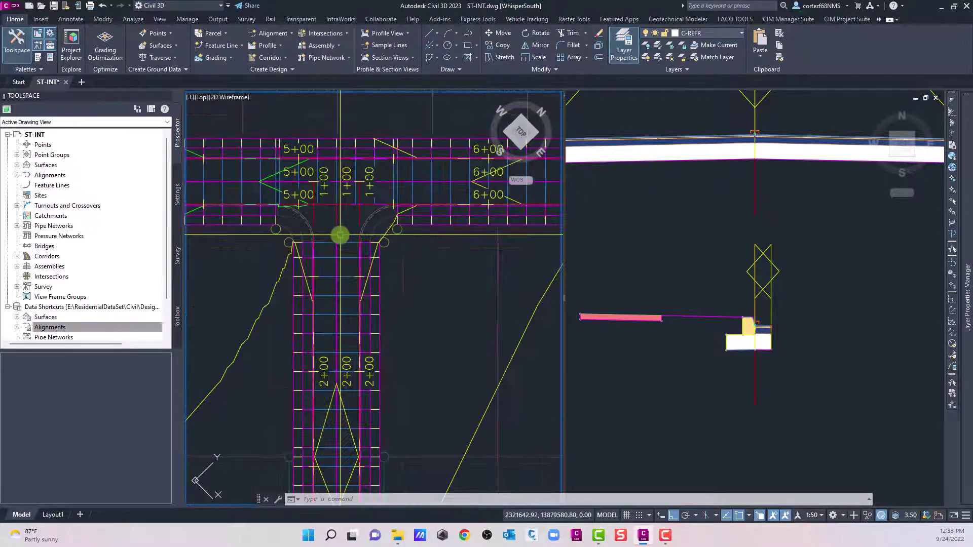
scroll(341, 234, up, 4)
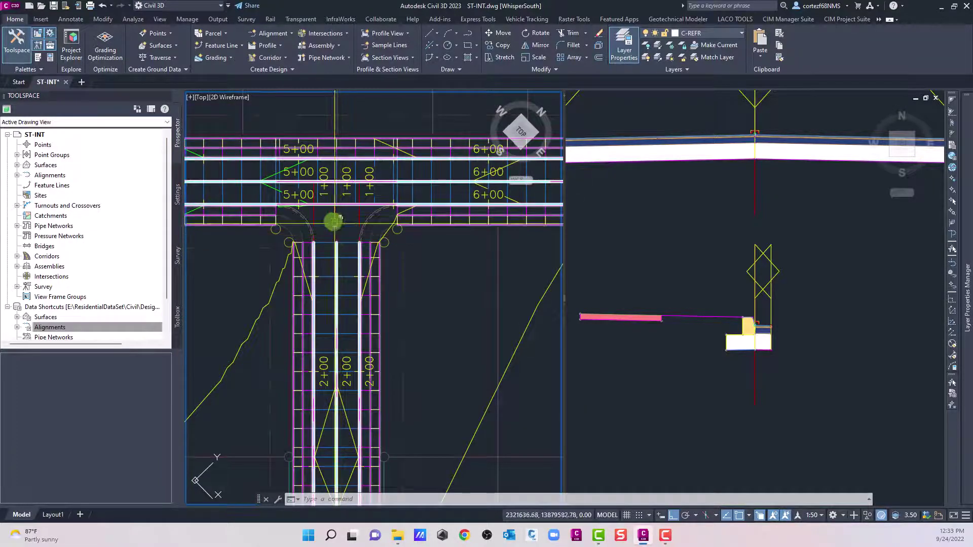
click(274, 33)
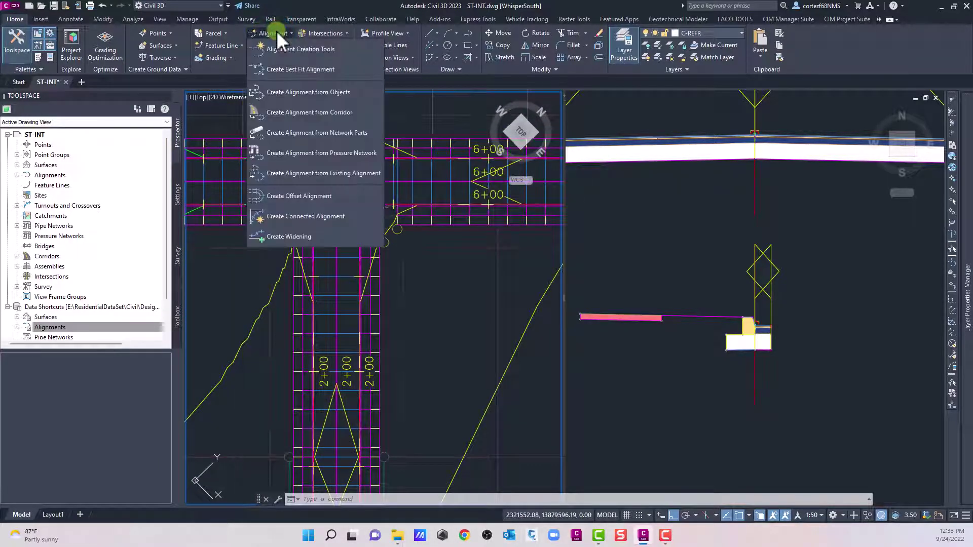
click(292, 211)
scroll(358, 210, up, 2)
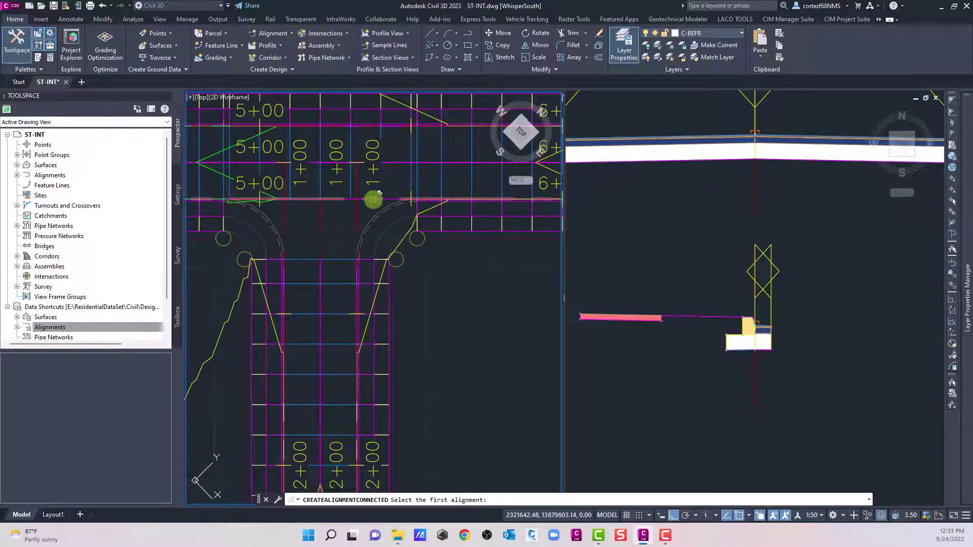
click(373, 199)
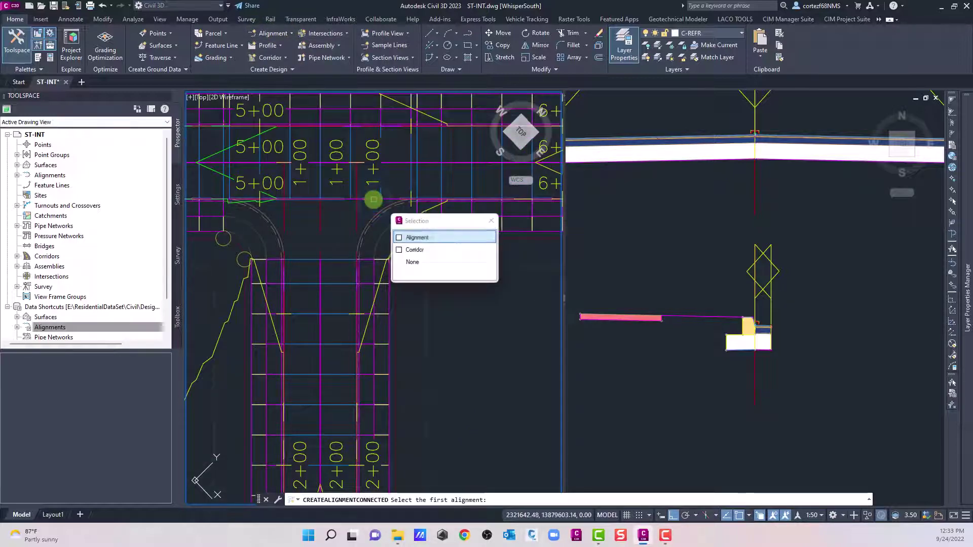
click(413, 238)
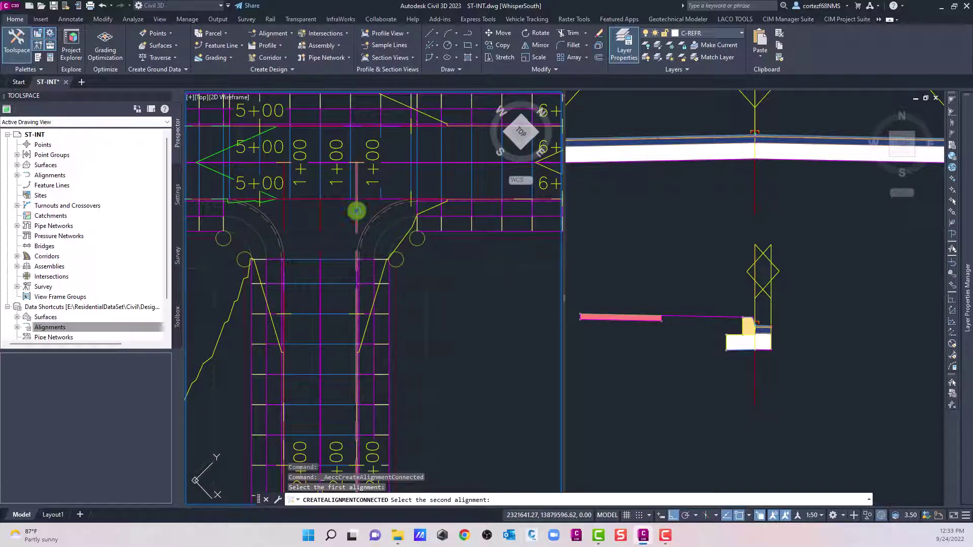
click(356, 210)
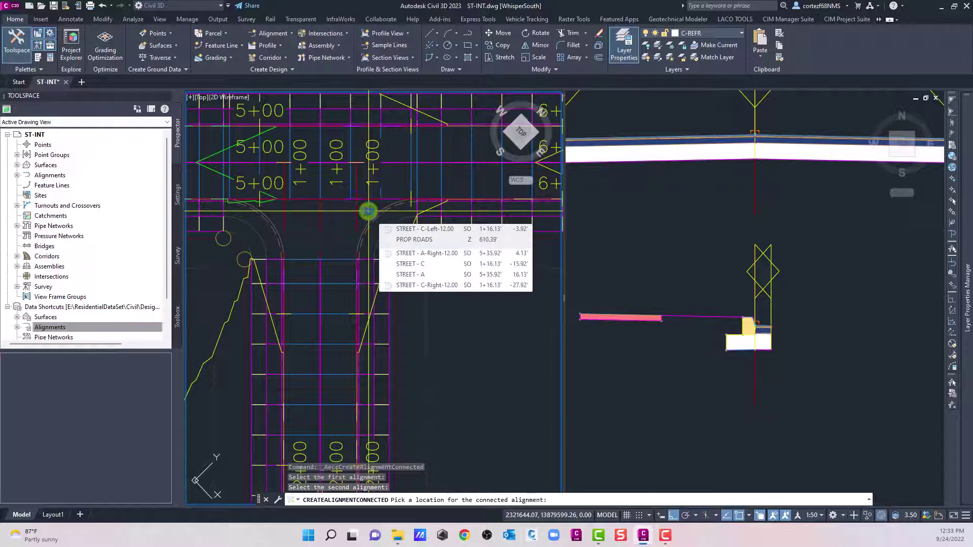
click(369, 211)
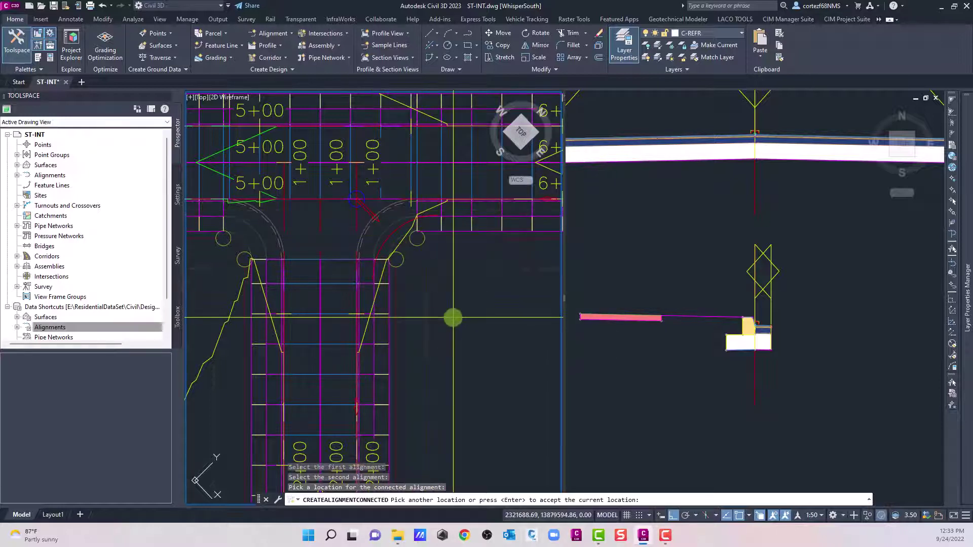
key(Return)
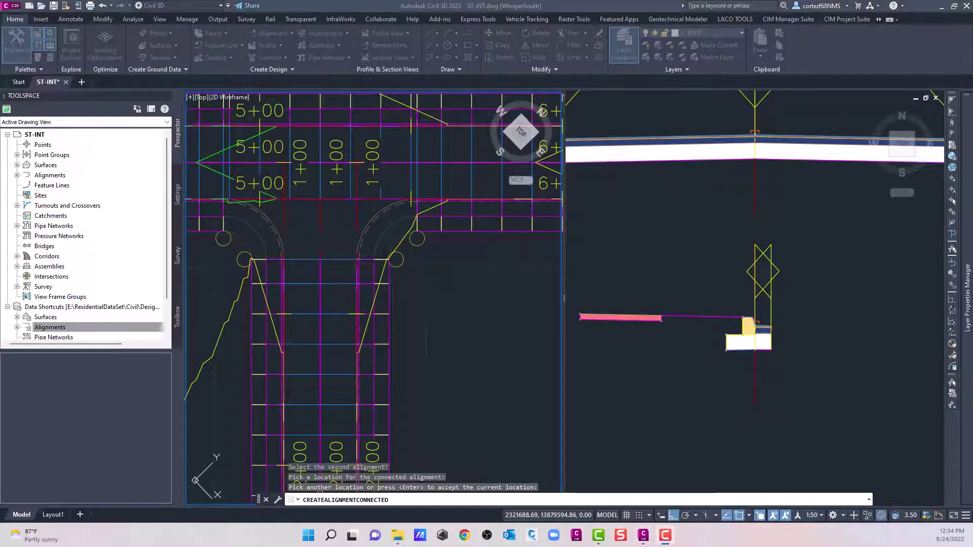
Step: Set the connected alignment's curve group type to Circular Fillet with a 25.00' curve radius, and preview it
drag(200, 224, 529, 137)
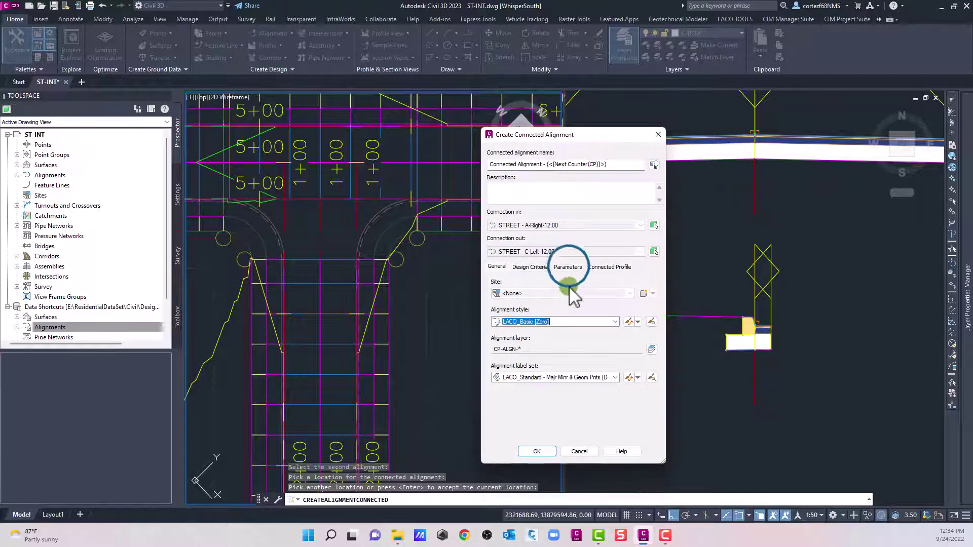
click(568, 267)
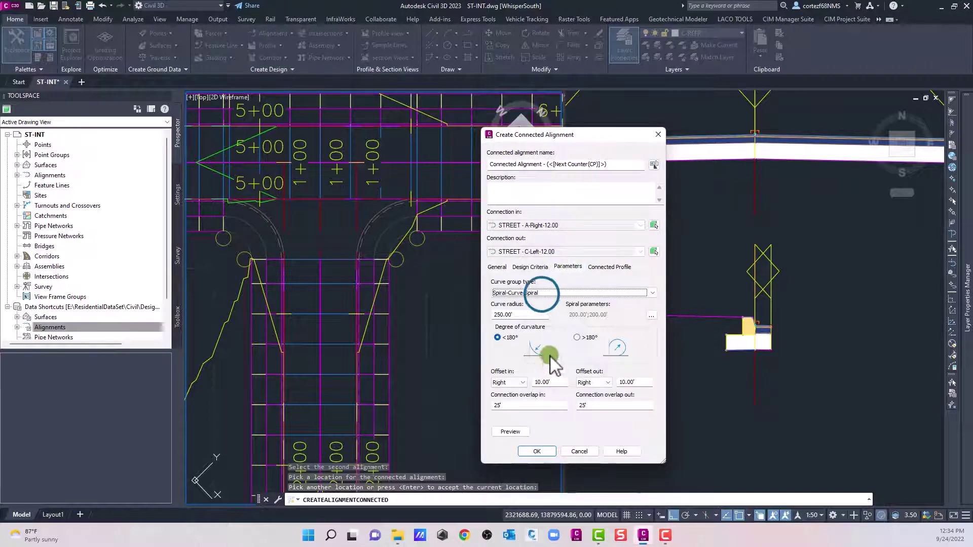
click(542, 293)
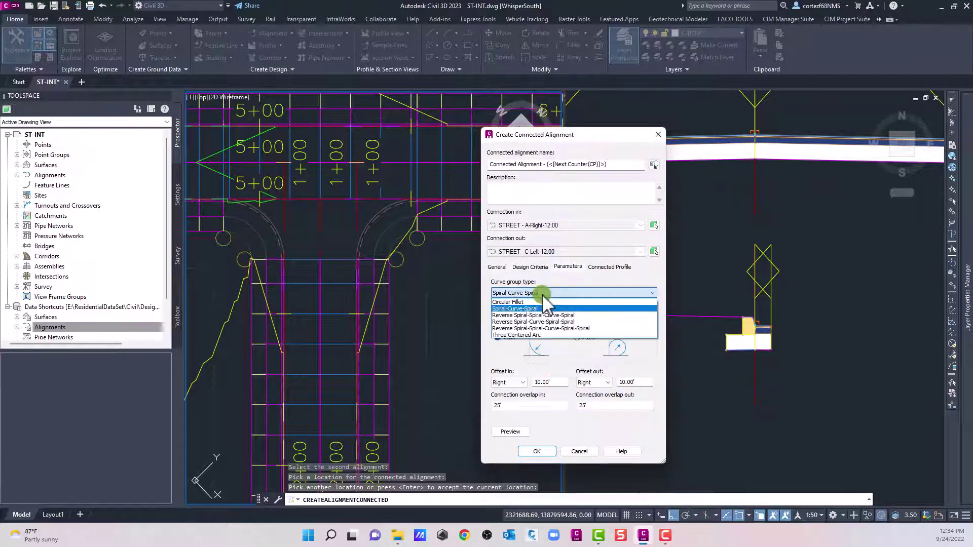
click(512, 302)
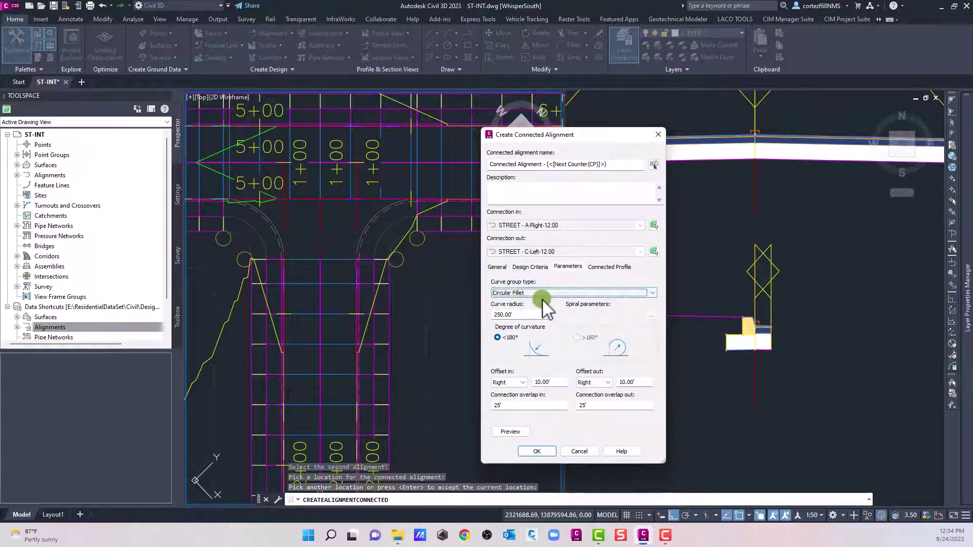
double_click(518, 315)
double_click(518, 314)
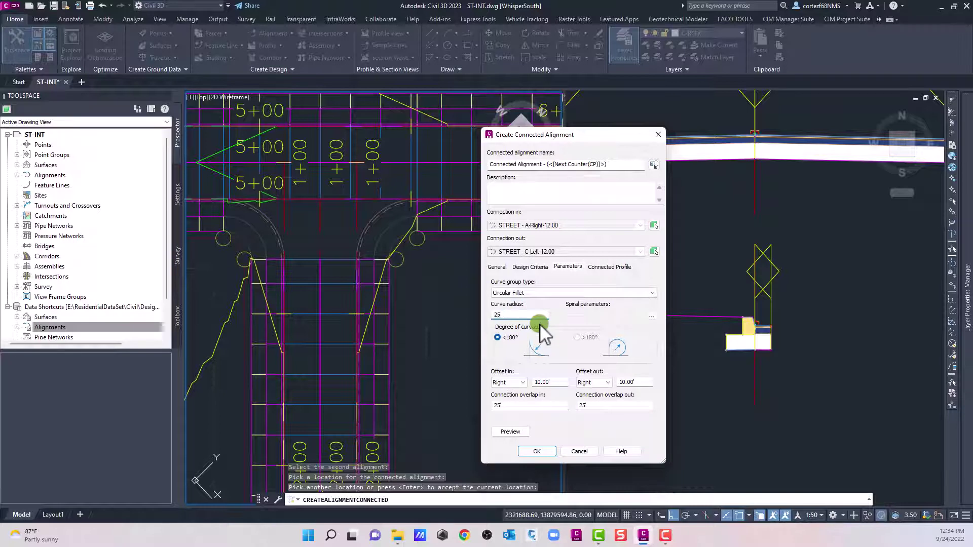
click(508, 432)
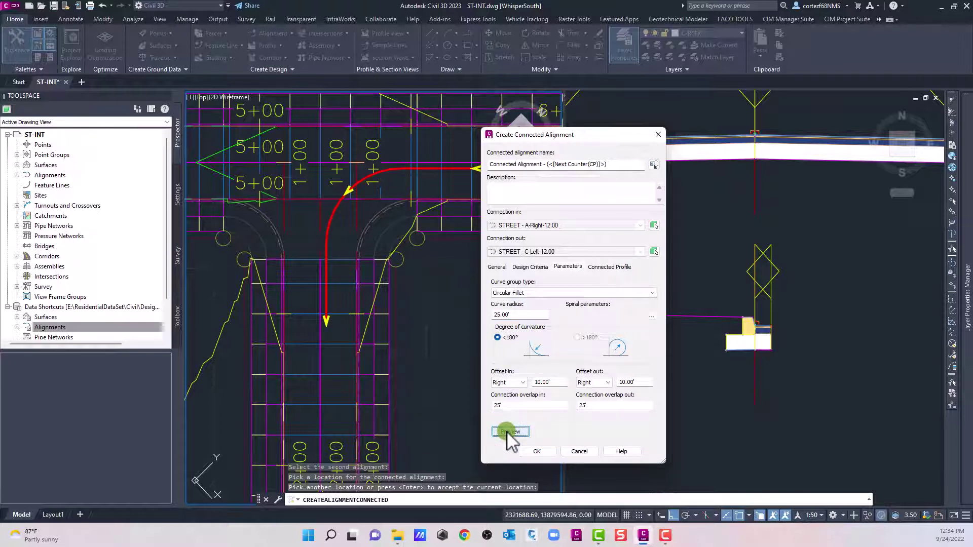
Step: Set the connected alignment's offset in and offset out to 0.00' and preview the curve return
double_click(535, 382)
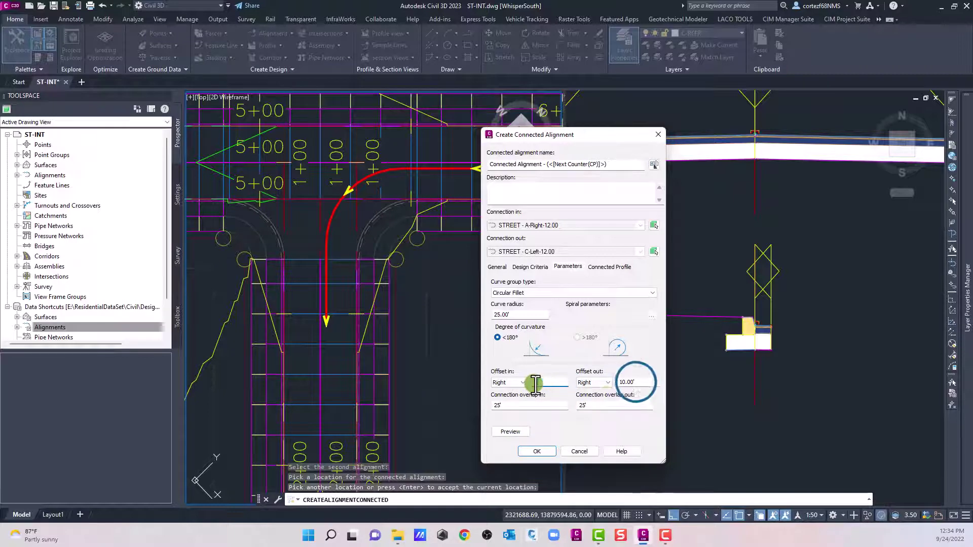
text(0)
double_click(634, 382)
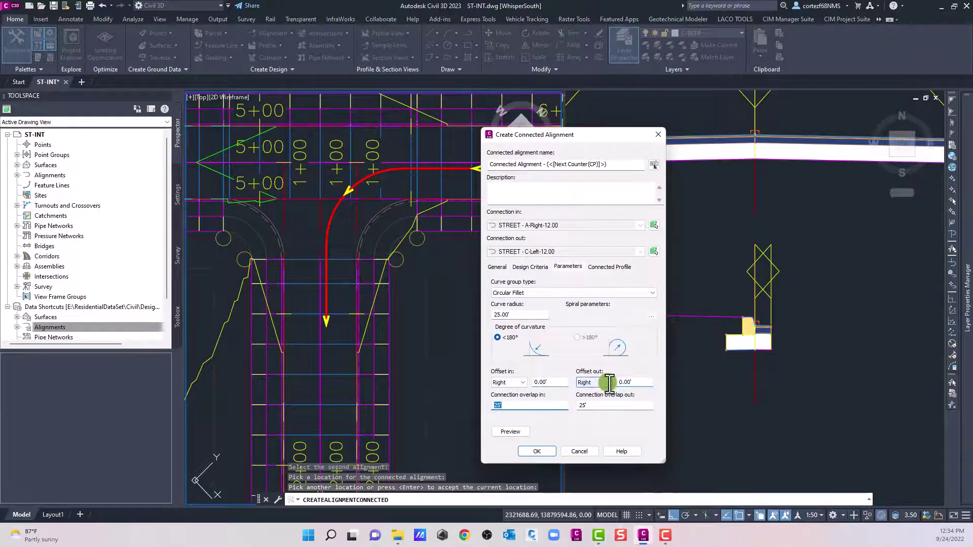
click(511, 432)
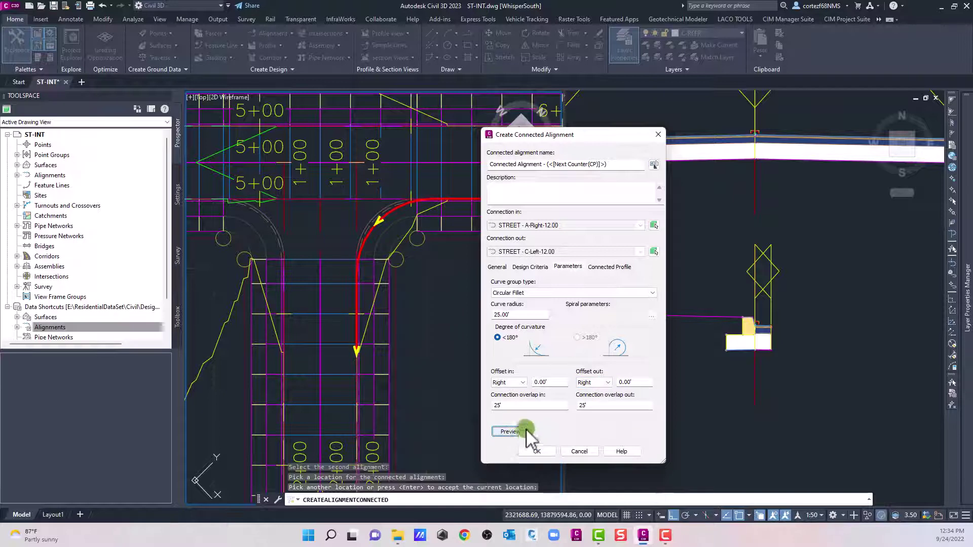
Step: Try curve radii of 35.00' and 15.00' for the curb return, previewing each one
click(512, 314)
double_click(495, 315)
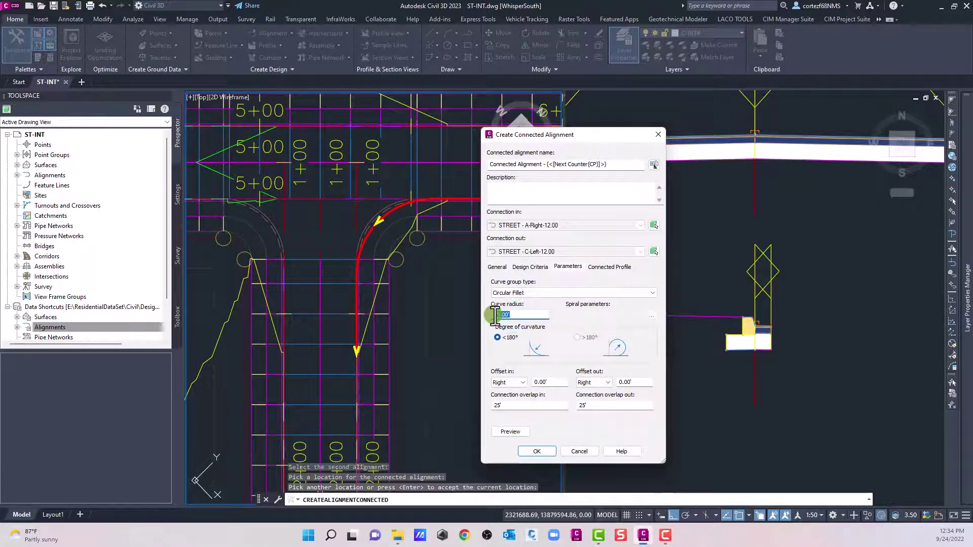
text(35)
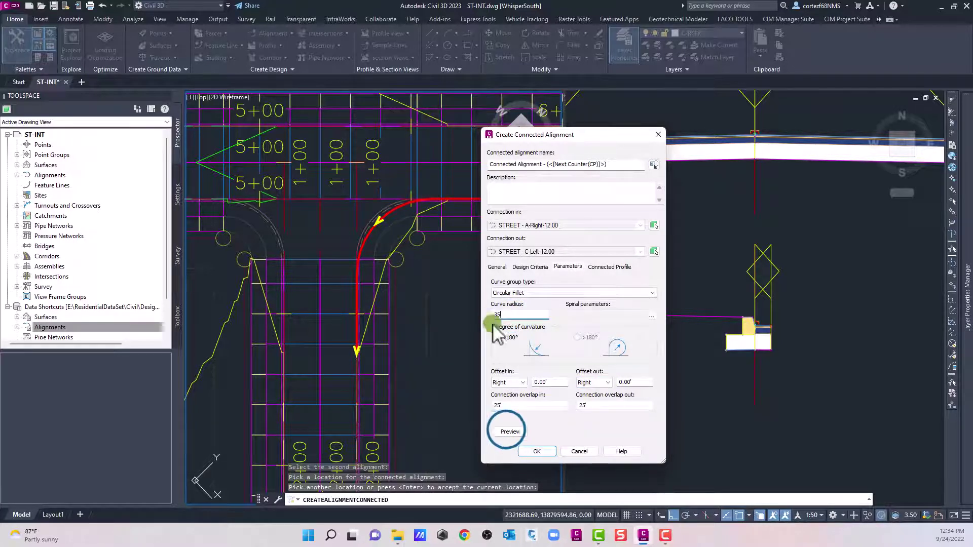
click(507, 430)
click(521, 314)
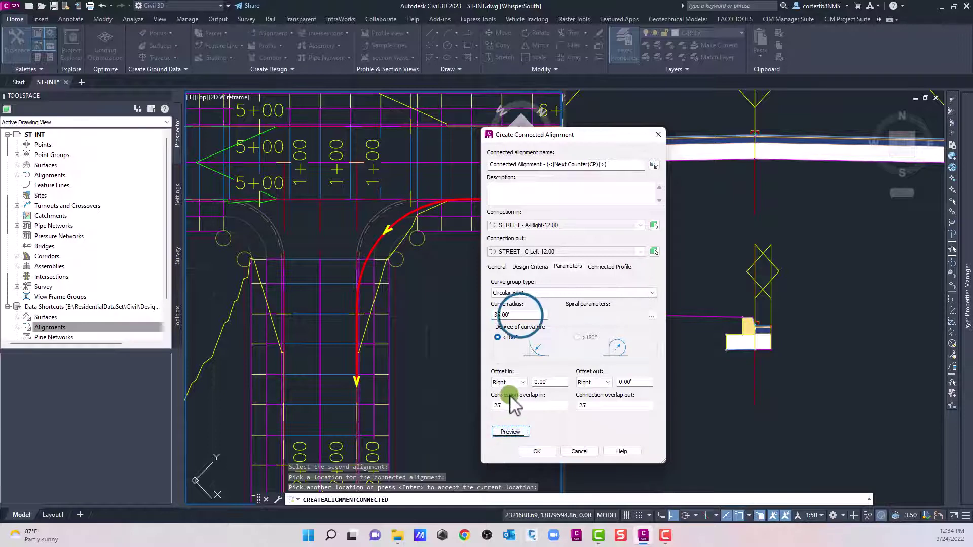
text(15)
click(509, 431)
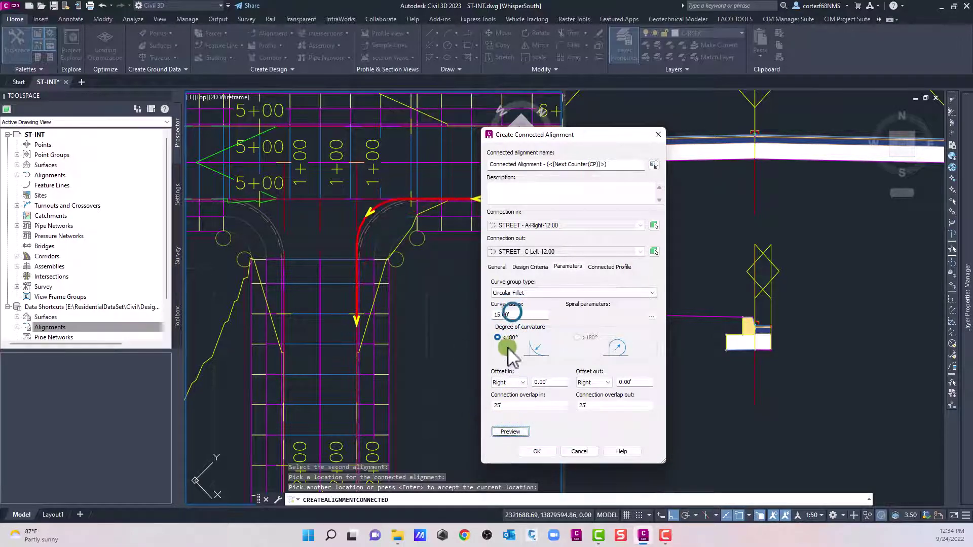
Step: Set the curb return's curve radius to 20.00' and preview it
click(505, 314)
text(20)
click(505, 430)
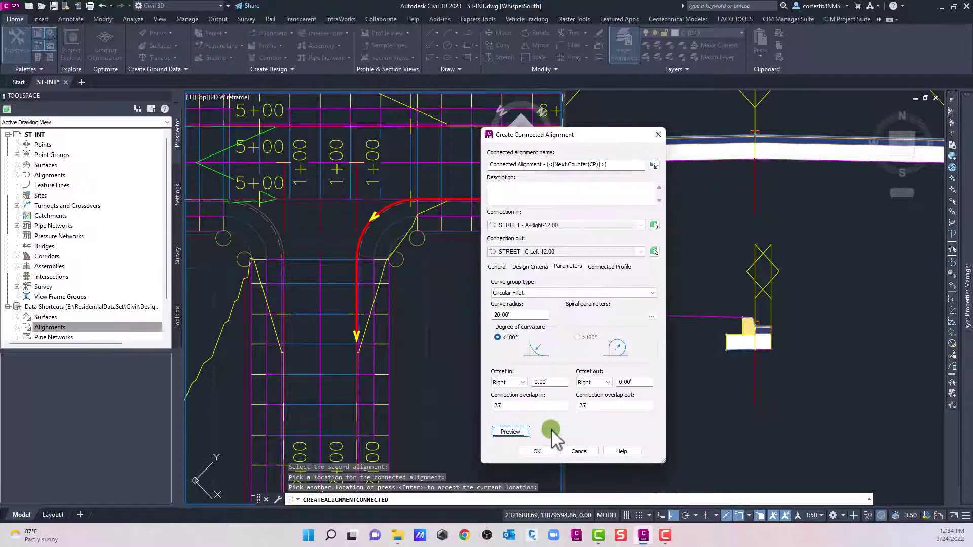
Step: Create the connected alignment with a connected profile, keeping -2.00% cross slopes for the connection in and connection out profiles
click(606, 267)
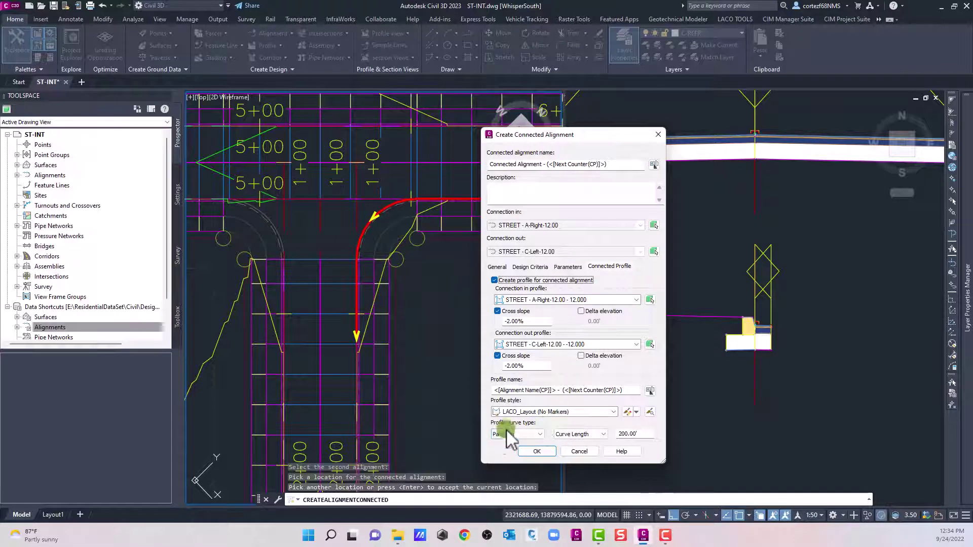
click(537, 452)
click(536, 451)
key(Return)
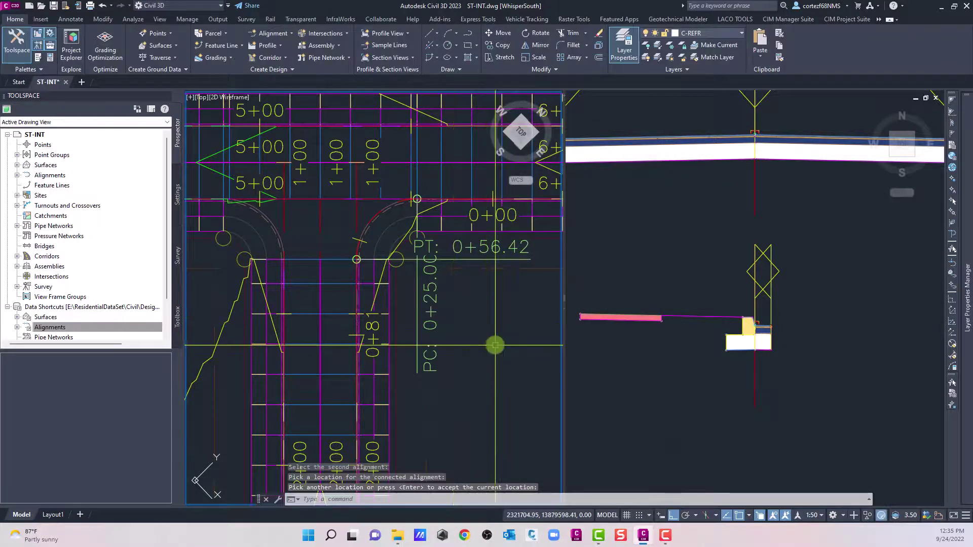
Step: Create a profile view for Connected Alignment - (1) and place it above the existing profile views
scroll(692, 269, down, 5)
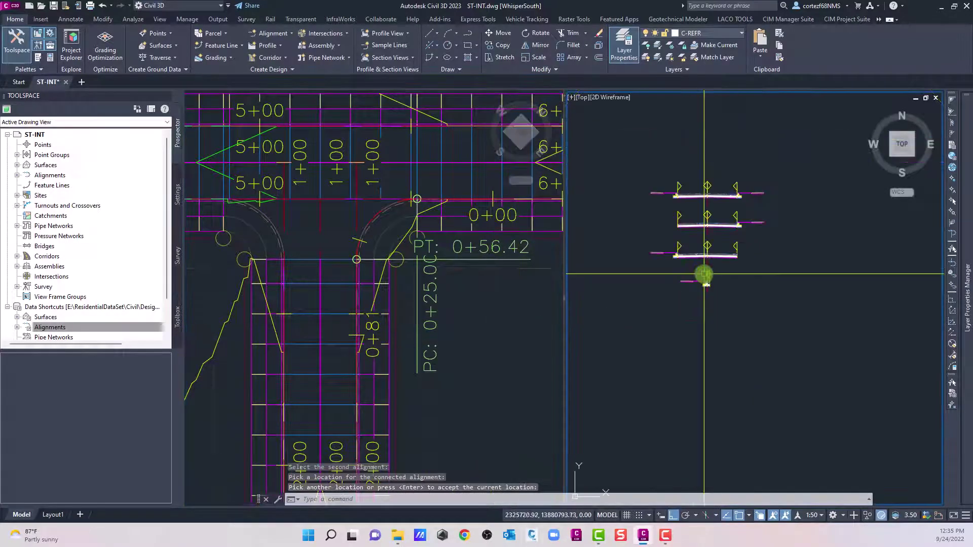
middle_drag(745, 276, 669, 292)
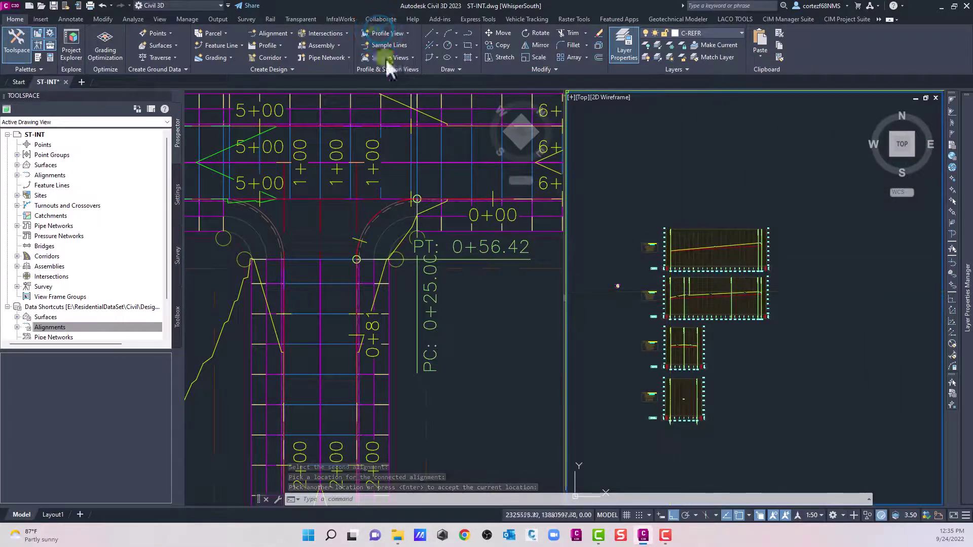
click(388, 34)
click(409, 227)
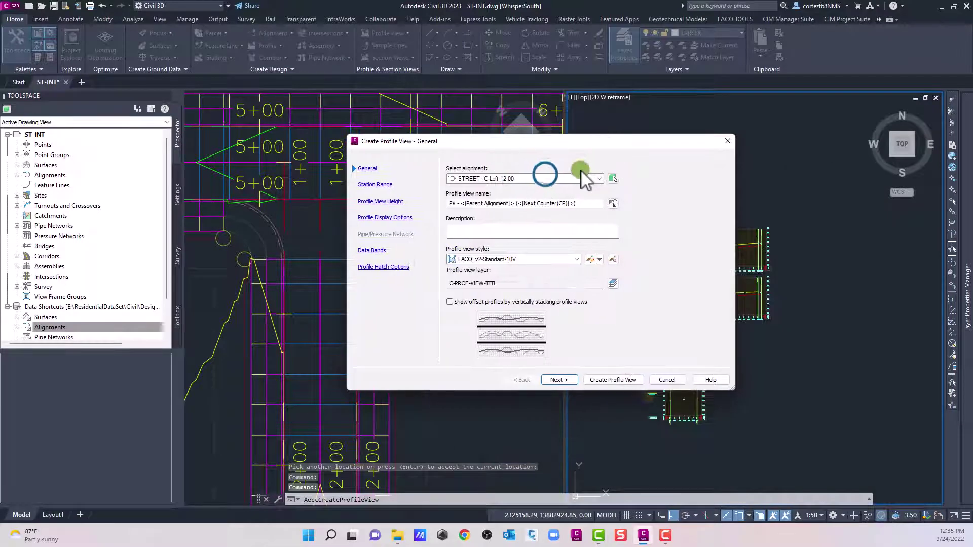
click(538, 177)
click(494, 189)
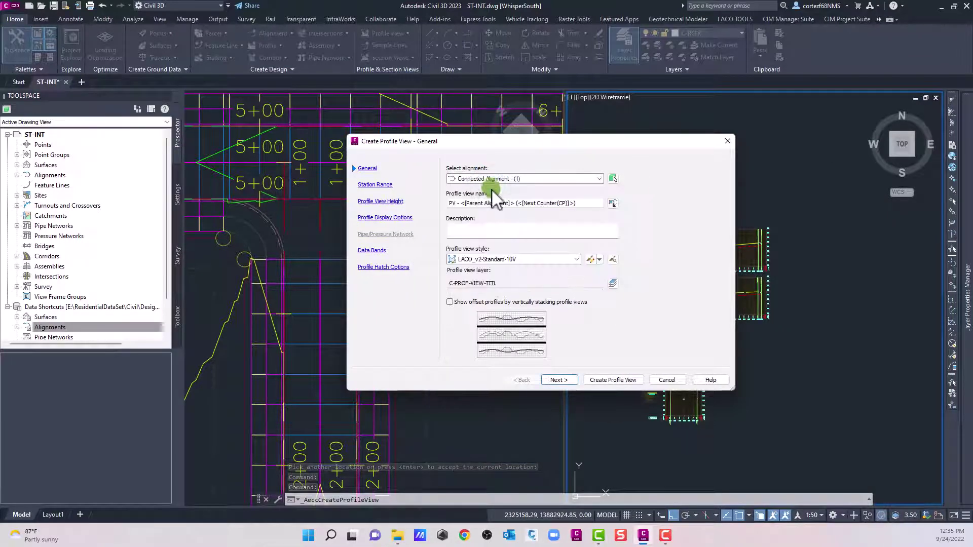
click(616, 381)
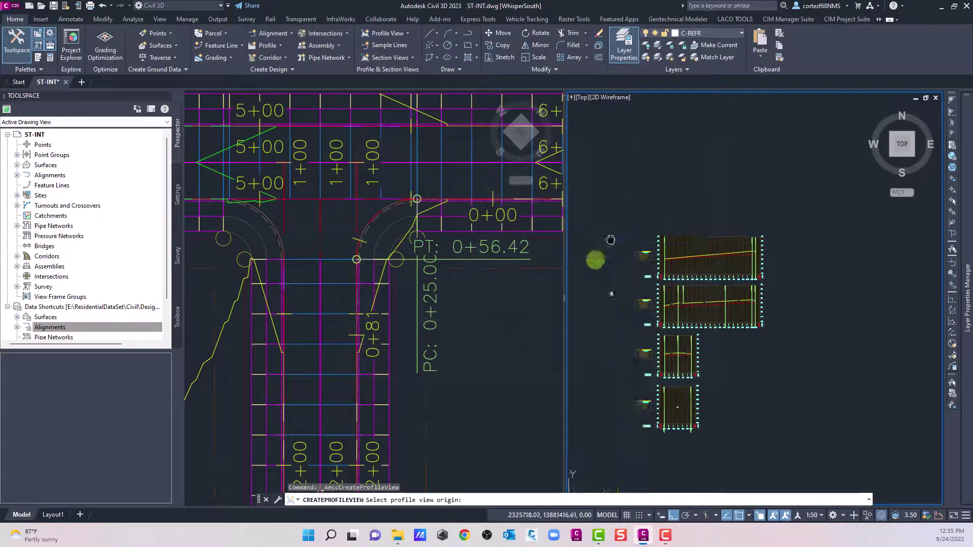
click(630, 252)
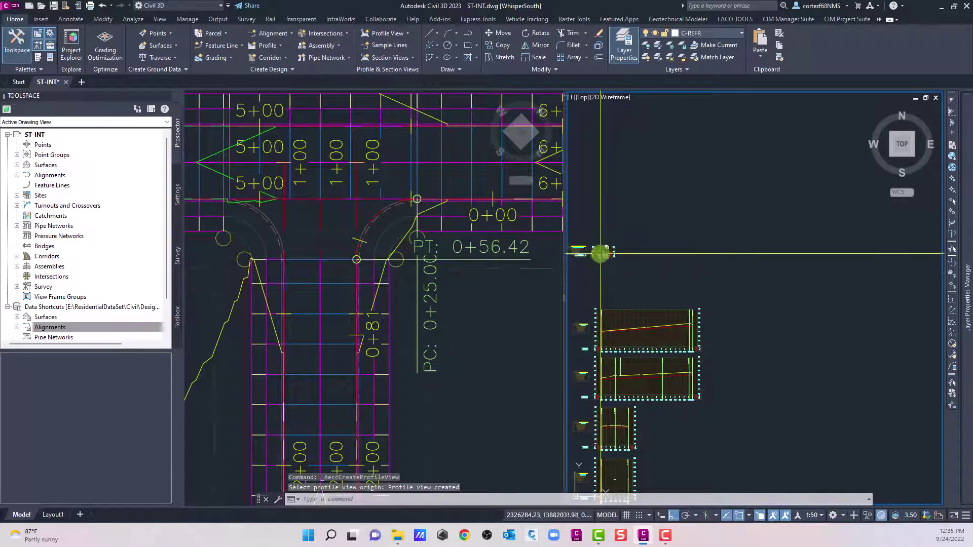
Step: Select the connected profile in the new profile view and examine its grades and vertical curve
scroll(616, 239, up, 5)
click(630, 247)
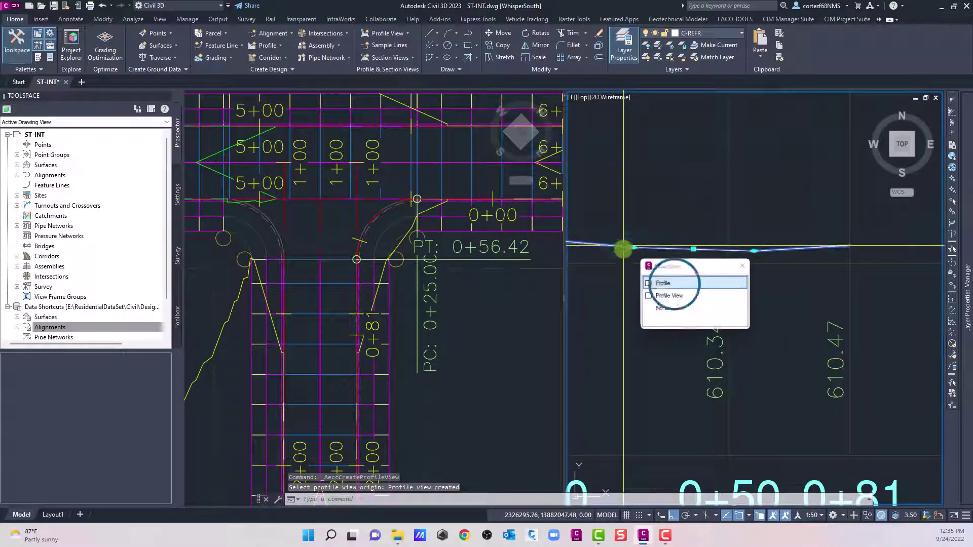
click(674, 283)
scroll(674, 284, down, 3)
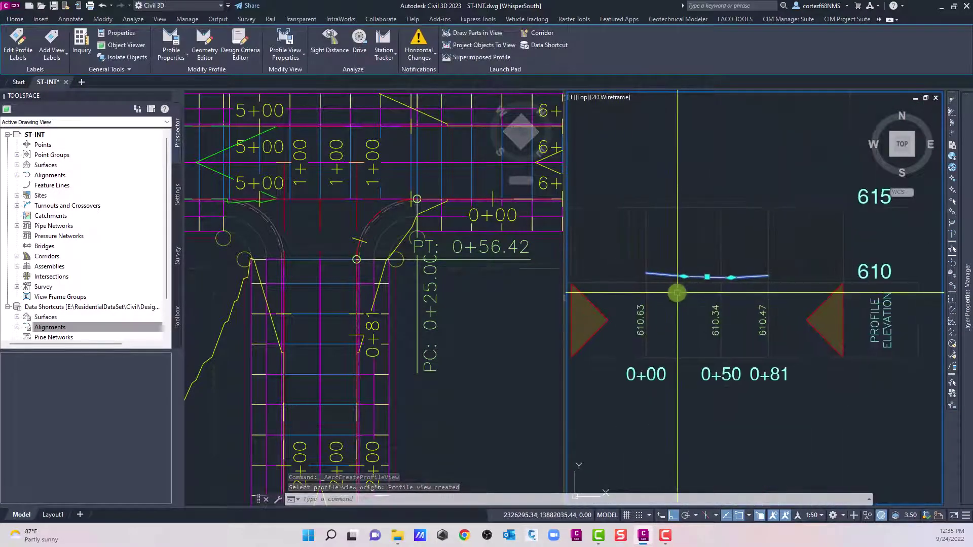
click(670, 276)
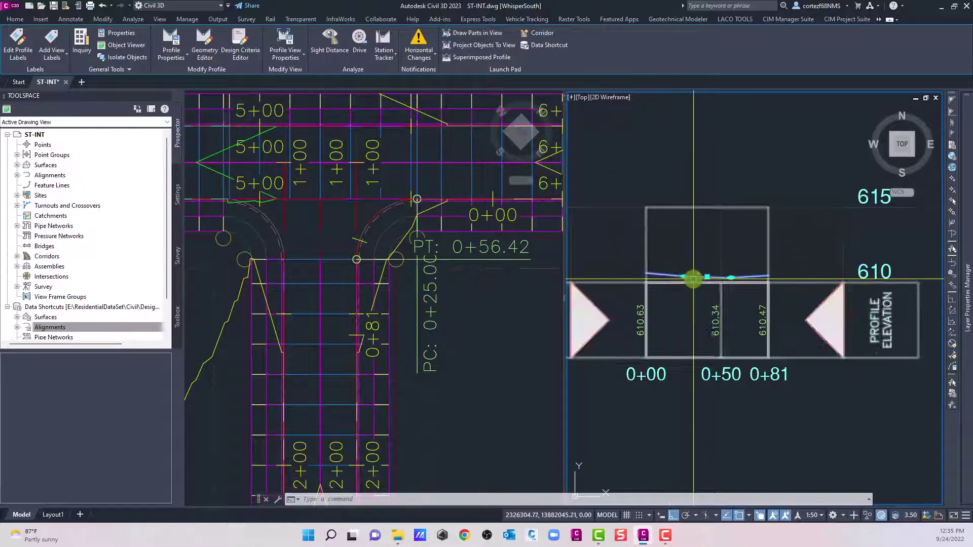
Step: Inspect the connected profile's vertical curve up close, and release the profile selection
scroll(691, 277, up, 4)
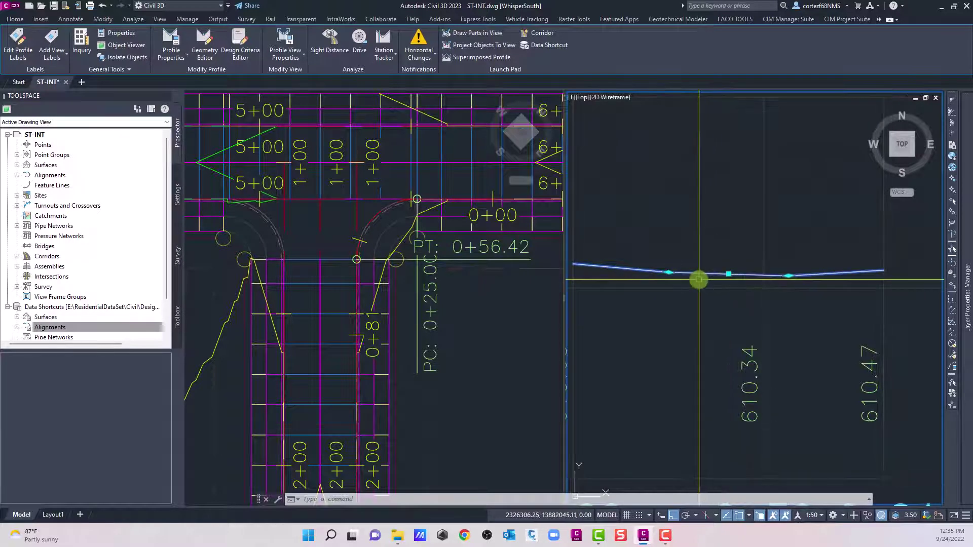
scroll(698, 279, down, 3)
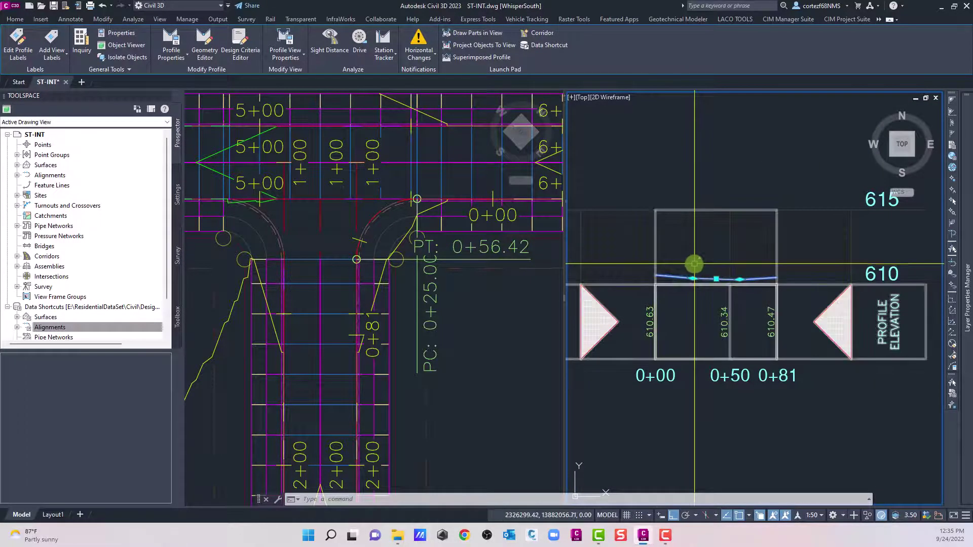
key(Escape)
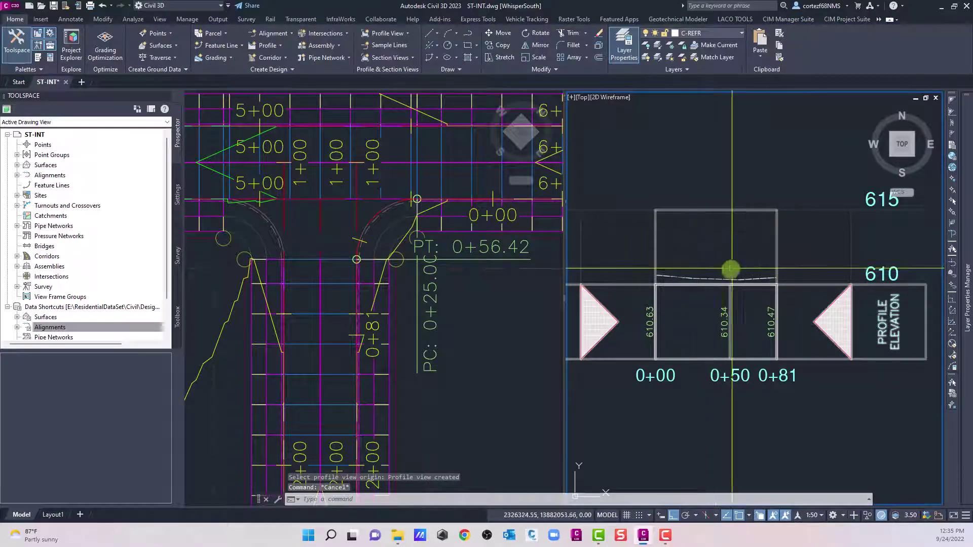
Step: Start a connected alignment for the remaining curb return, from the STREET - C-Right-12.00 offset alignment to Street A's right offset alignment
click(467, 286)
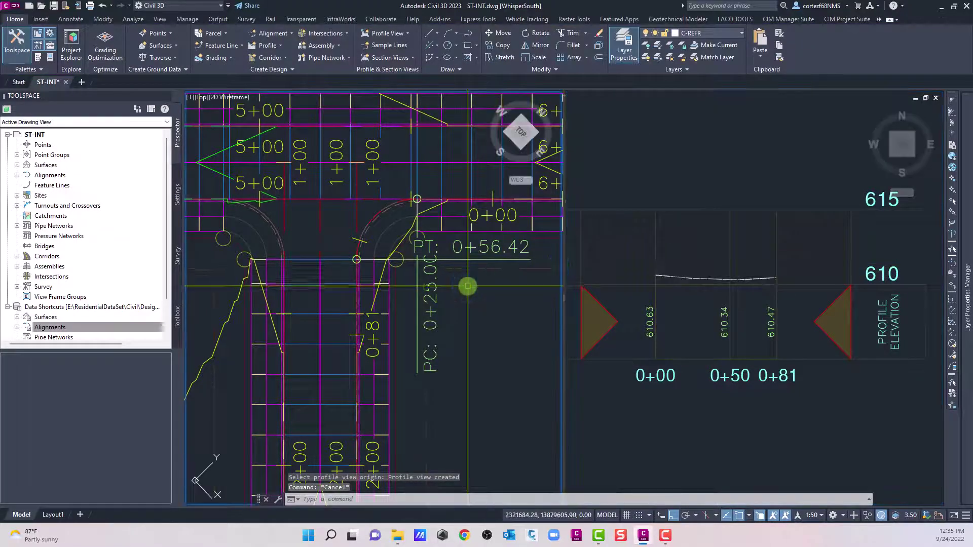
scroll(467, 287, down, 2)
click(360, 262)
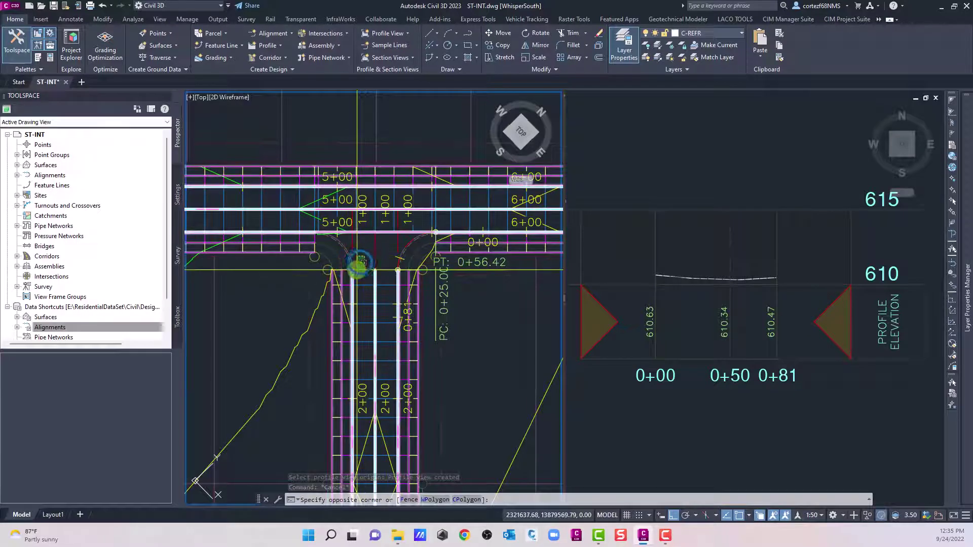
click(273, 32)
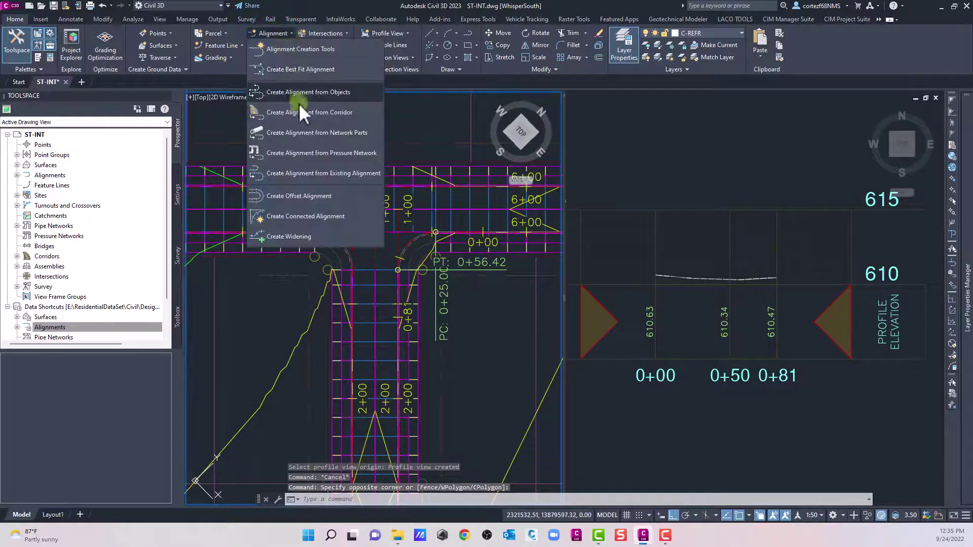
click(297, 216)
scroll(352, 242, up, 2)
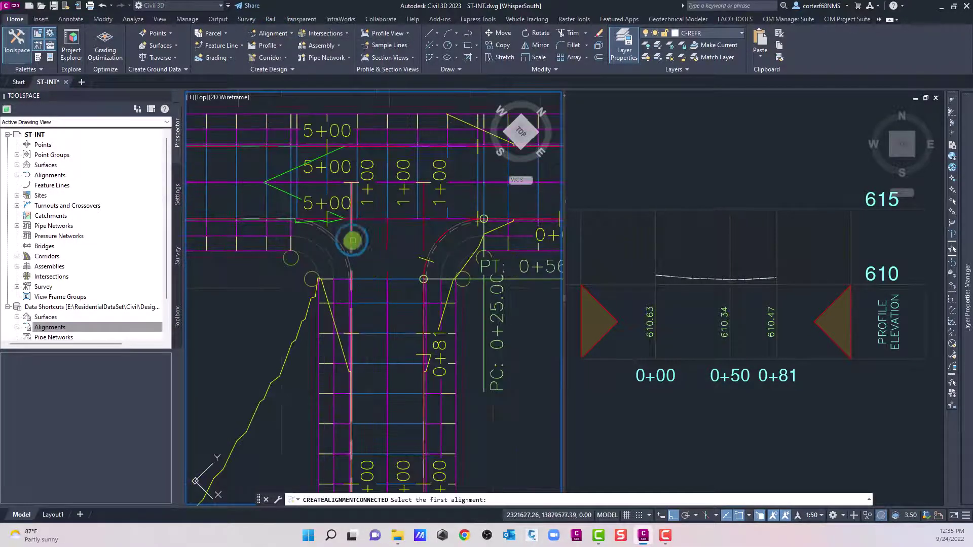
click(352, 240)
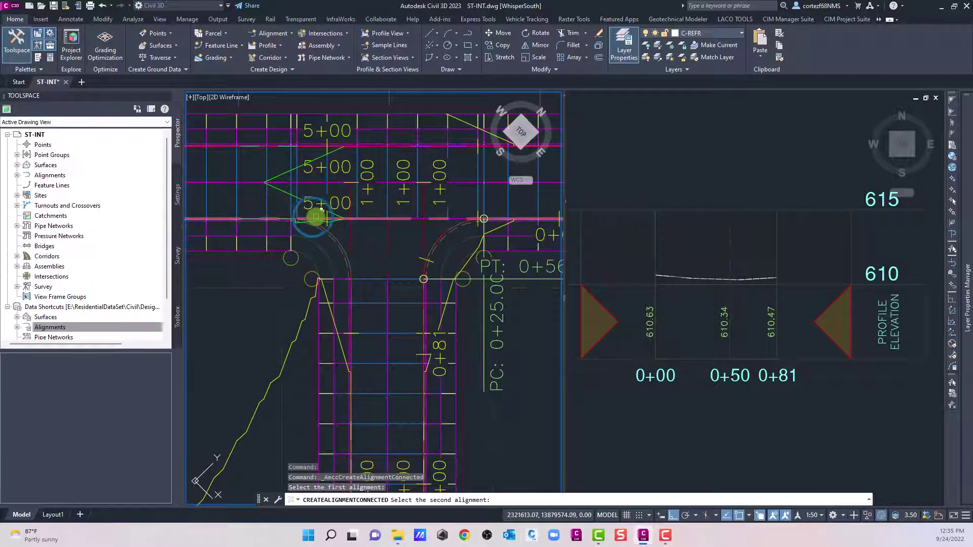
click(312, 217)
Step: Place the connected alignment at the intersection's left corner, check its parameters and create it
click(354, 256)
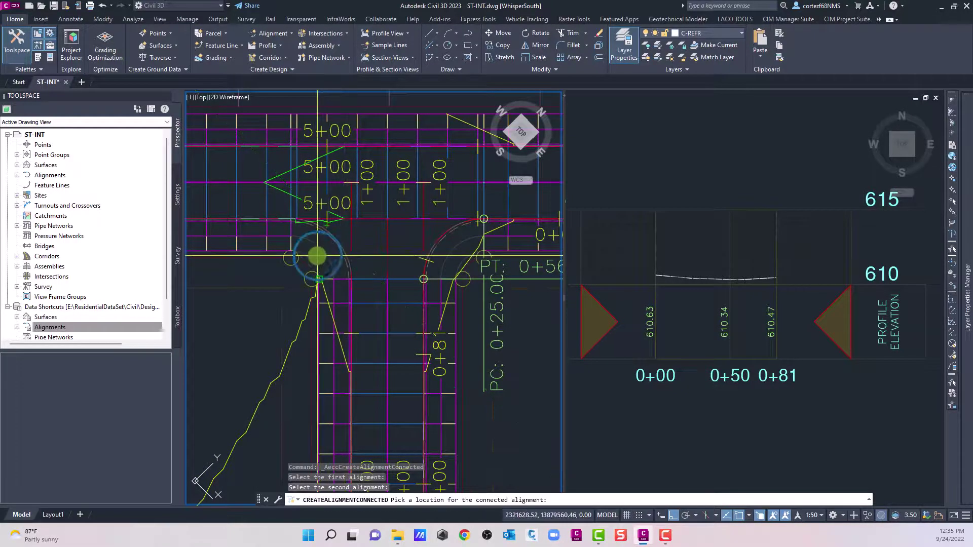
scroll(319, 252, up, 2)
click(317, 257)
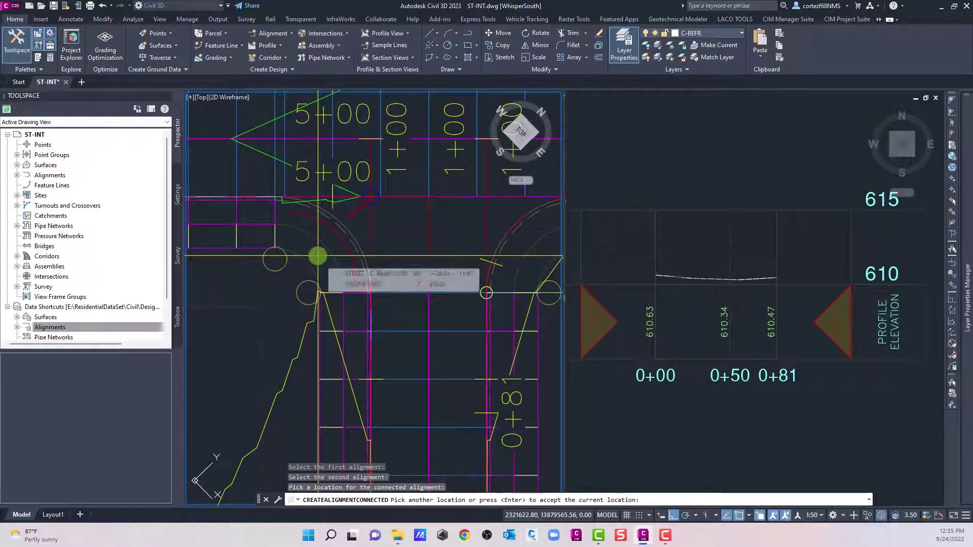
key(Return)
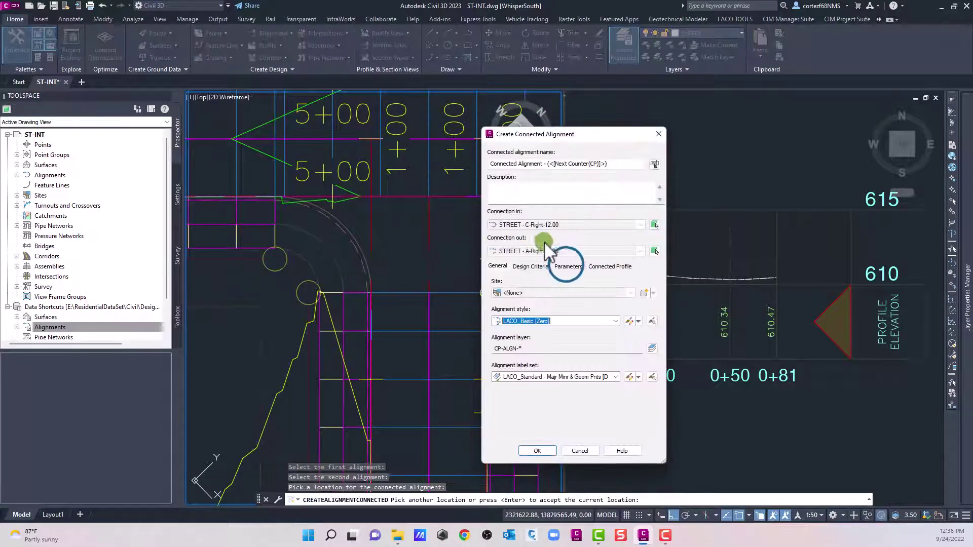
click(567, 267)
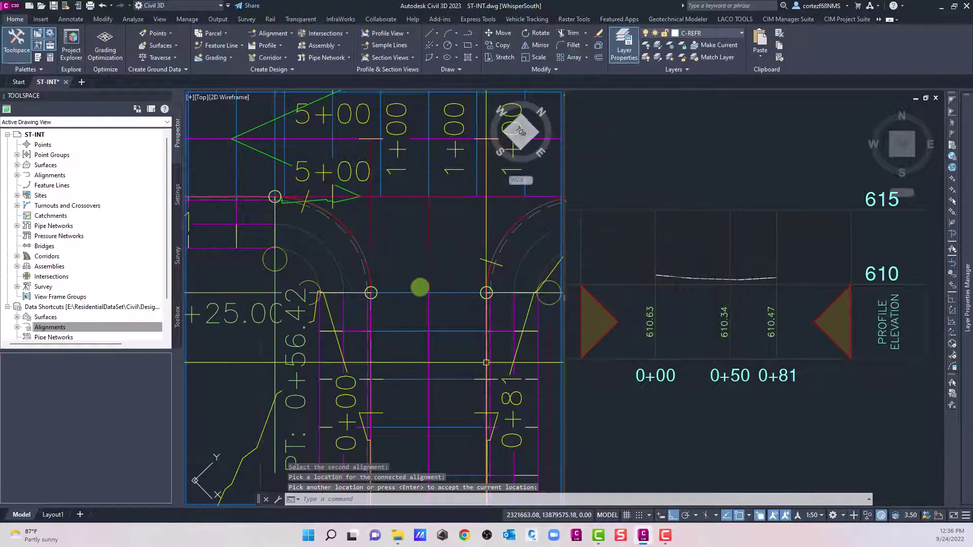
Step: Add an alignment-and-profile baseline to the corridor, using Connected Alignment - (1) and its connected profile
scroll(388, 267, down, 2)
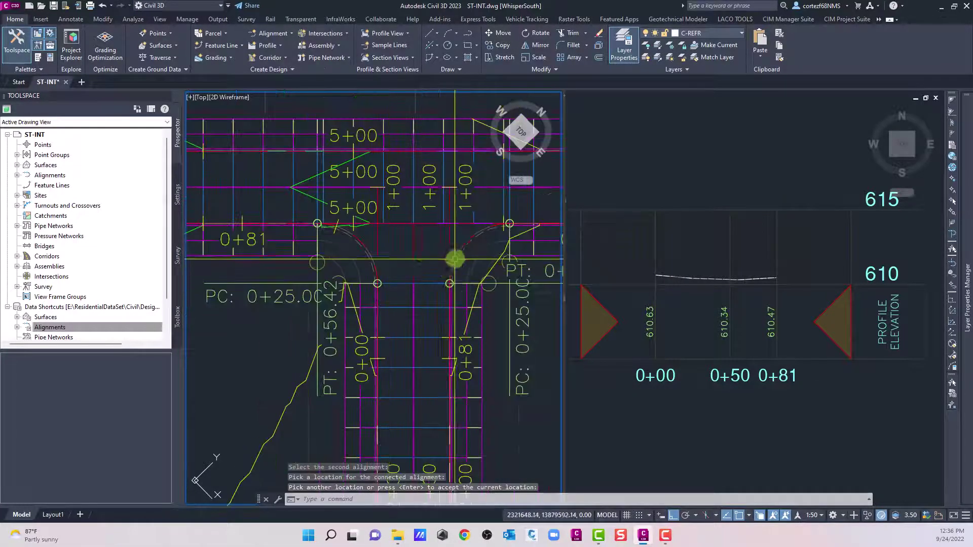
middle_drag(428, 252, 387, 257)
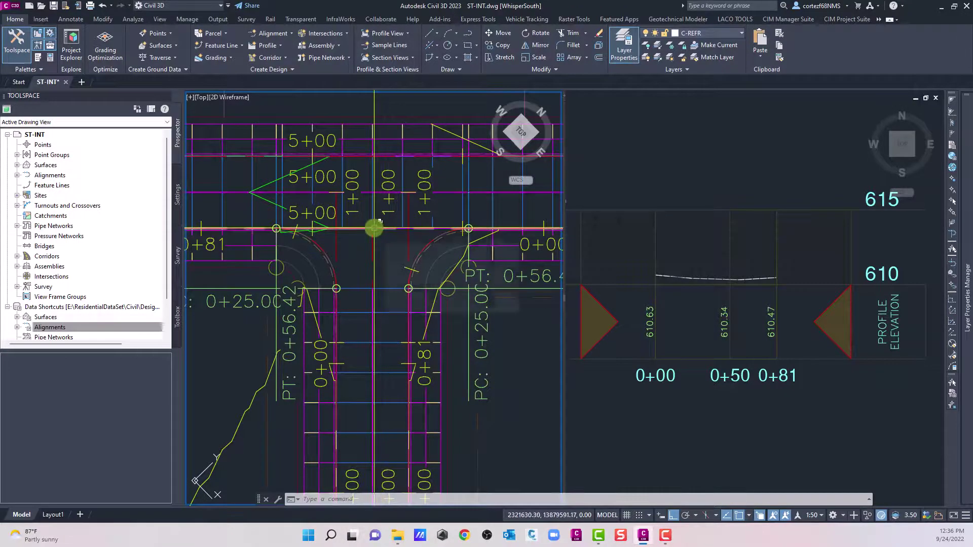
mouse_move(371, 228)
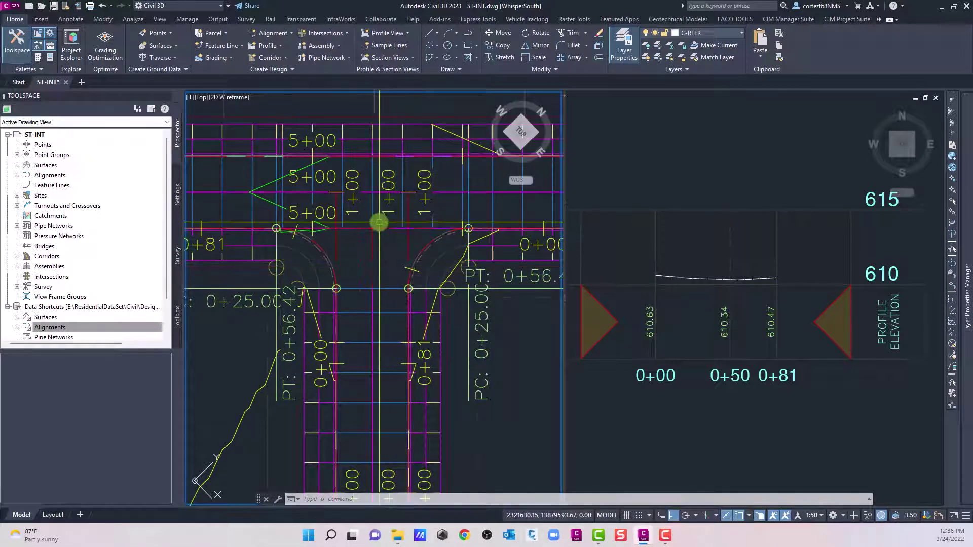
click(402, 166)
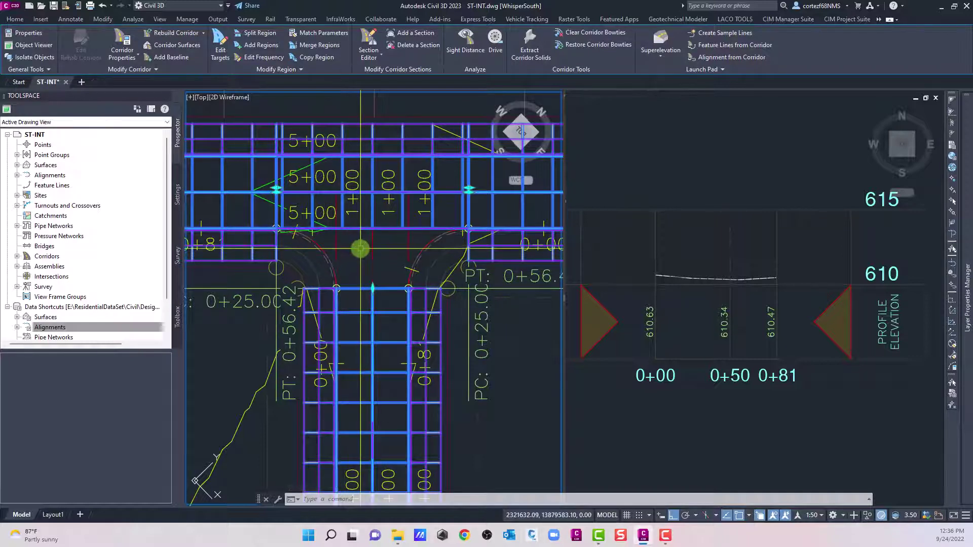
click(161, 55)
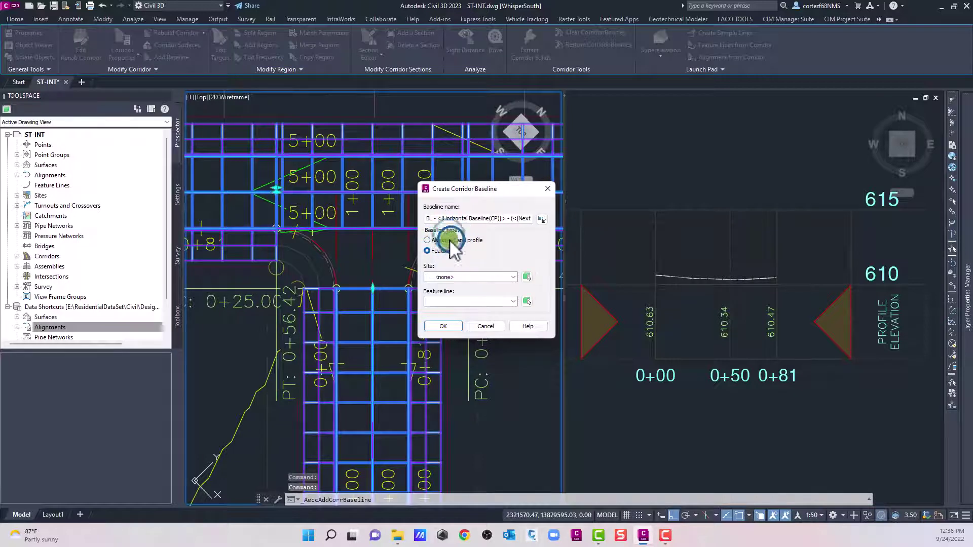
click(524, 277)
click(427, 244)
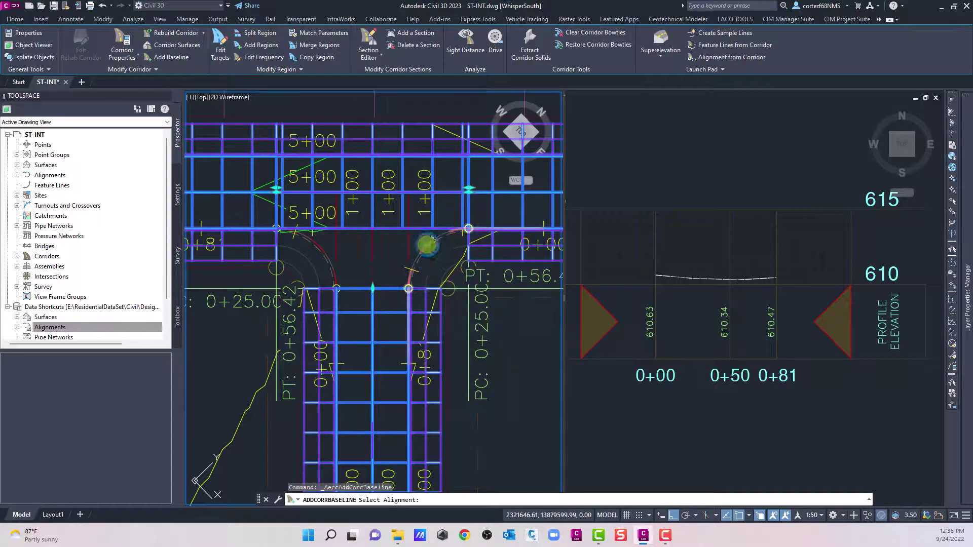
click(465, 282)
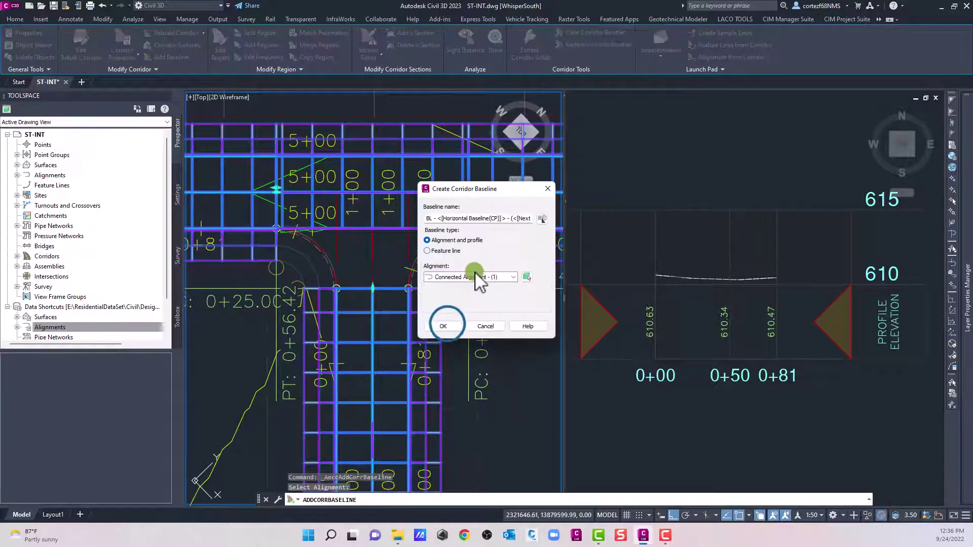
click(448, 323)
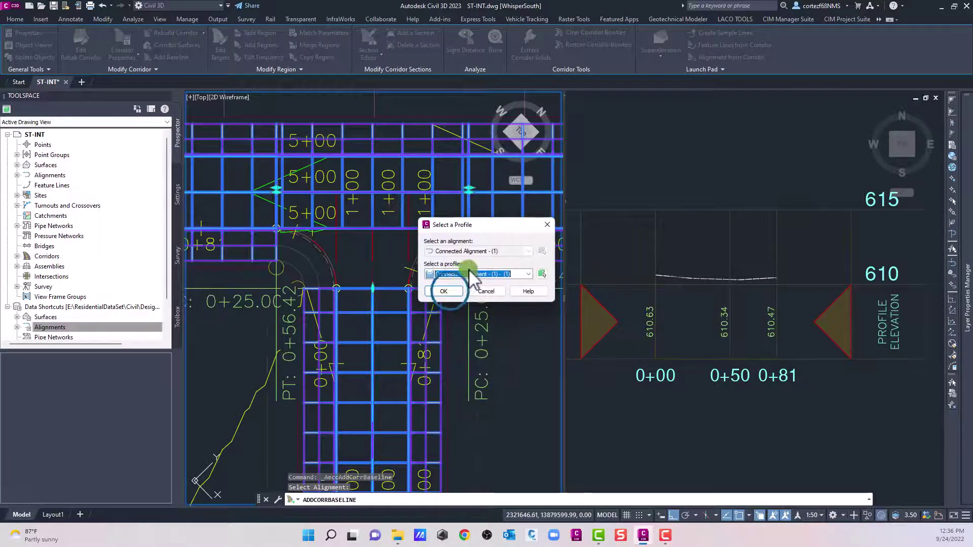
click(450, 291)
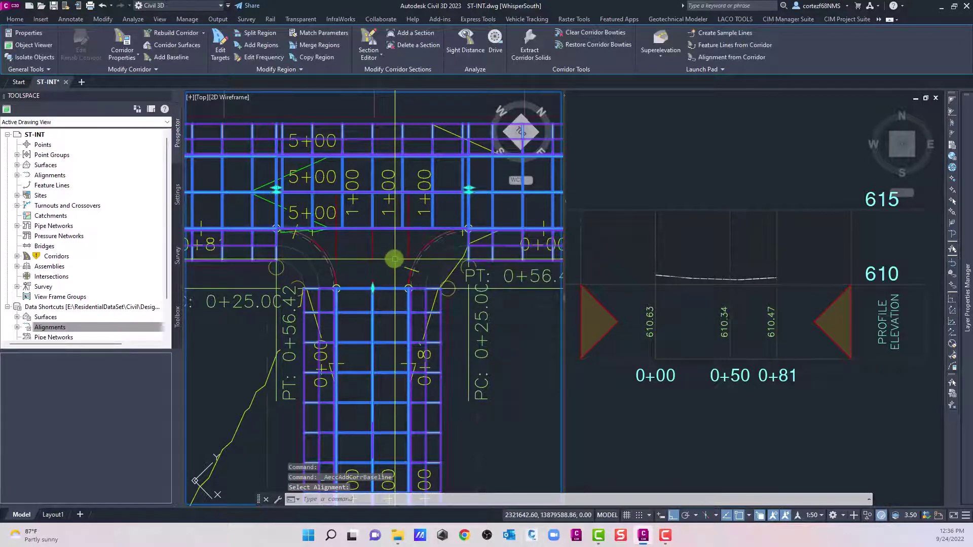
Step: Define a corridor region on the right curb-return baseline from station 0+25.00 to 0+56.42
click(252, 44)
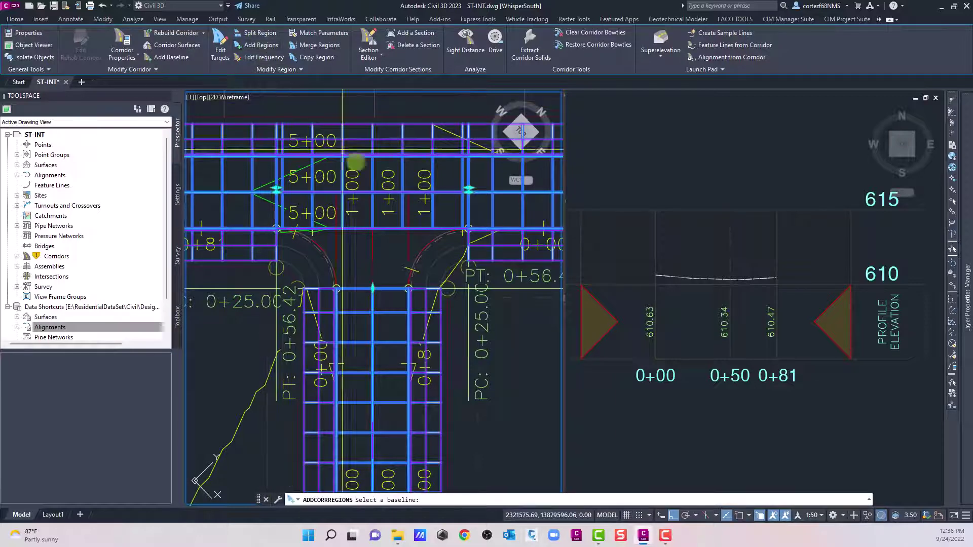
click(443, 239)
scroll(463, 230, up, 3)
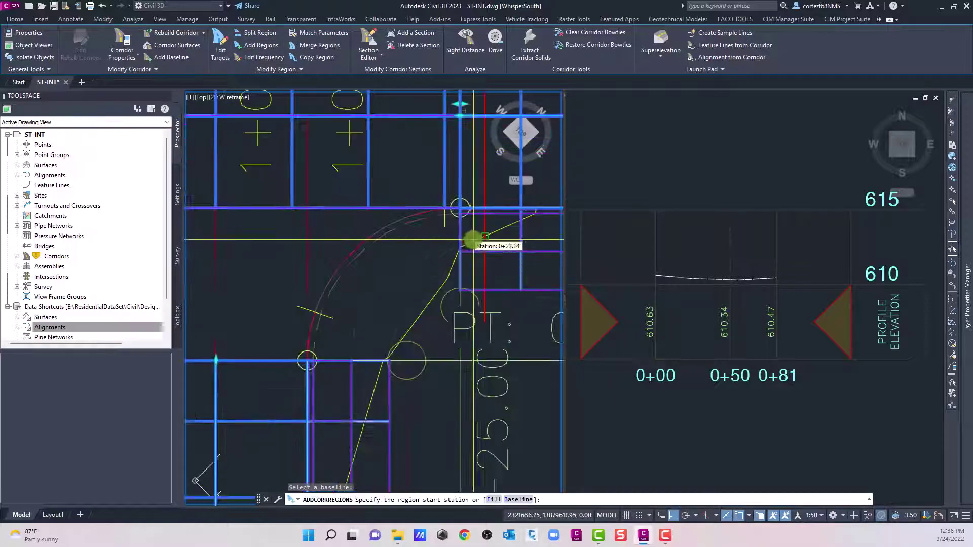
scroll(463, 229, up, 2)
click(459, 211)
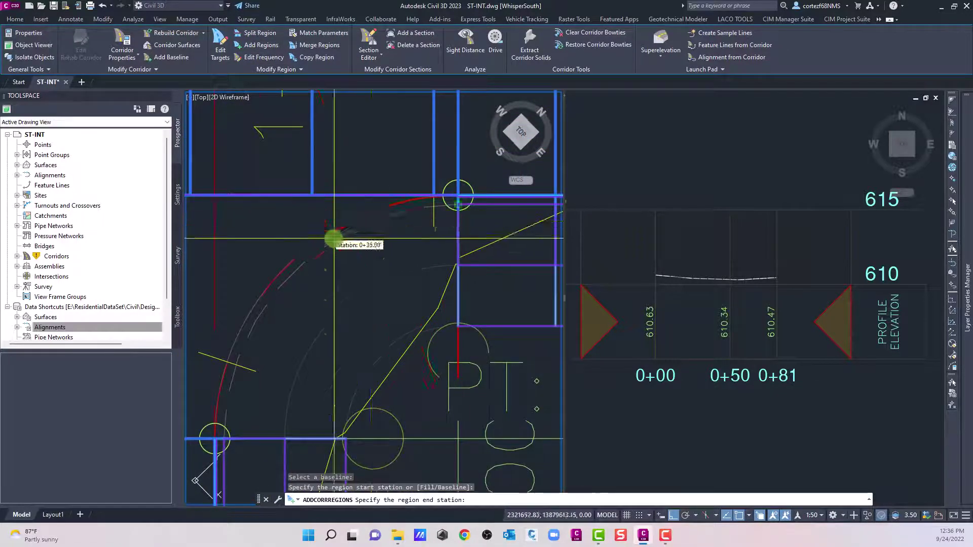
scroll(333, 241, down, 2)
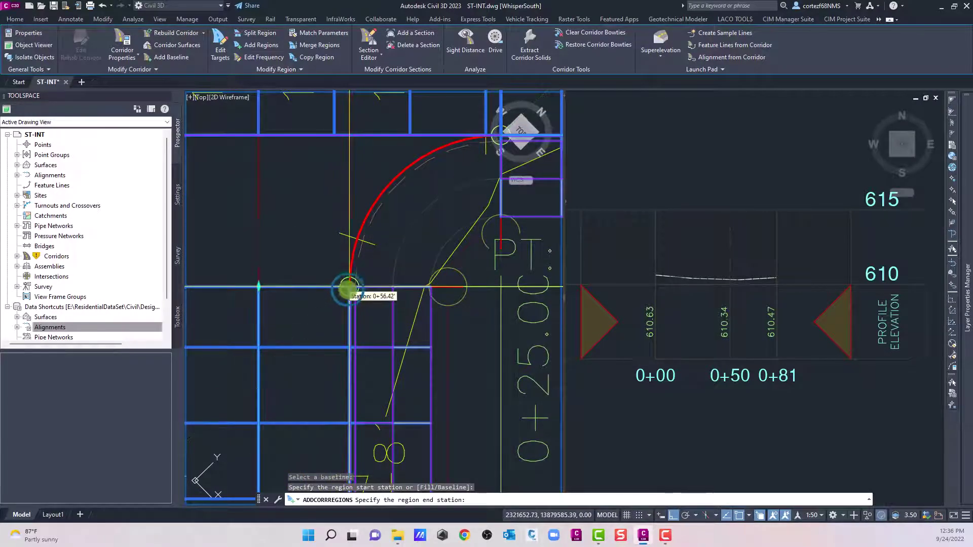
click(348, 288)
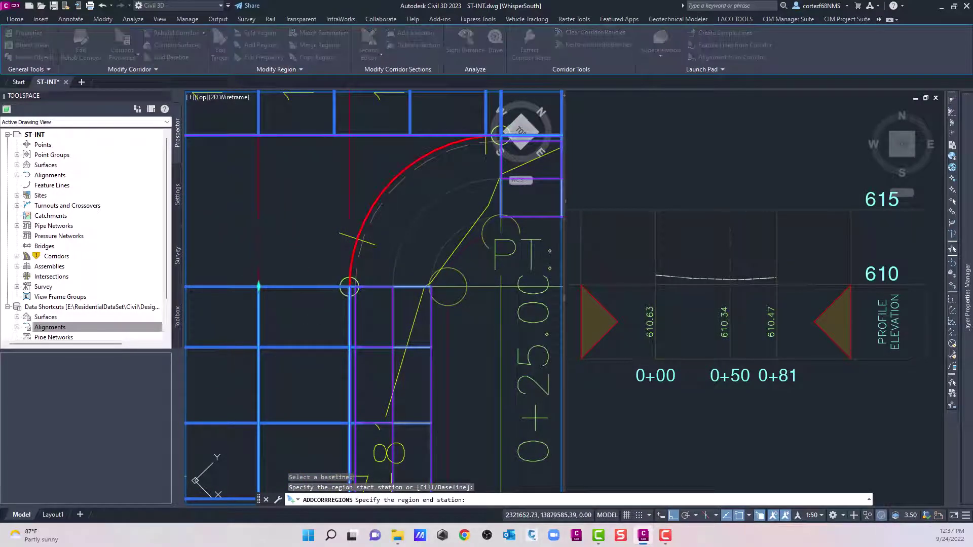
Step: Assign the CURB RETURN assembly to the new corridor region
click(330, 264)
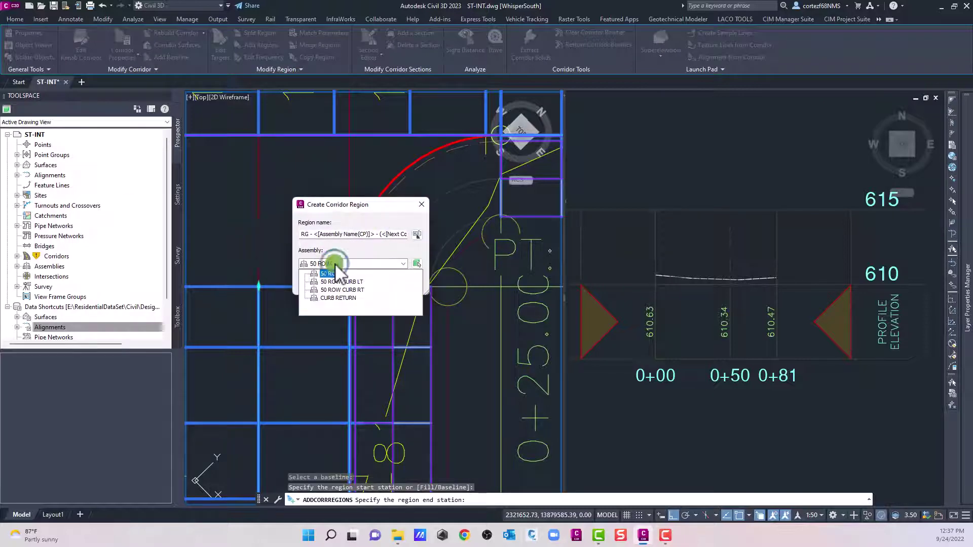
click(335, 298)
click(320, 278)
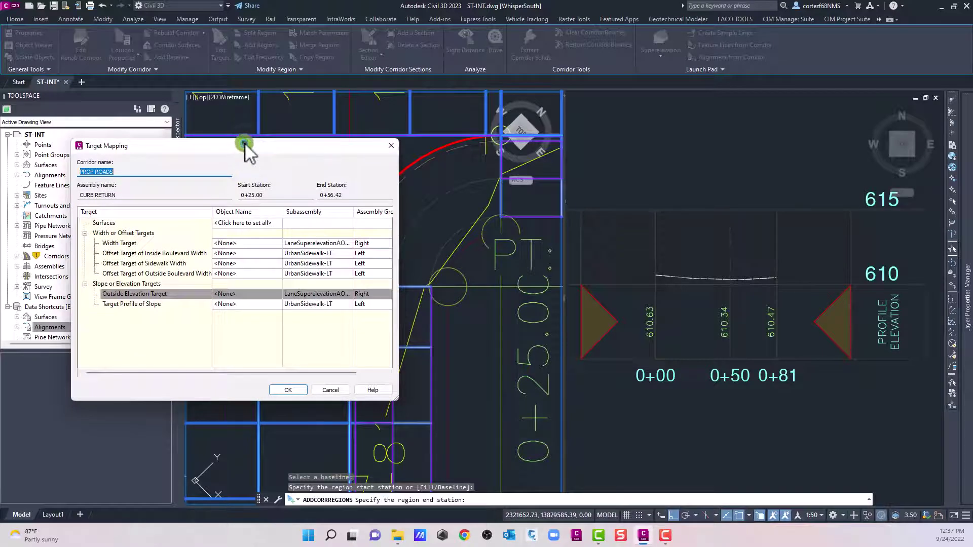
Step: Start defining the lane's Width Target in the target mapping, with Alignments as the object type to target
drag(245, 143, 380, 134)
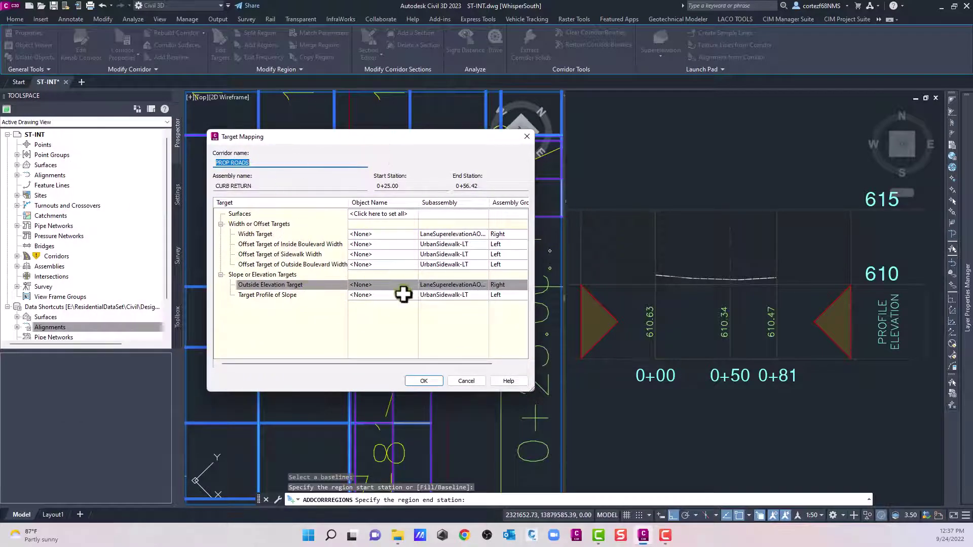
click(244, 225)
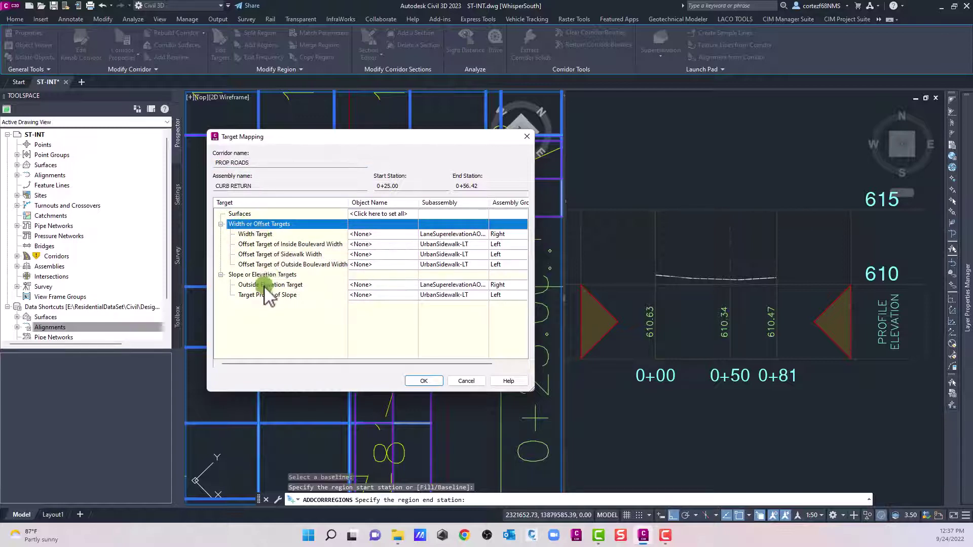
click(274, 234)
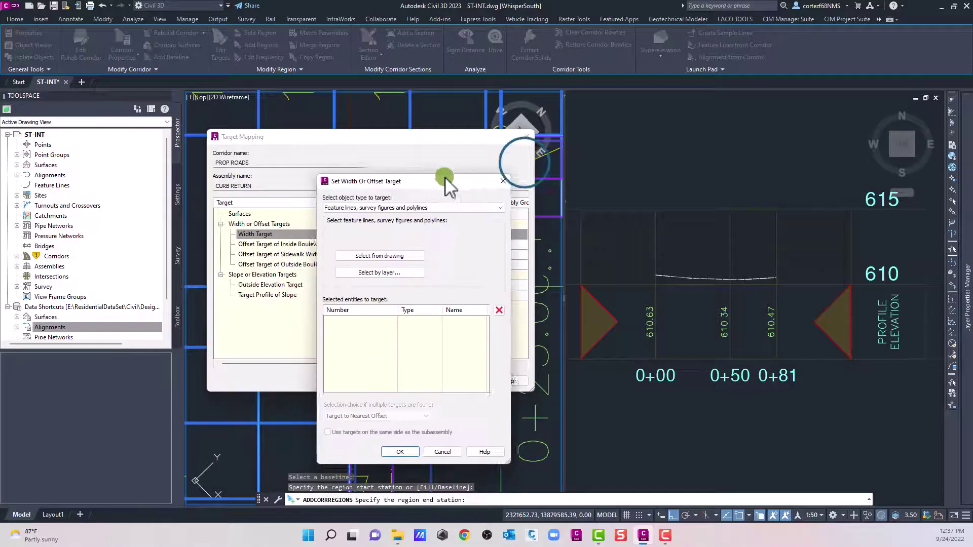
click(555, 168)
click(468, 171)
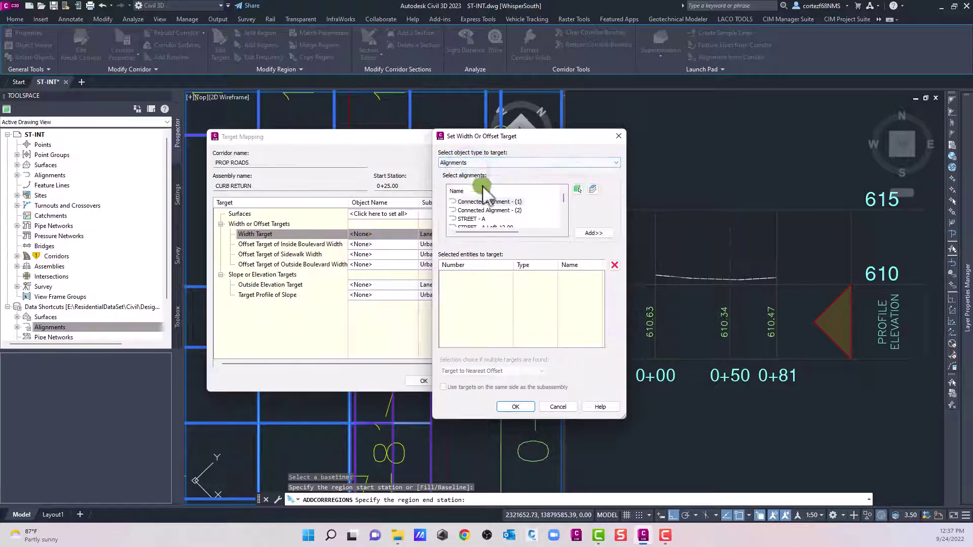
Step: Pick the STREET - A-Right-12.00 and STREET - C alignments in the drawing as width targets, keeping Target to Nearest Offset
click(577, 189)
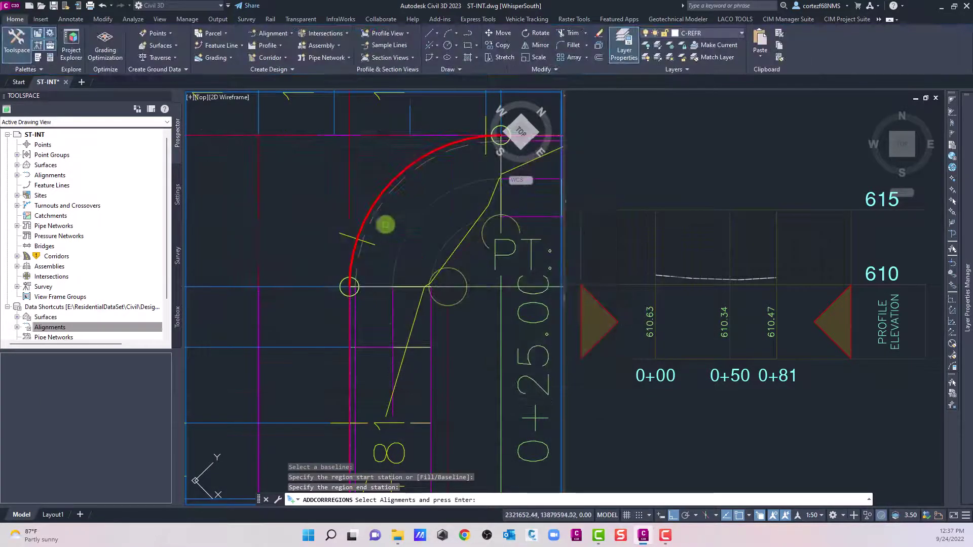
click(378, 136)
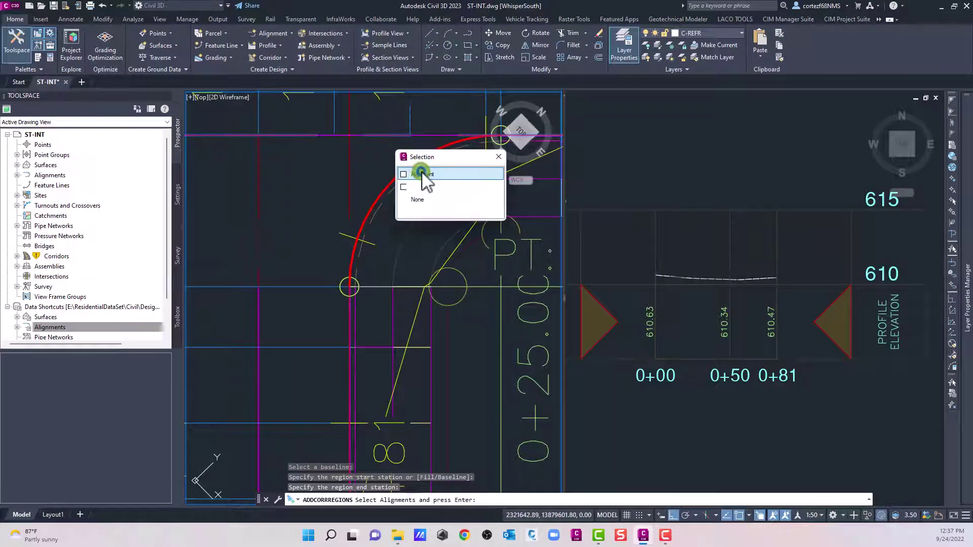
click(423, 174)
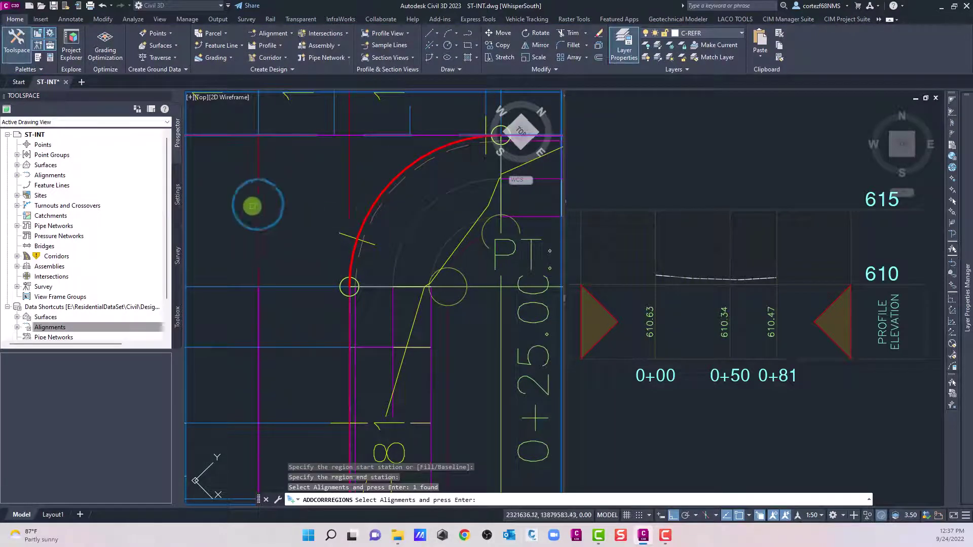
click(258, 205)
click(304, 244)
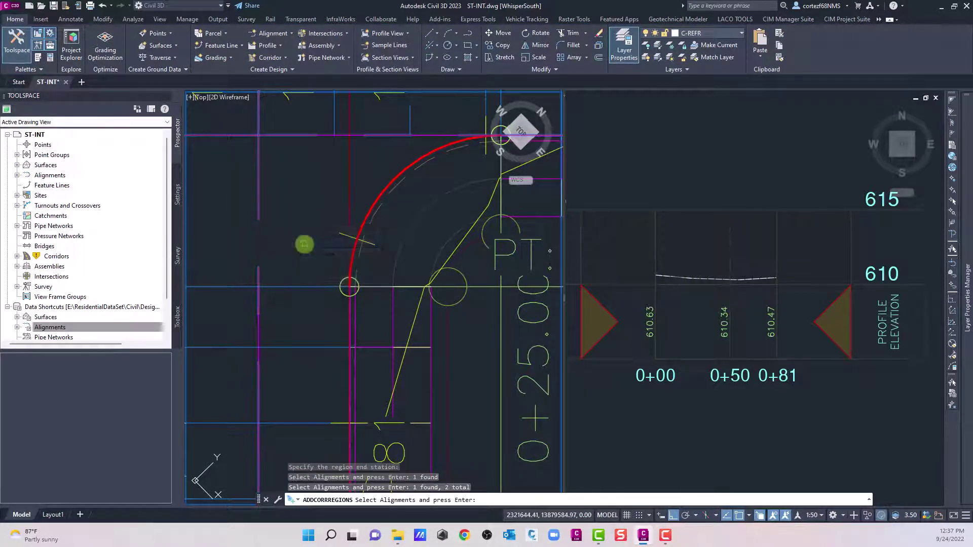
key(Return)
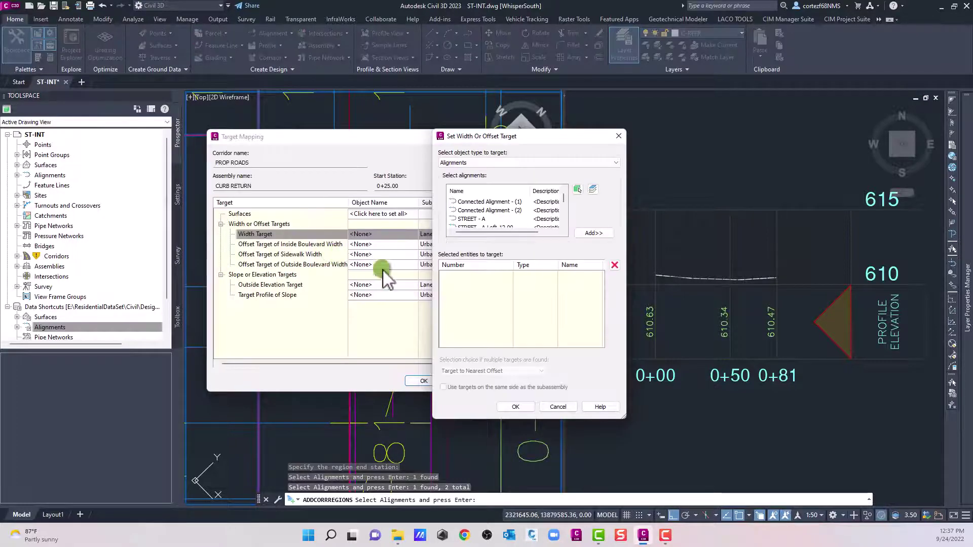
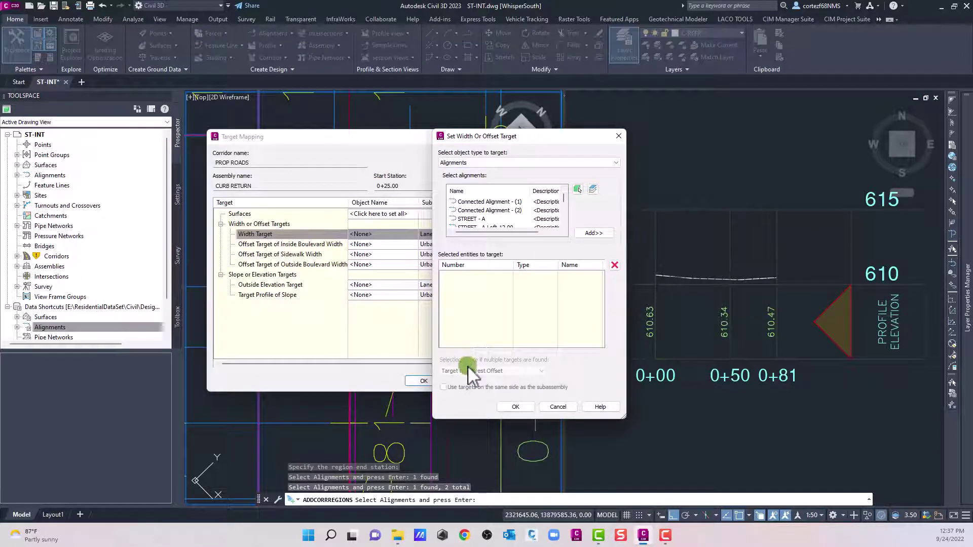
click(590, 232)
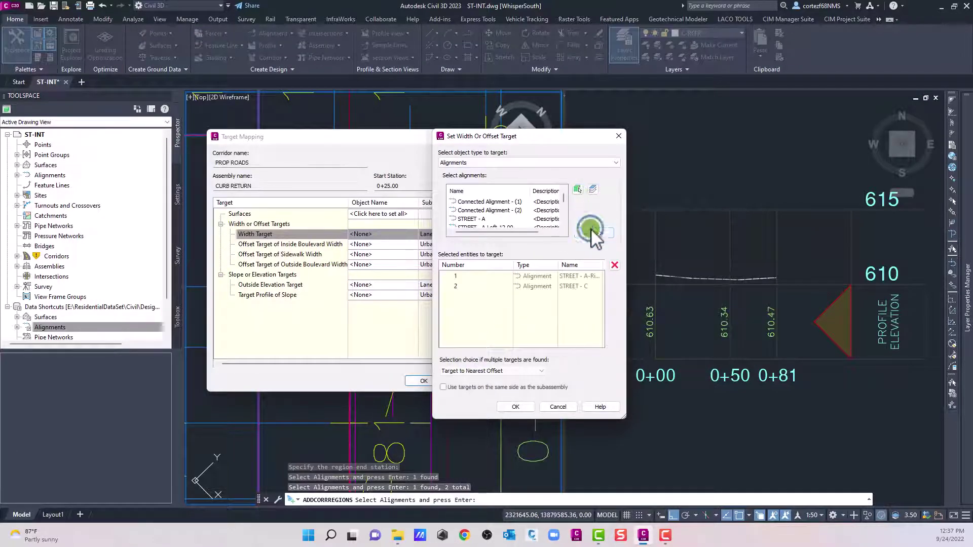
click(469, 370)
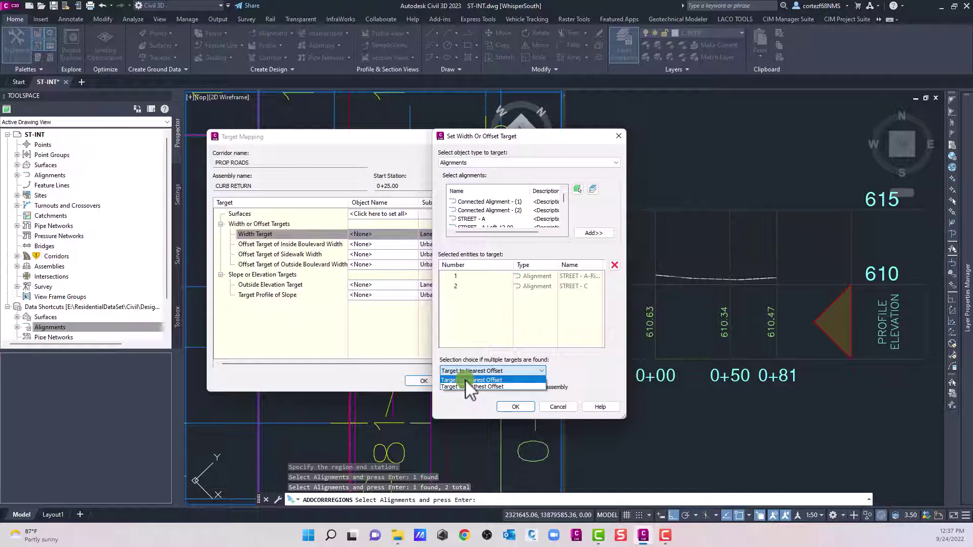
click(582, 374)
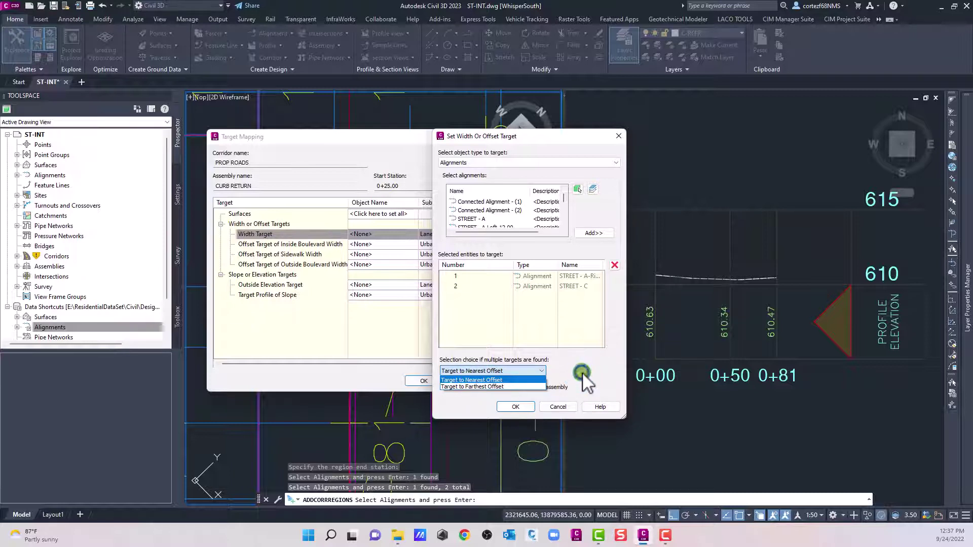
click(299, 322)
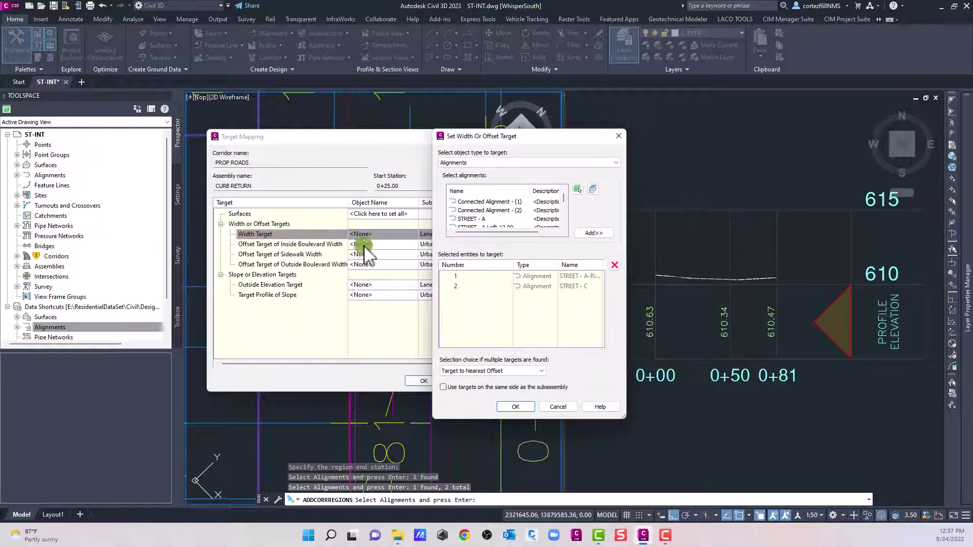
click(515, 408)
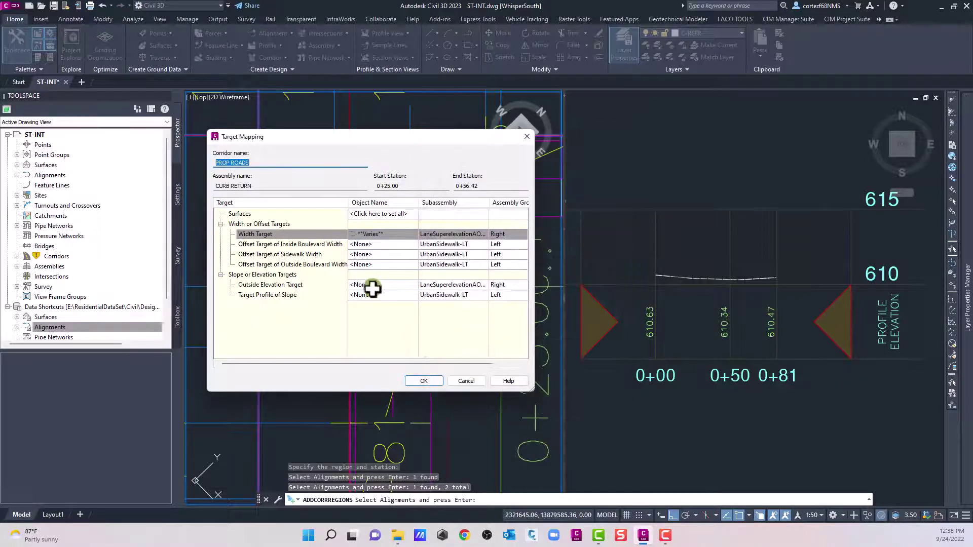
Step: Add the STREET - A-Right-12.00 - 12.000 profile as an Outside Elevation Target, choosing its alignment from the drawing
click(361, 284)
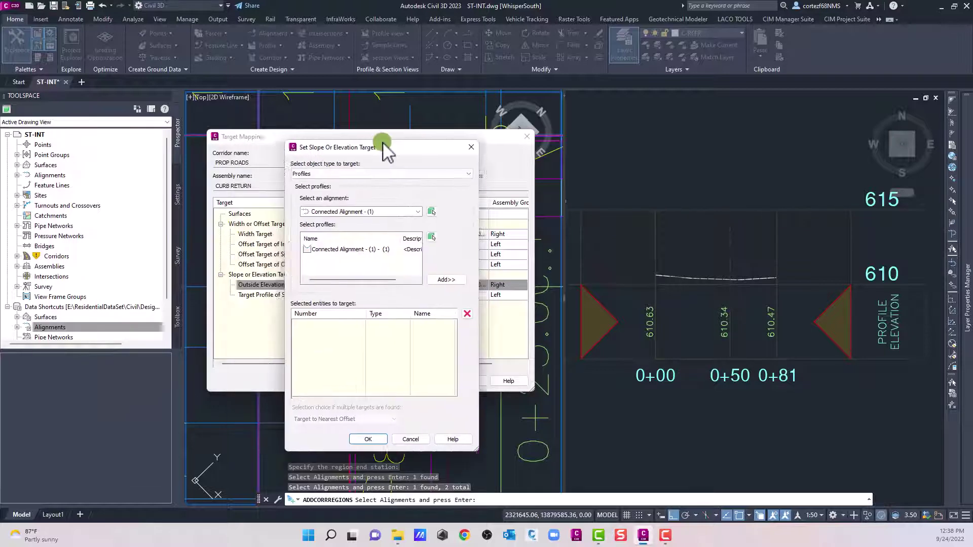
click(442, 214)
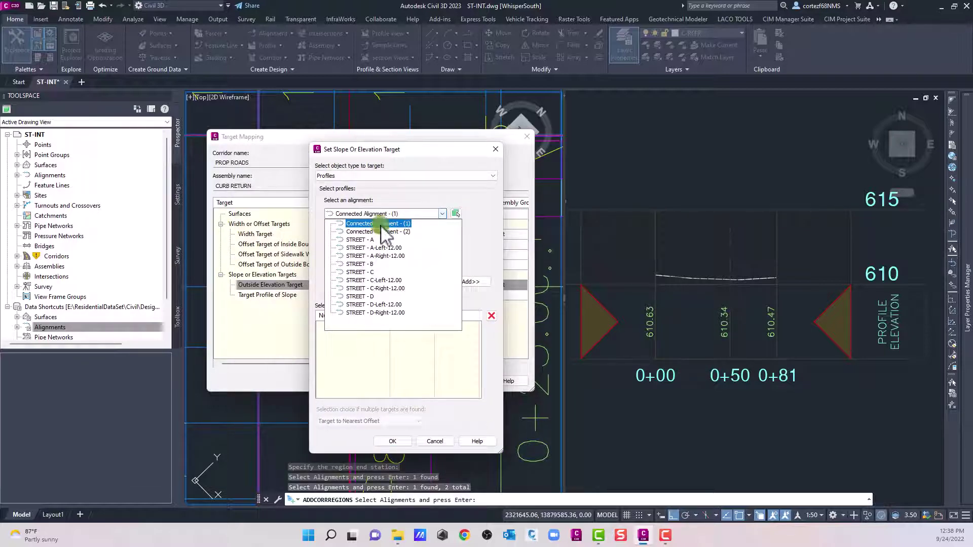
click(369, 255)
click(457, 213)
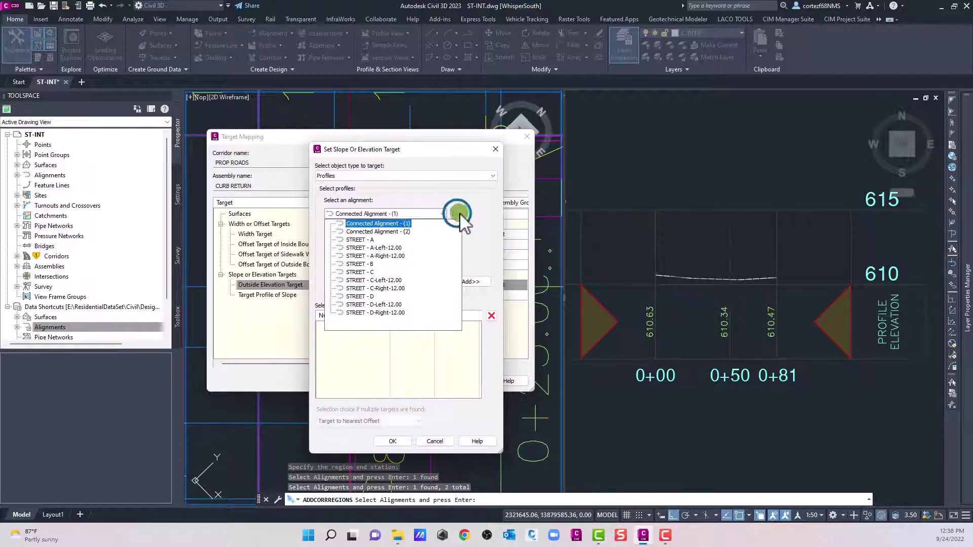
click(376, 138)
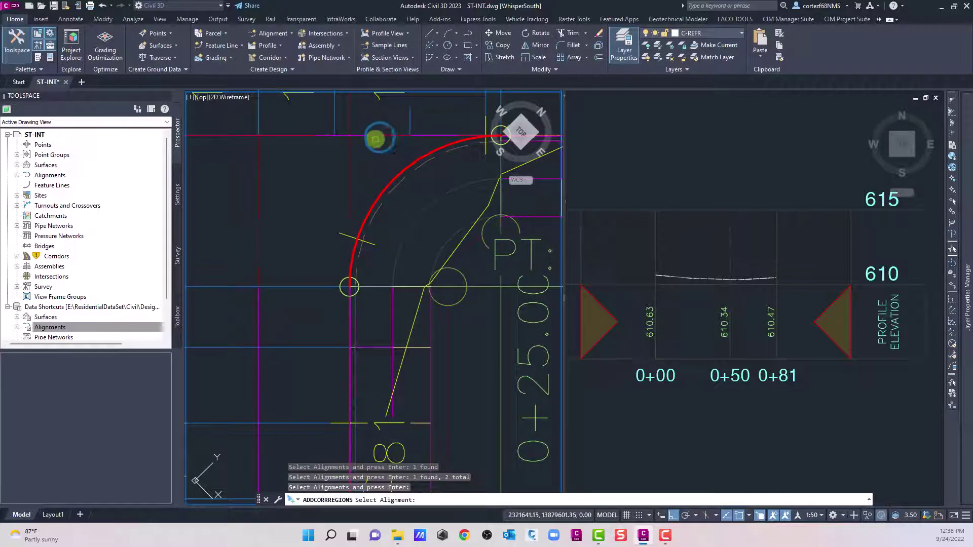
click(379, 251)
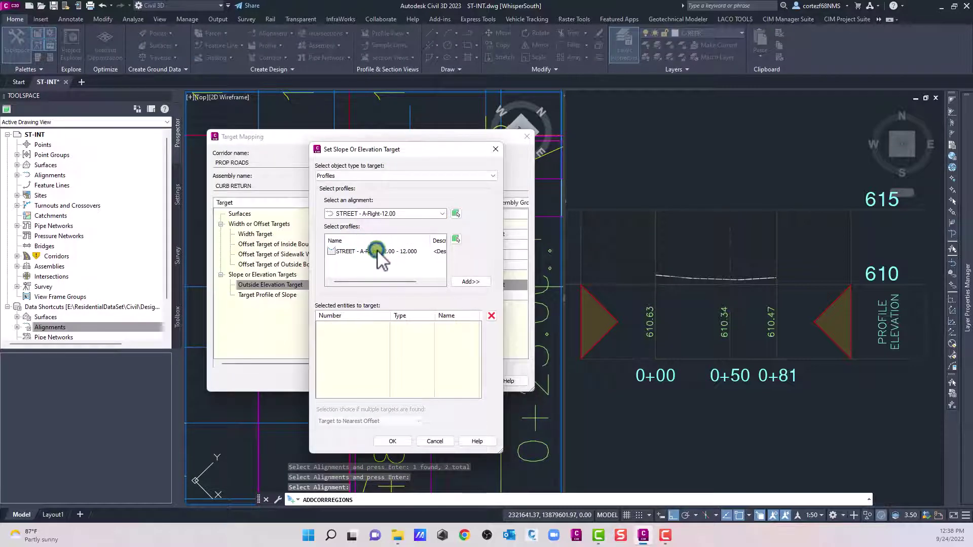
click(465, 281)
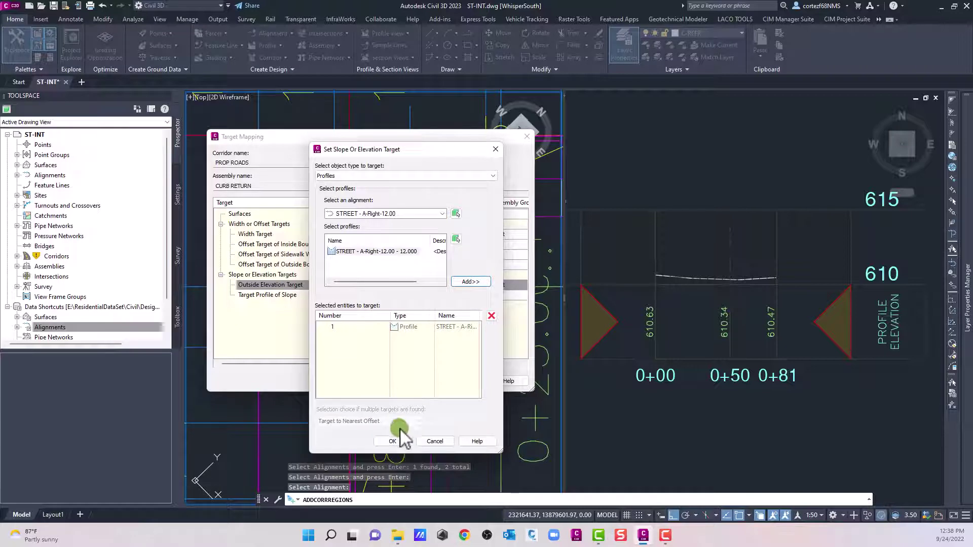
Step: Add STREET - C's profile STREET - C-TC-LT (2) as the second elevation target, accept the target mapping and finish adding regions
click(455, 215)
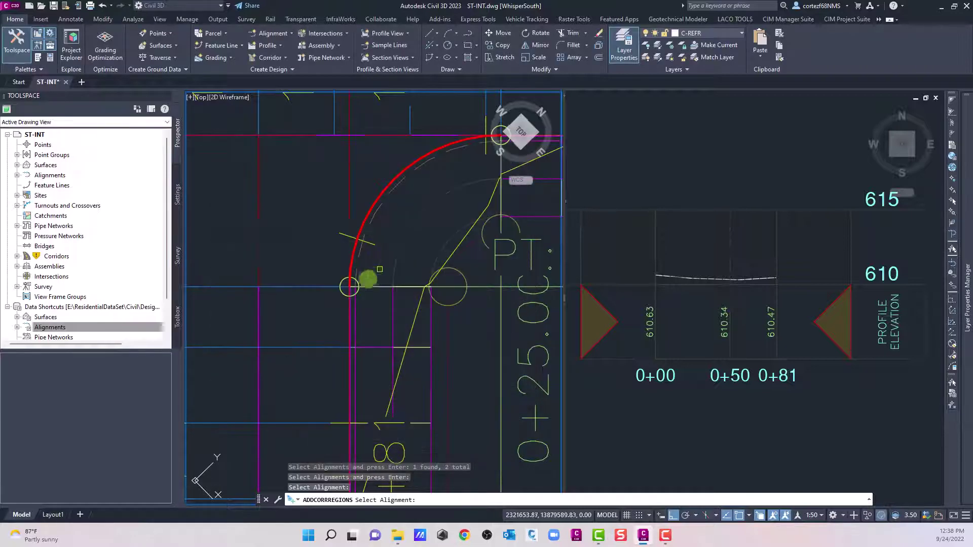
click(256, 198)
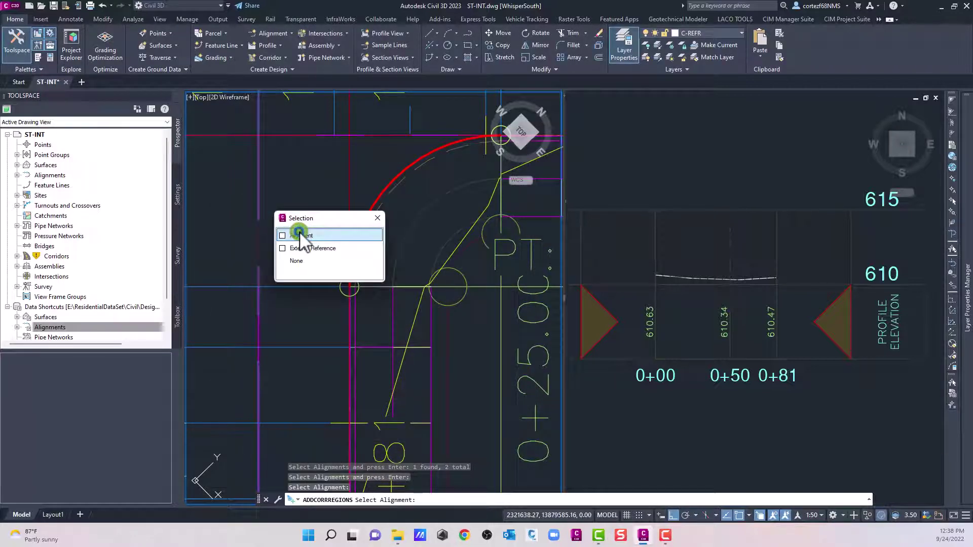
click(311, 246)
click(358, 251)
click(469, 282)
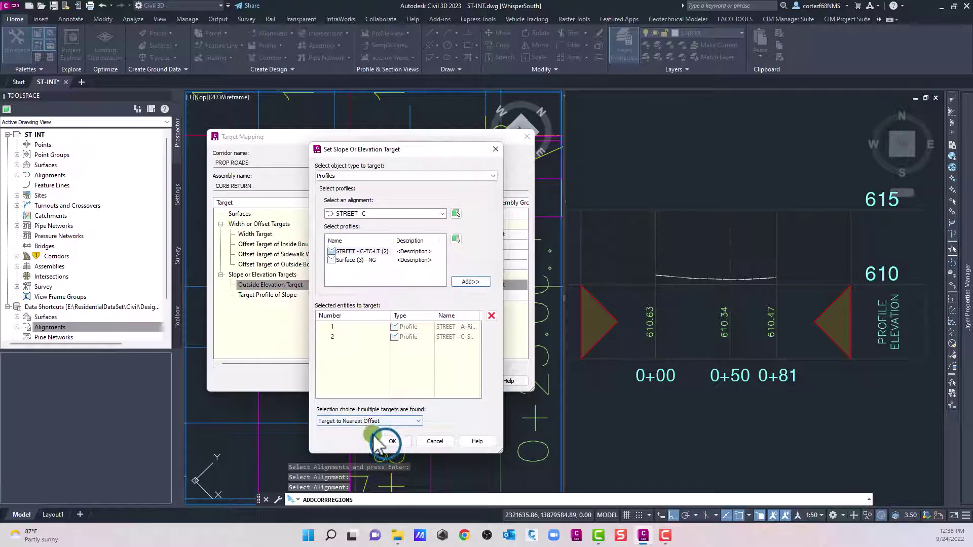
click(389, 442)
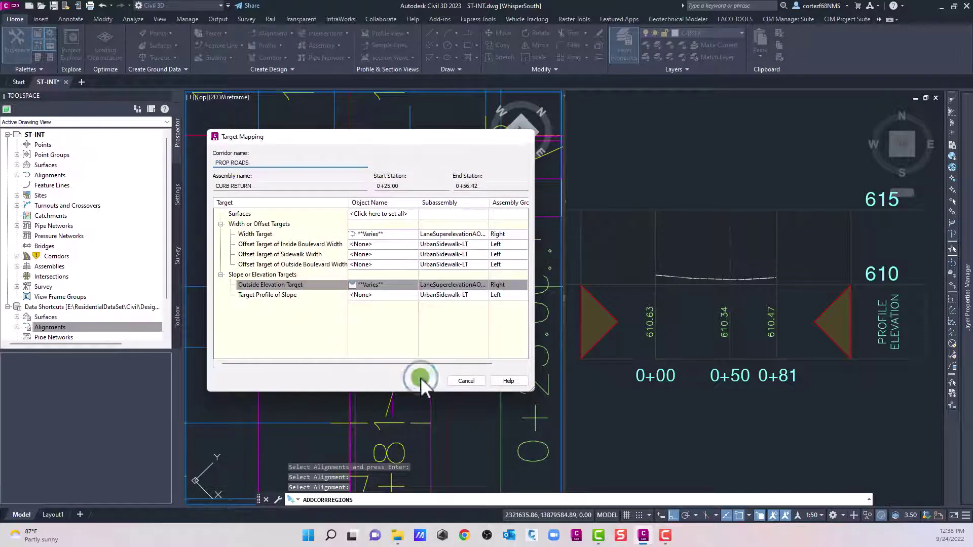
click(413, 379)
scroll(330, 216, down, 3)
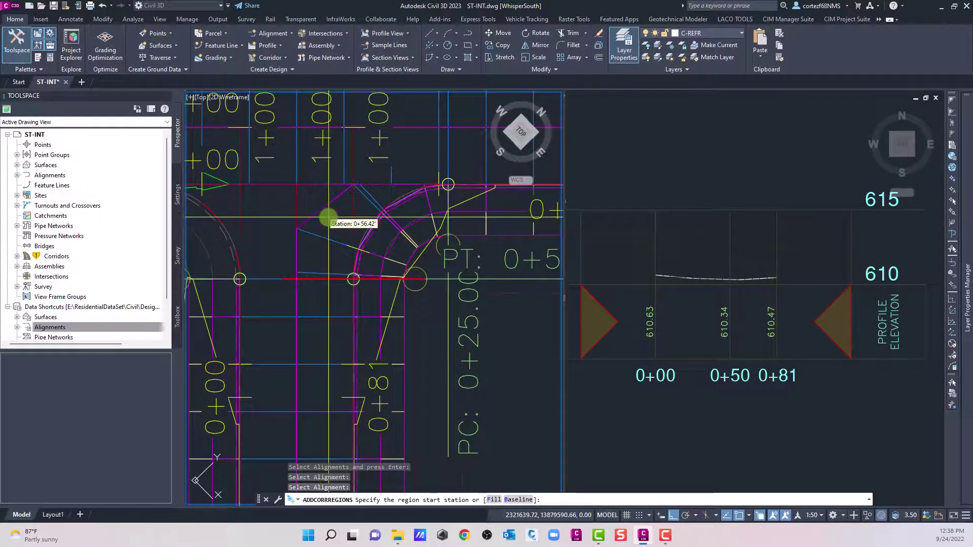
key(Return)
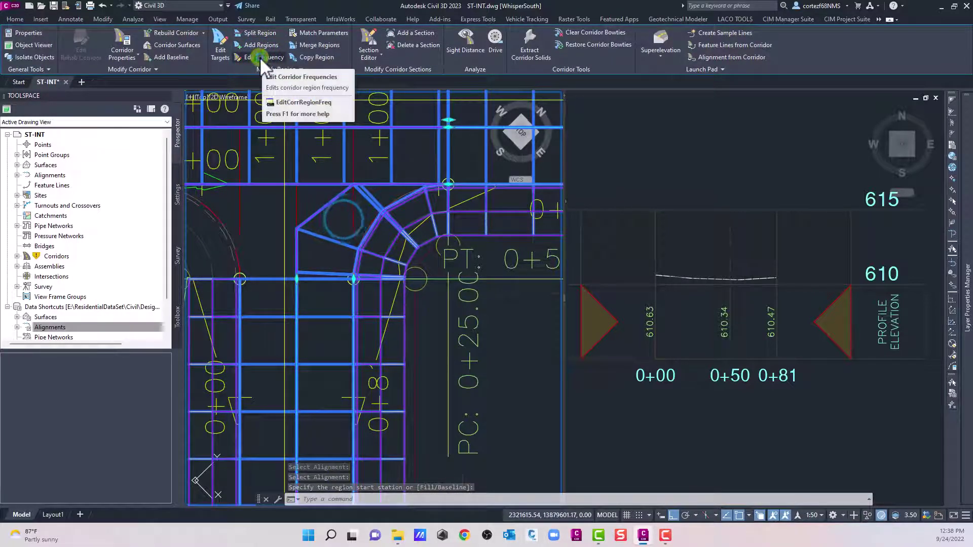
Step: Set the curb-return region's assembly frequency along curves to a 1.00' increment
click(260, 57)
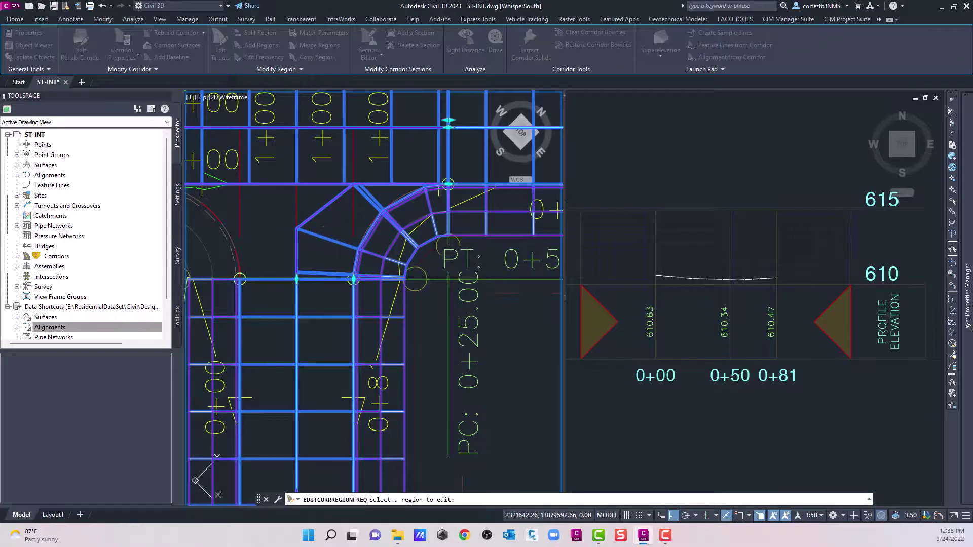
click(399, 168)
click(395, 235)
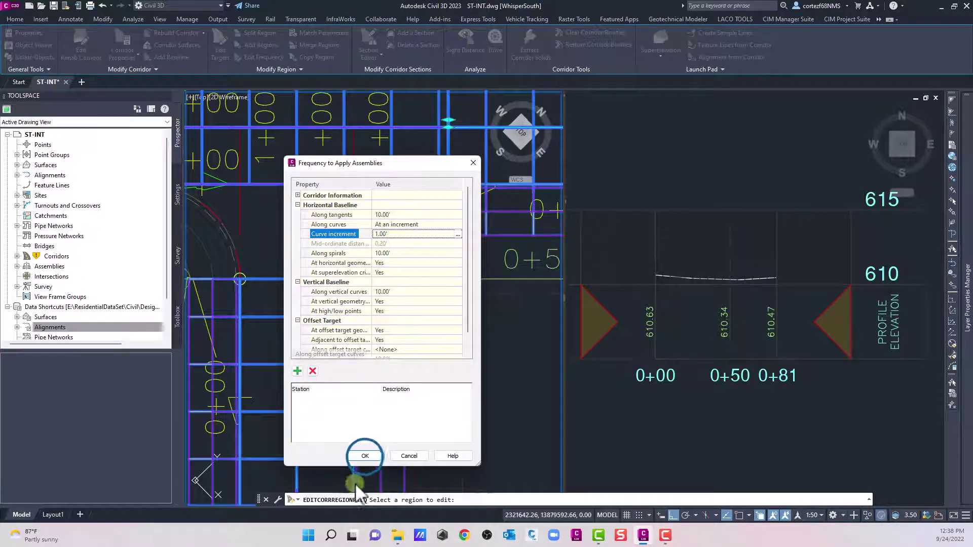
click(365, 457)
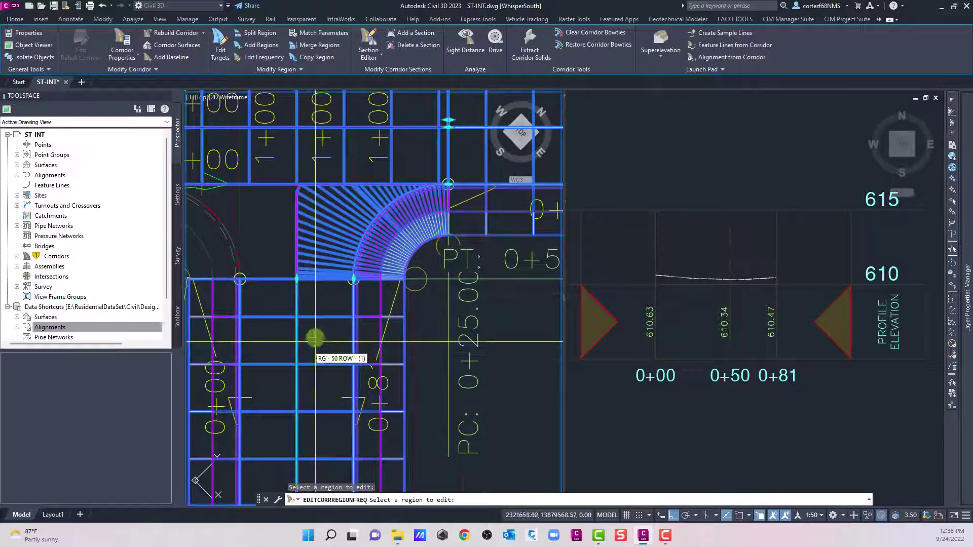
Step: Split the curb-return region at the corner where the STREET - C centerline meets STREET - A's edge of pavement
scroll(301, 193, up, 5)
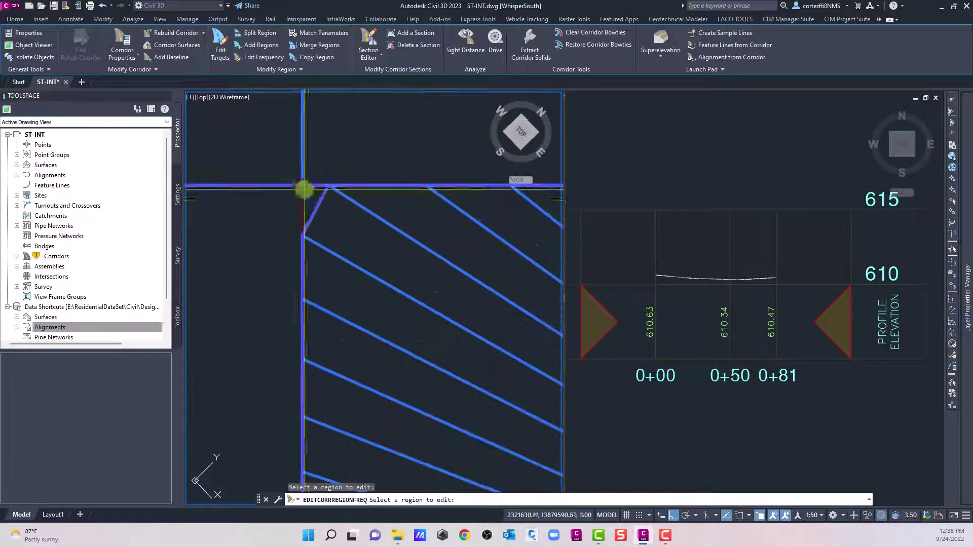
scroll(337, 230, down, 3)
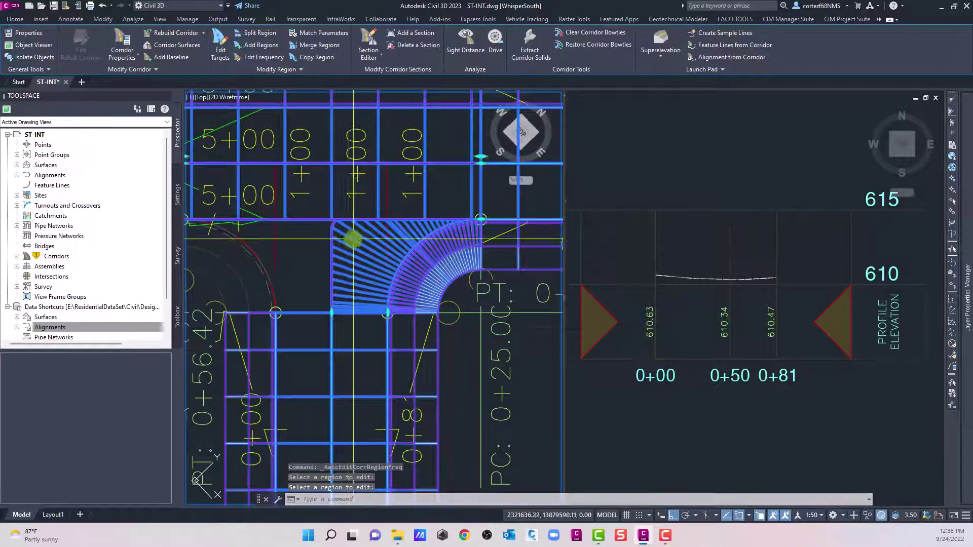
scroll(349, 241, up, 2)
click(254, 32)
click(326, 217)
scroll(318, 229, up, 3)
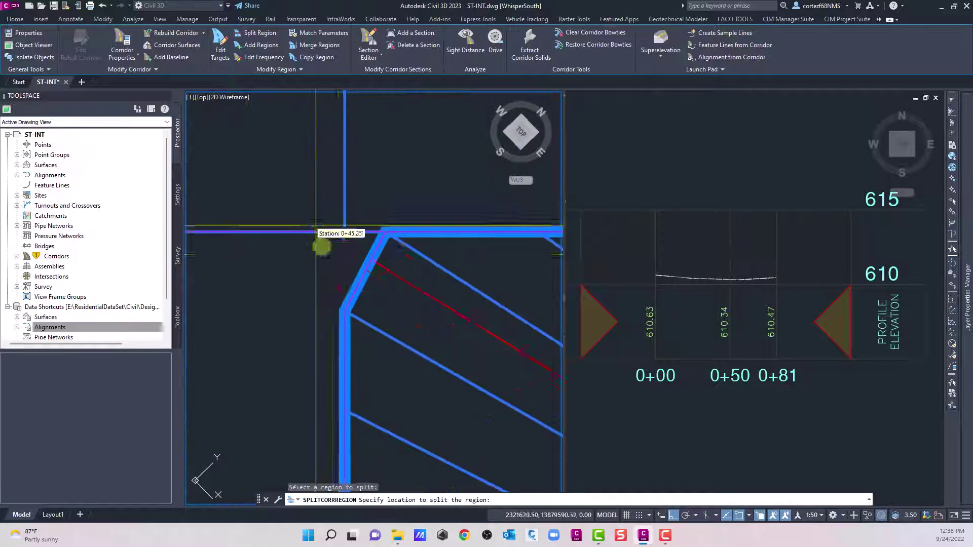
click(344, 234)
scroll(304, 301, down, 4)
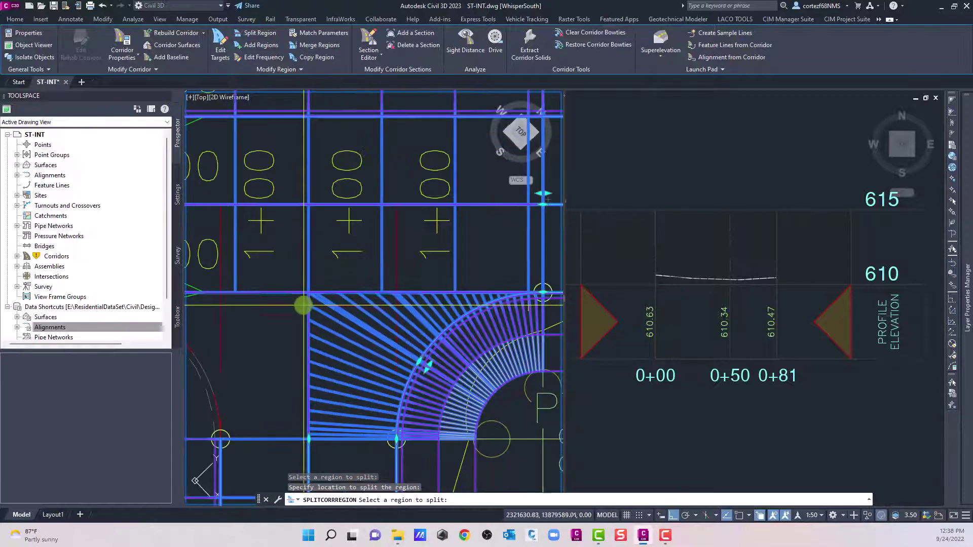
scroll(344, 302, down, 2)
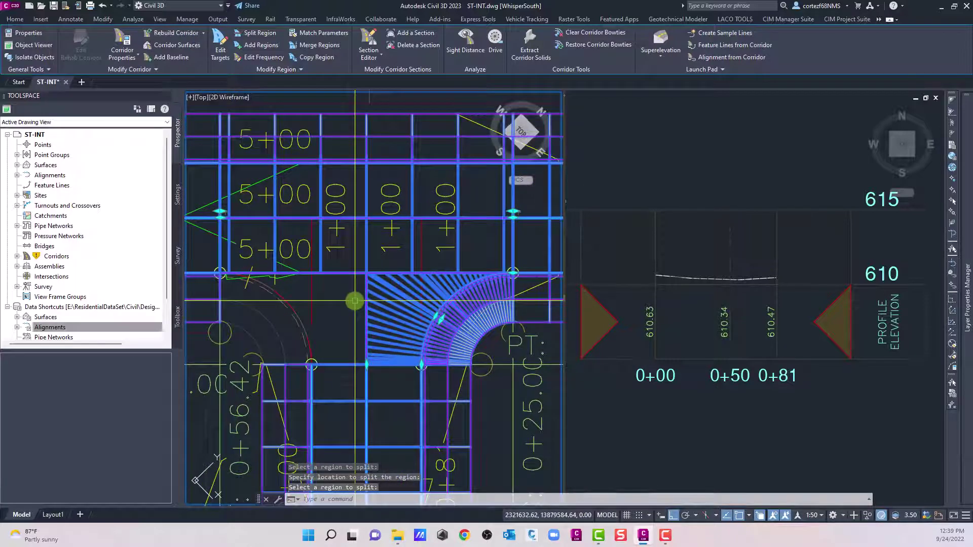
Step: Rebuild the corridor to apply the curb-return region split
right_click(350, 308)
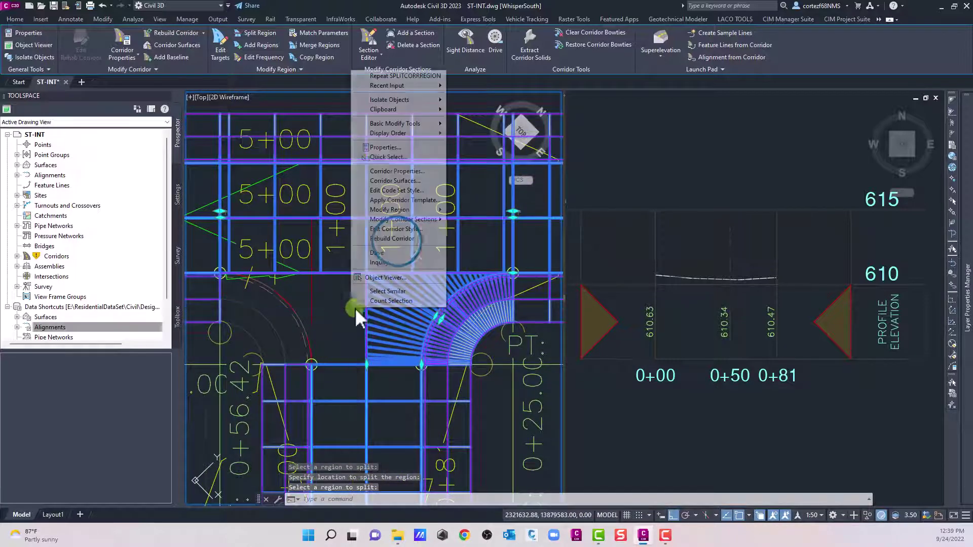
click(397, 241)
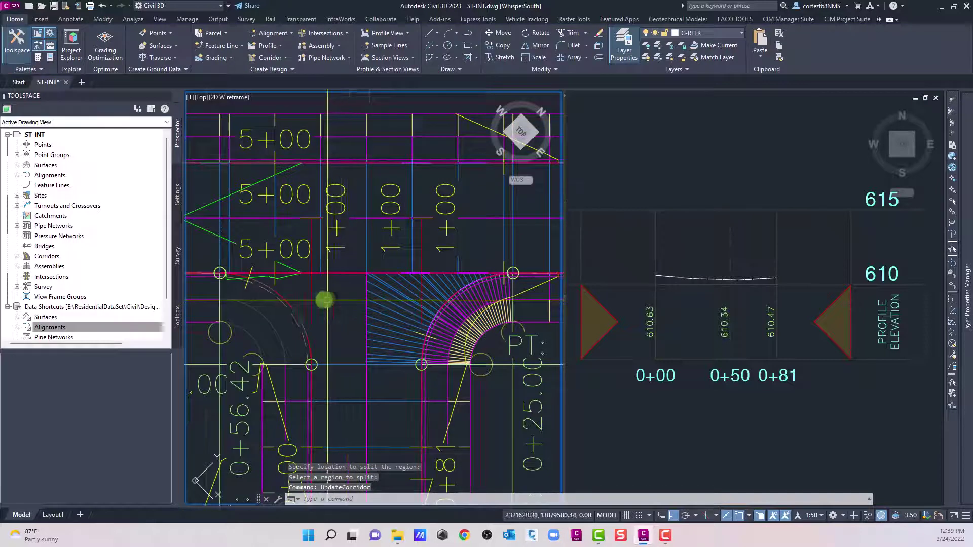
scroll(314, 297, down, 2)
scroll(302, 293, up, 1)
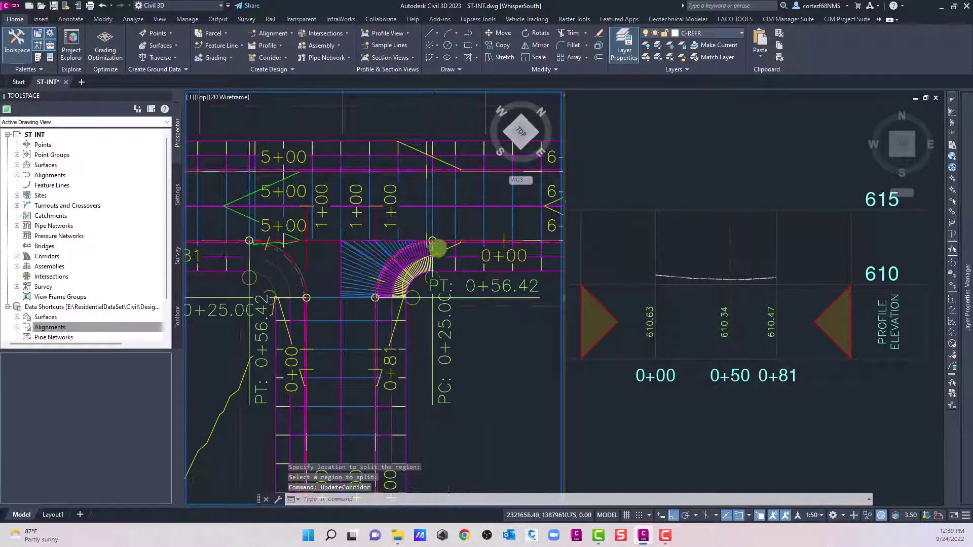
scroll(425, 252, up, 1)
scroll(425, 252, up, 1)
scroll(386, 274, down, 2)
scroll(283, 228, up, 1)
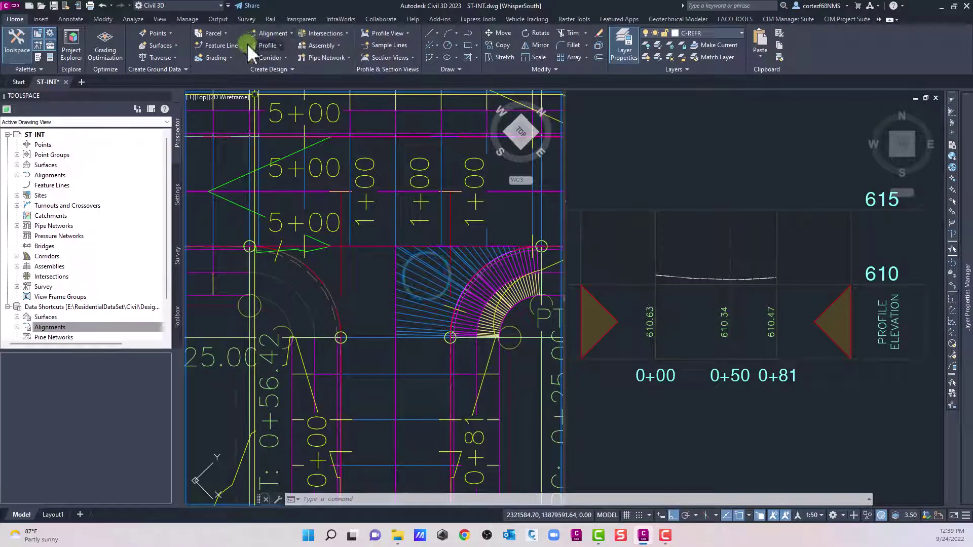
Step: Add an alignment-and-profile baseline to the corridor using Connected Alignment - (2)
click(426, 276)
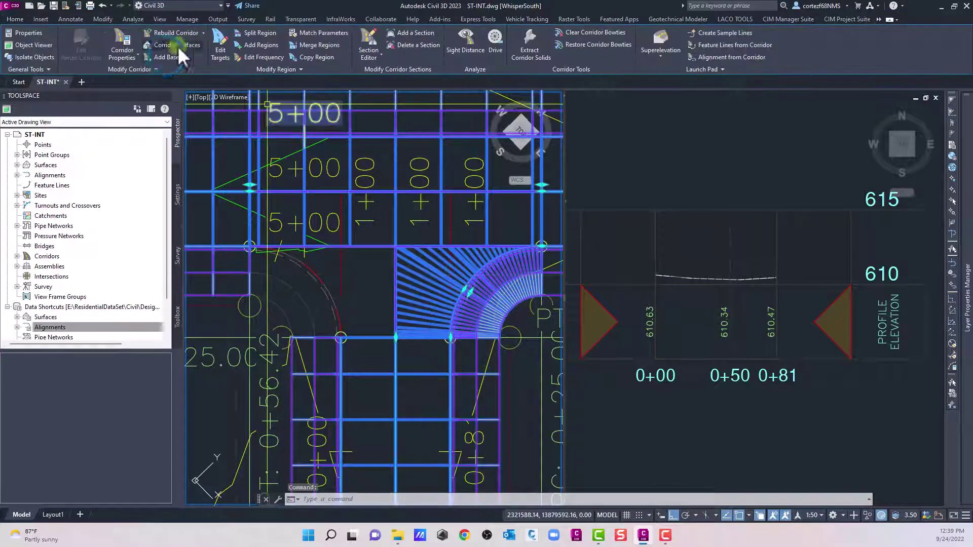
click(312, 204)
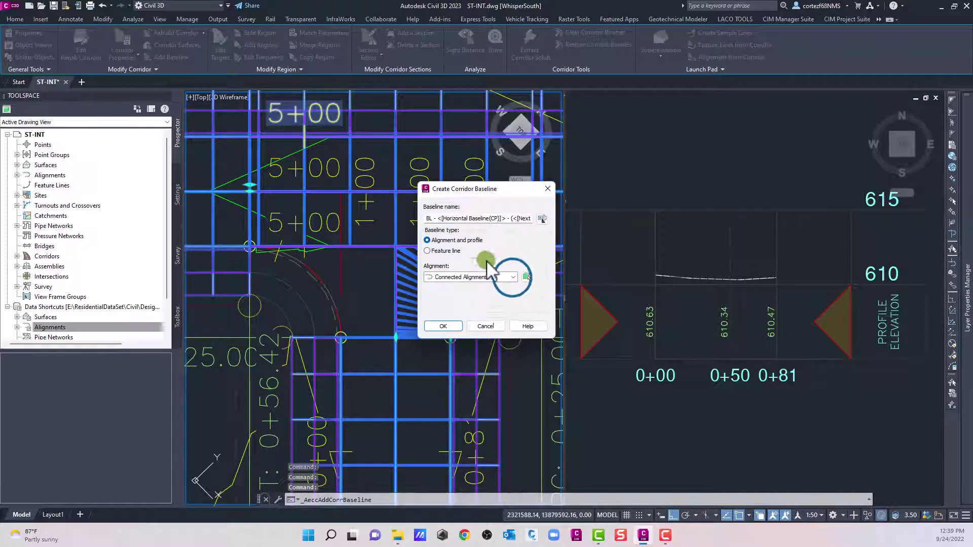
click(511, 278)
click(484, 293)
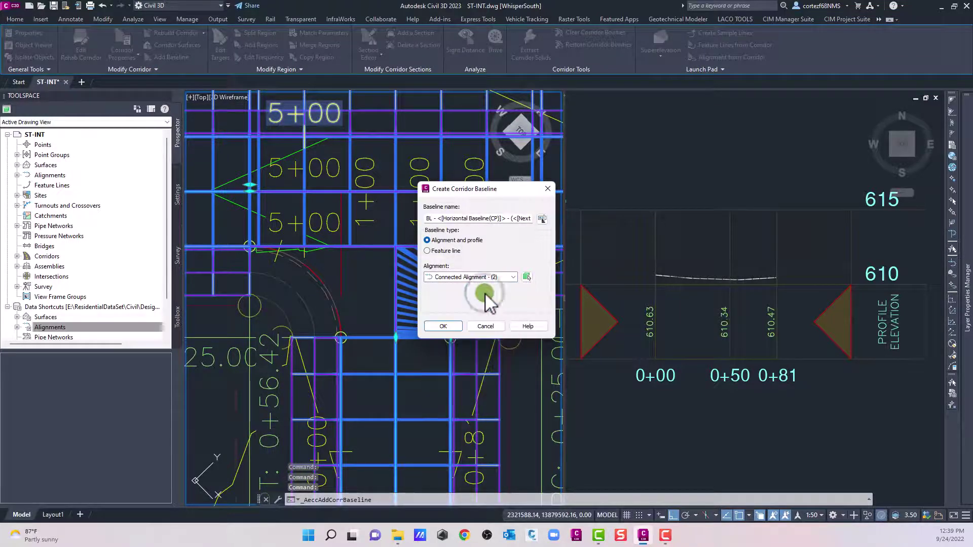
click(445, 327)
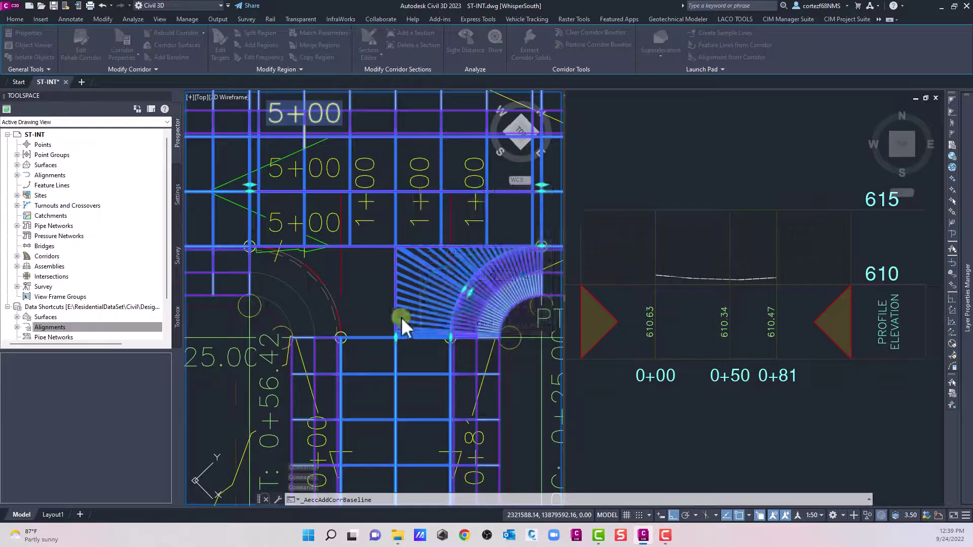
click(448, 291)
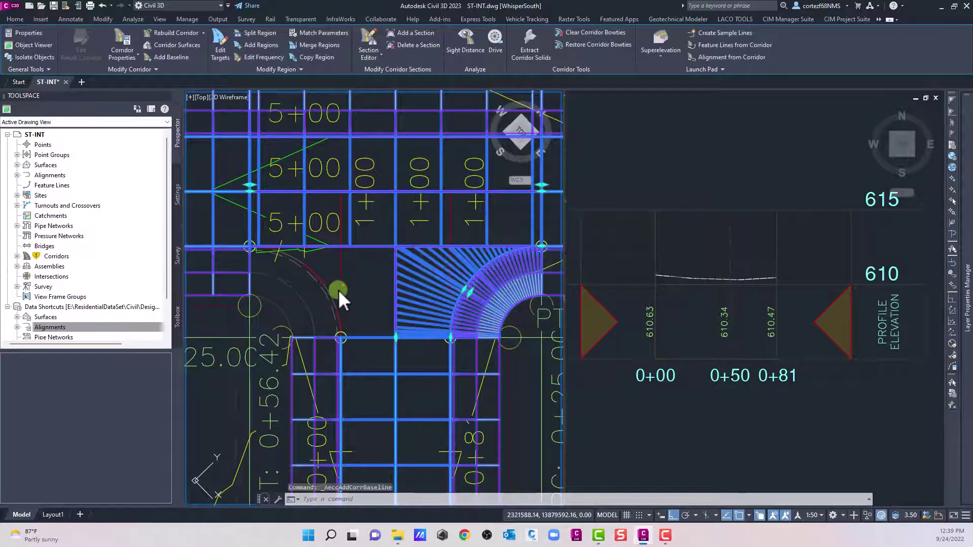
Step: Add a region with the CURB RETURN assembly on the new baseline, from station 0+25.00 to 0+56.42
click(337, 326)
scroll(336, 325, up, 3)
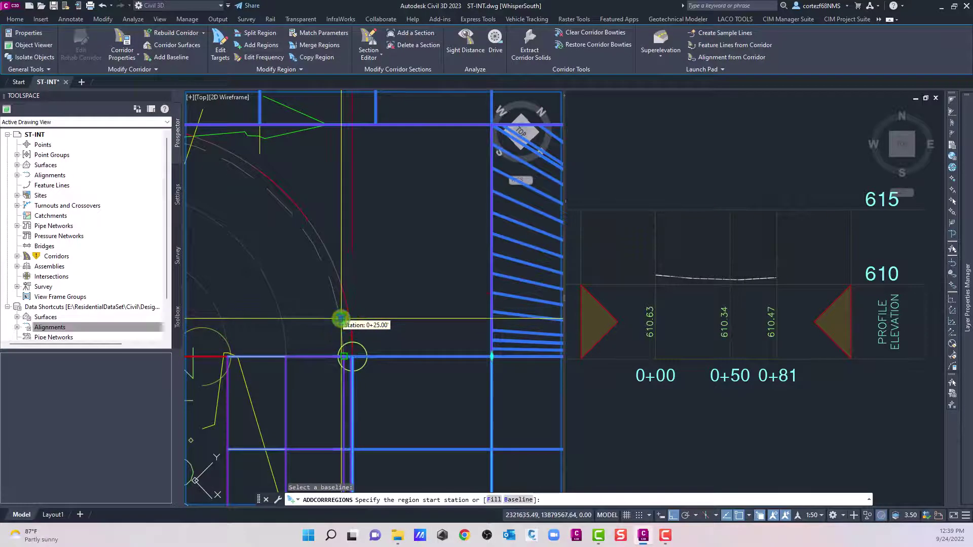
click(341, 318)
scroll(256, 211, up, 3)
middle_drag(231, 250, 401, 263)
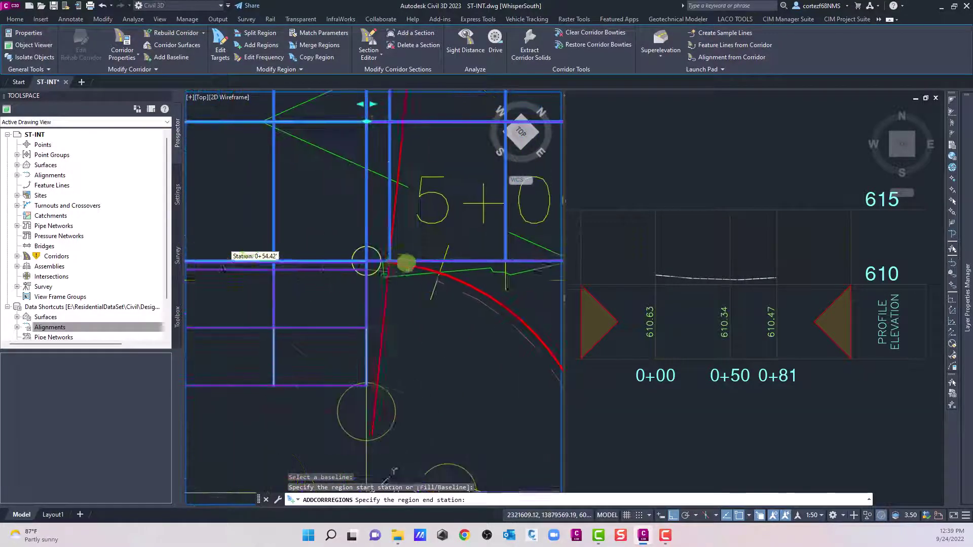
click(420, 279)
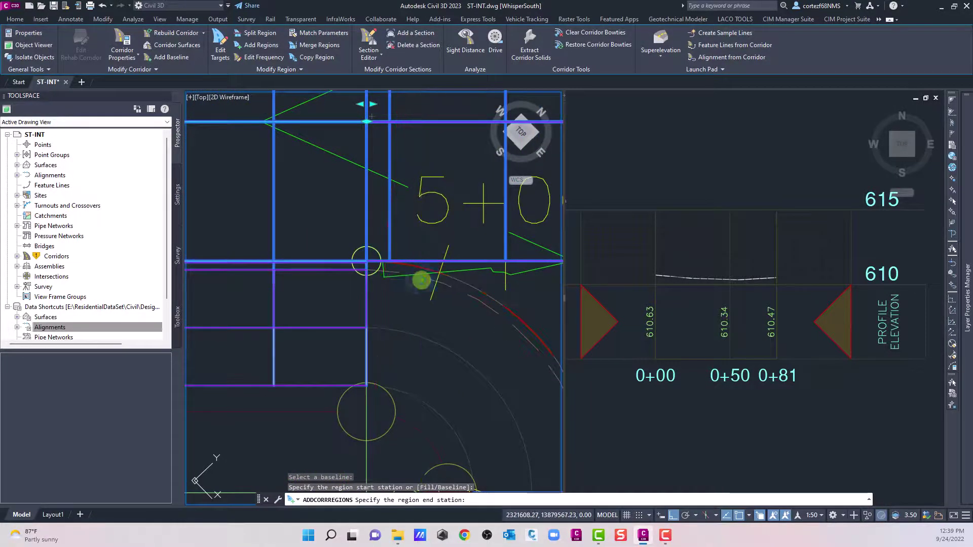
click(328, 263)
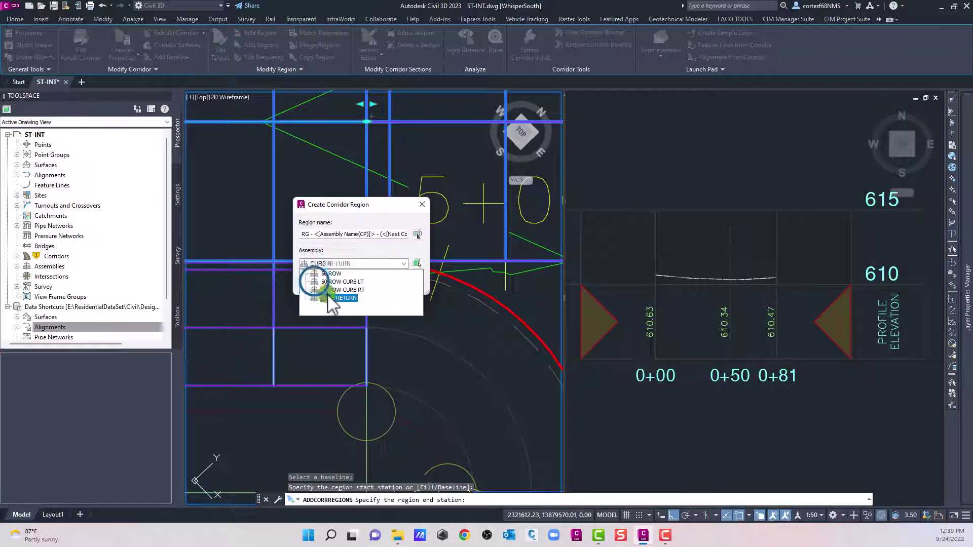
click(329, 297)
click(315, 281)
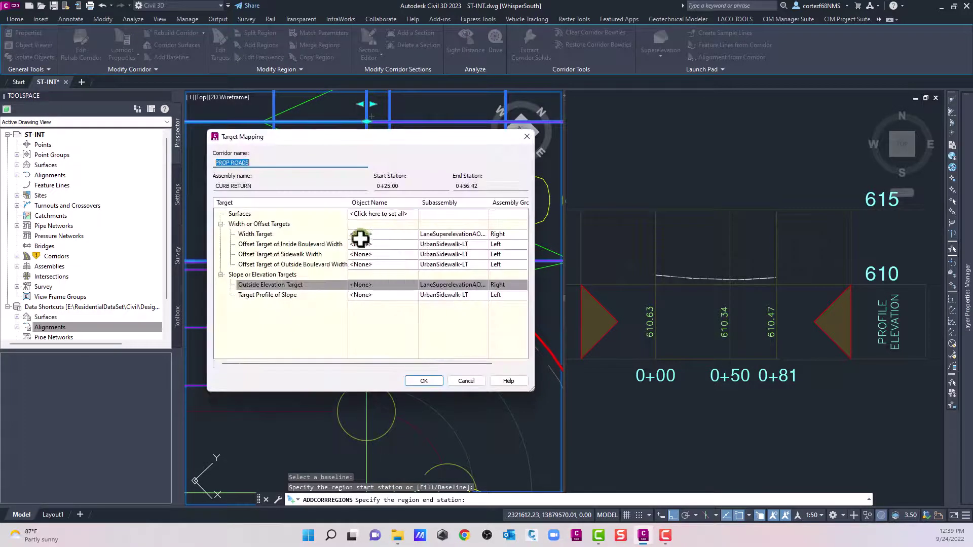
Step: Set the Width Target to the STREET - C centerline and STREET - A's right offset alignment, picking both from the drawing
click(367, 233)
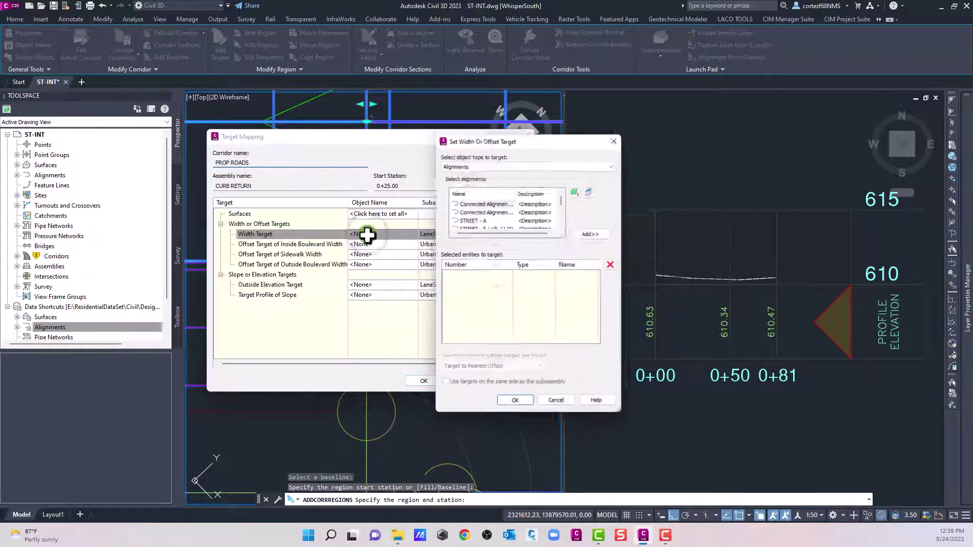
click(576, 191)
scroll(366, 278, down, 2)
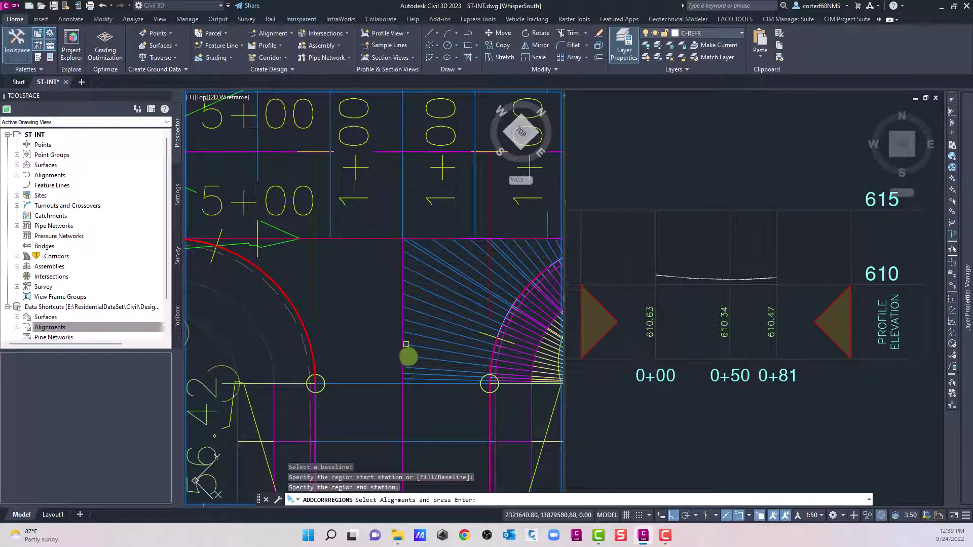
click(407, 390)
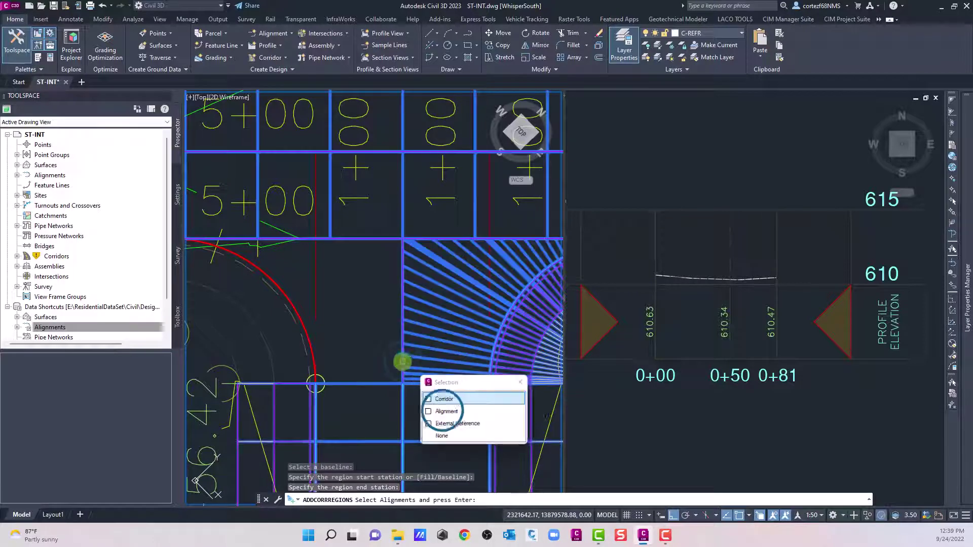
click(446, 411)
click(358, 251)
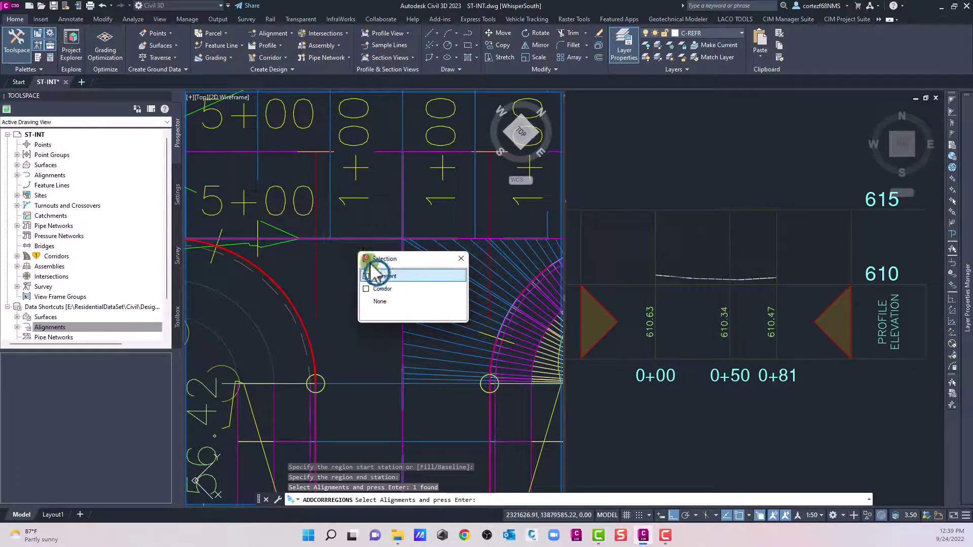
click(377, 276)
key(Return)
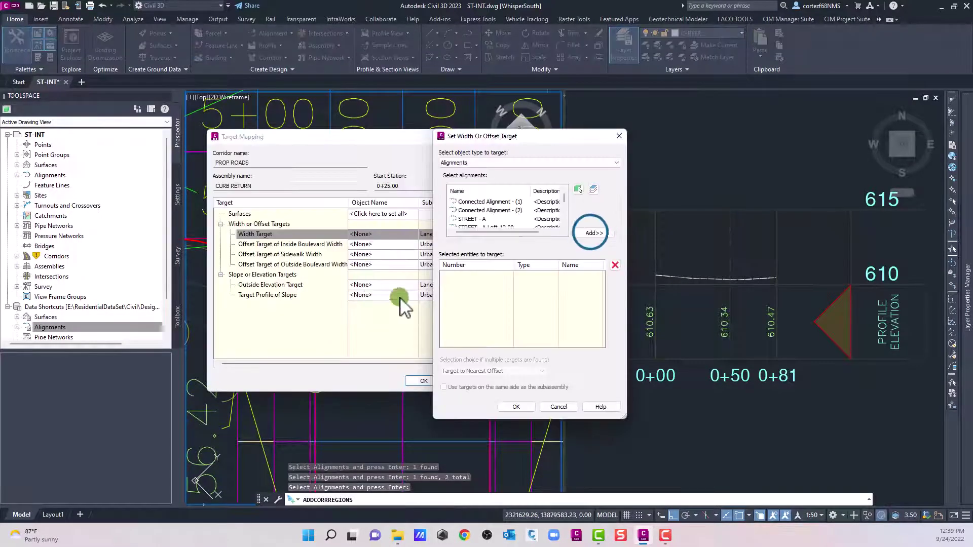
click(590, 233)
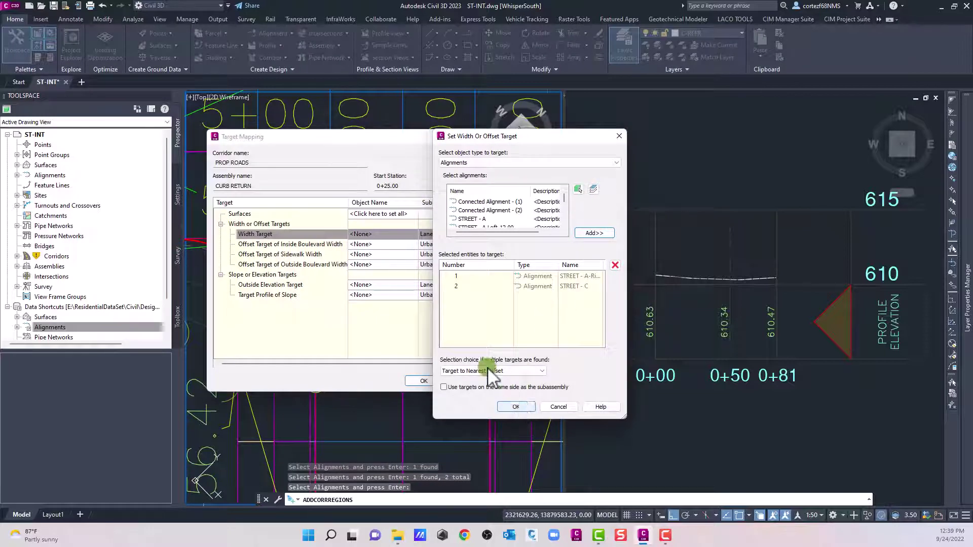
click(512, 407)
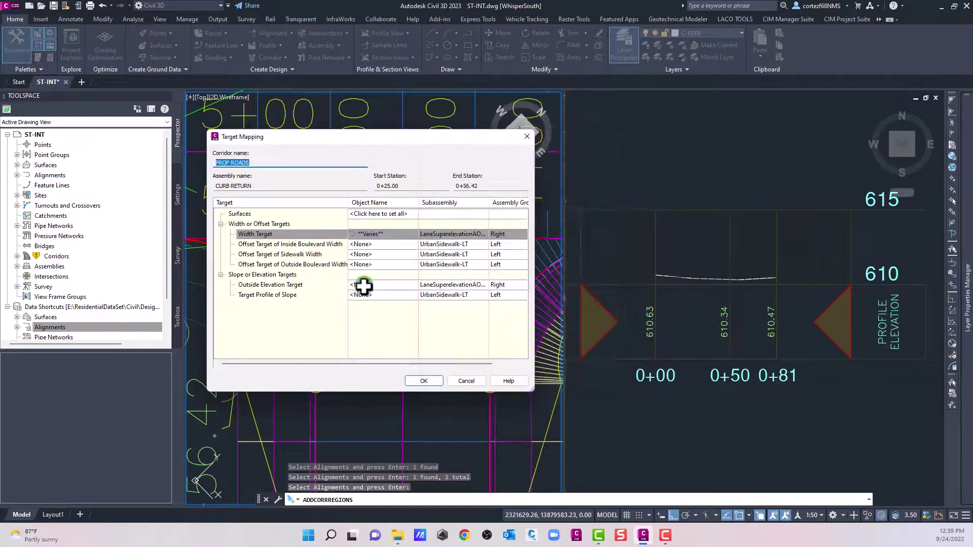
Step: Add STREET - C's profile STREET - C-TC-LT (2) as an Outside Elevation Target, choosing its alignment from the drawing
click(363, 285)
click(456, 214)
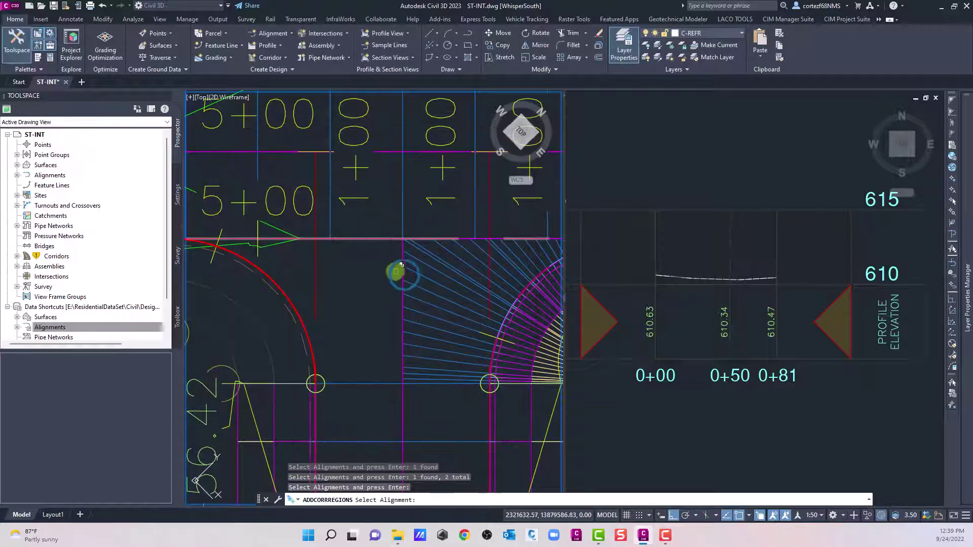
click(404, 275)
click(438, 313)
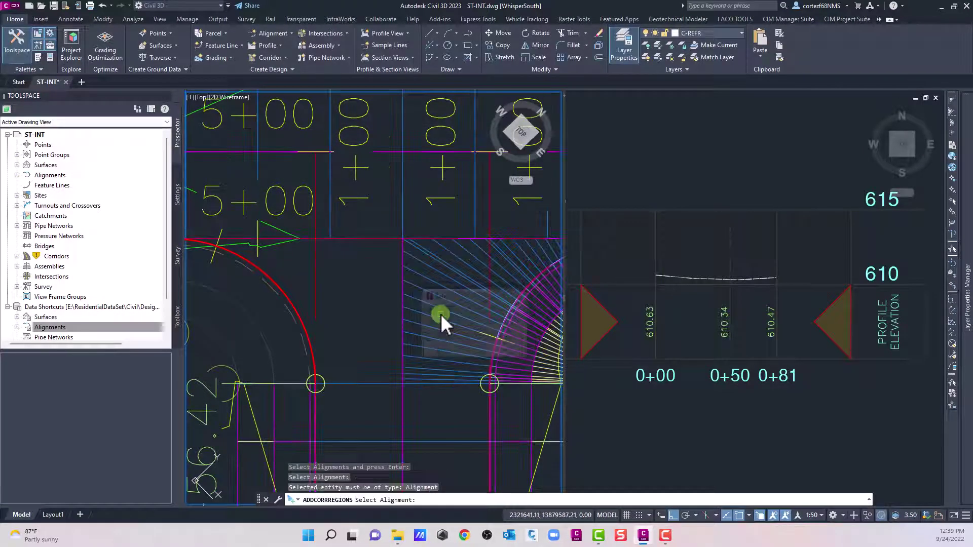
click(405, 275)
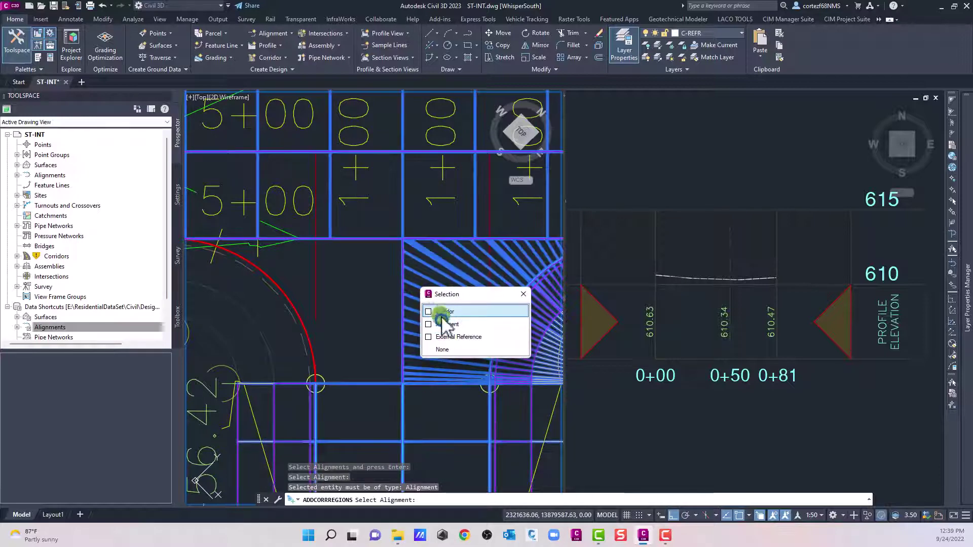
click(444, 321)
click(349, 248)
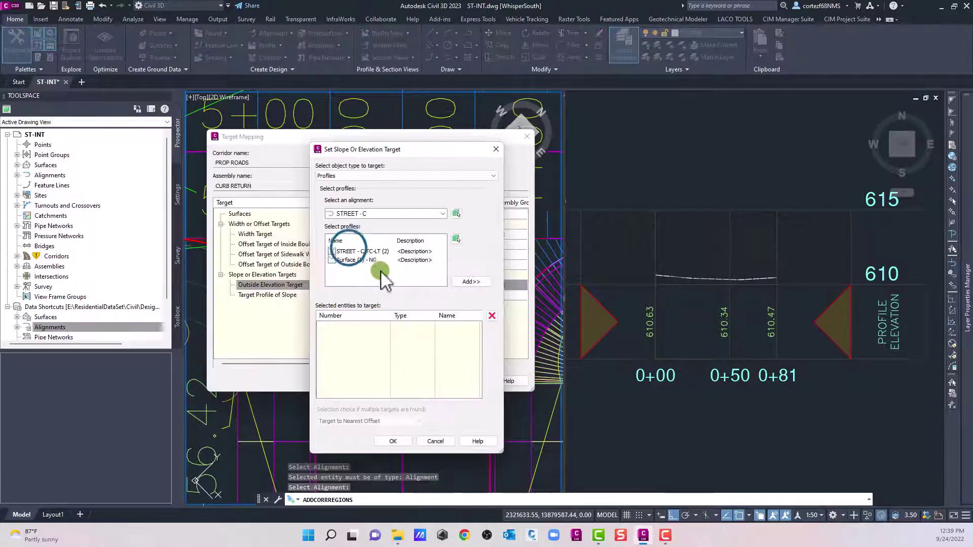
click(472, 281)
Step: Add profile STREET - A-Right-12.00 - 12.000 as the second elevation target, accept the target mapping and finish adding regions
click(456, 213)
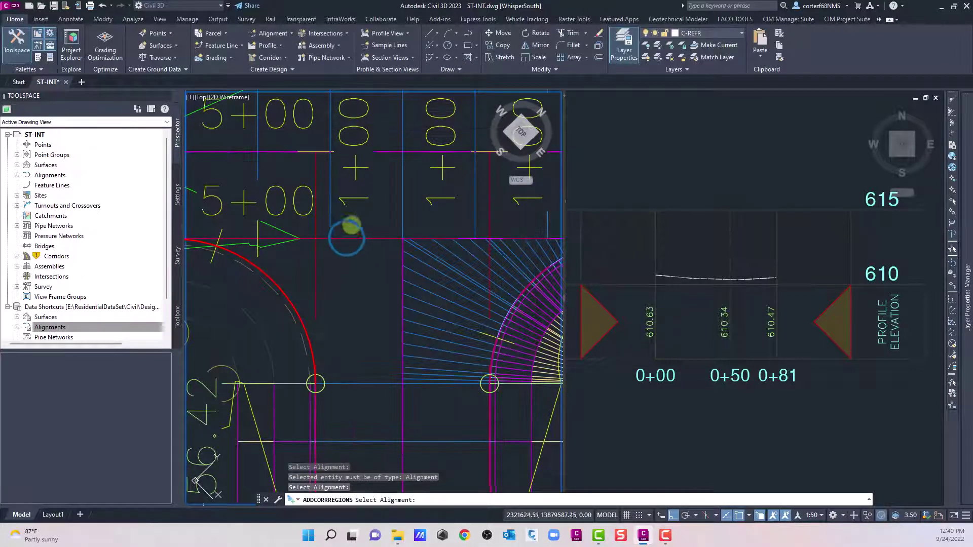
click(347, 238)
click(390, 275)
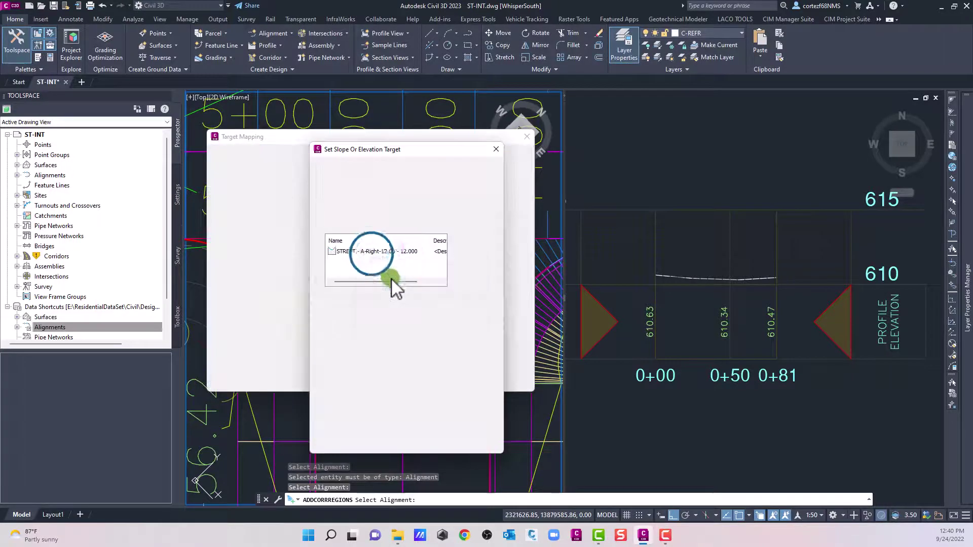
click(373, 257)
click(468, 282)
click(394, 441)
click(421, 382)
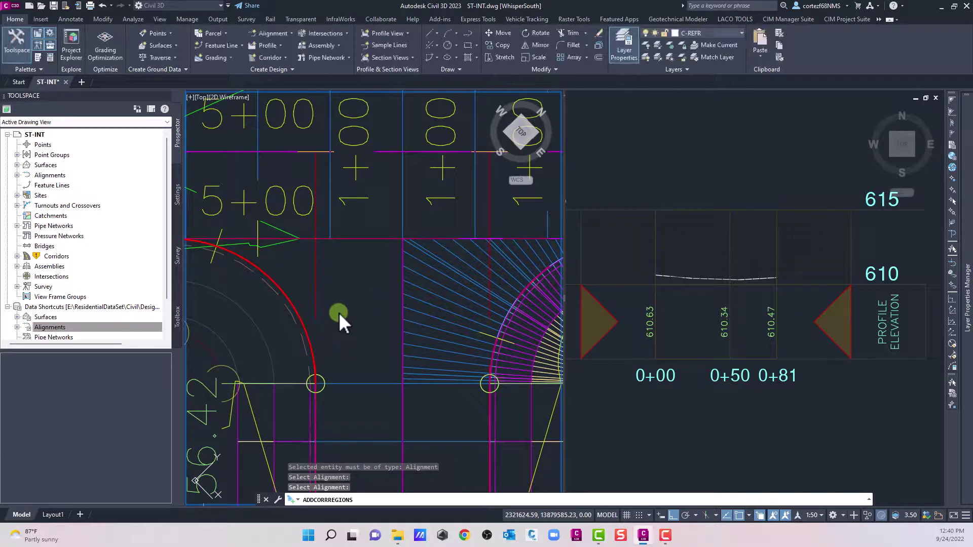
key(Escape)
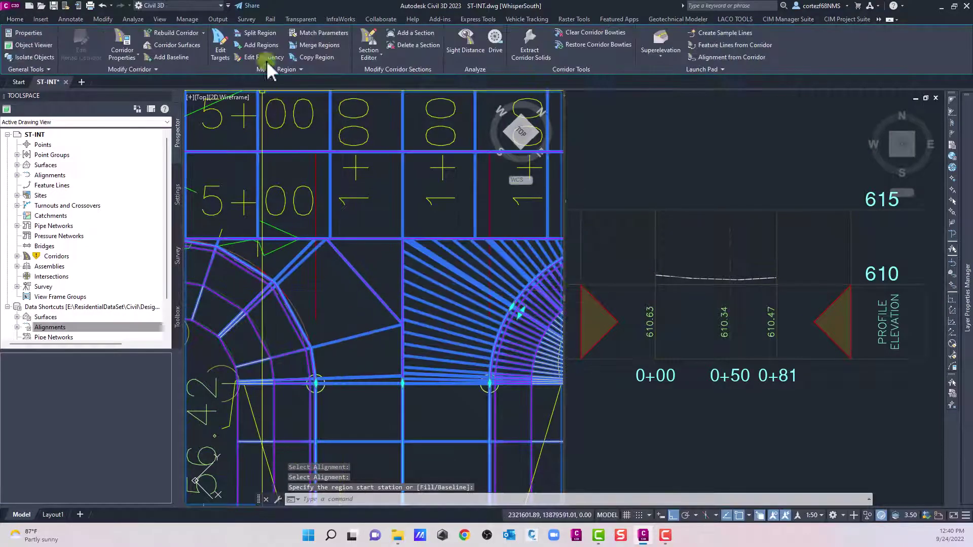
Step: Set the new curb-return region's assembly frequency along curves to a 1' increment
click(272, 60)
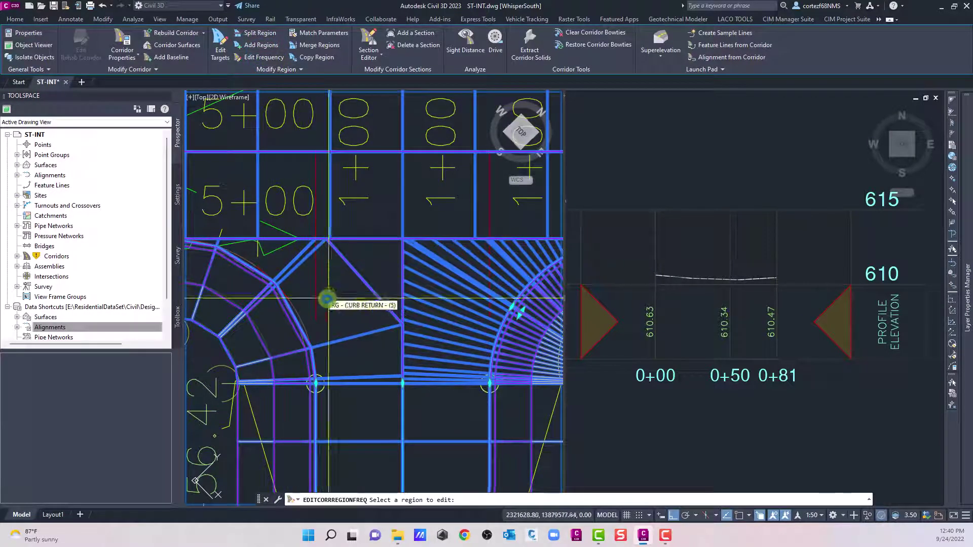
click(330, 277)
click(394, 235)
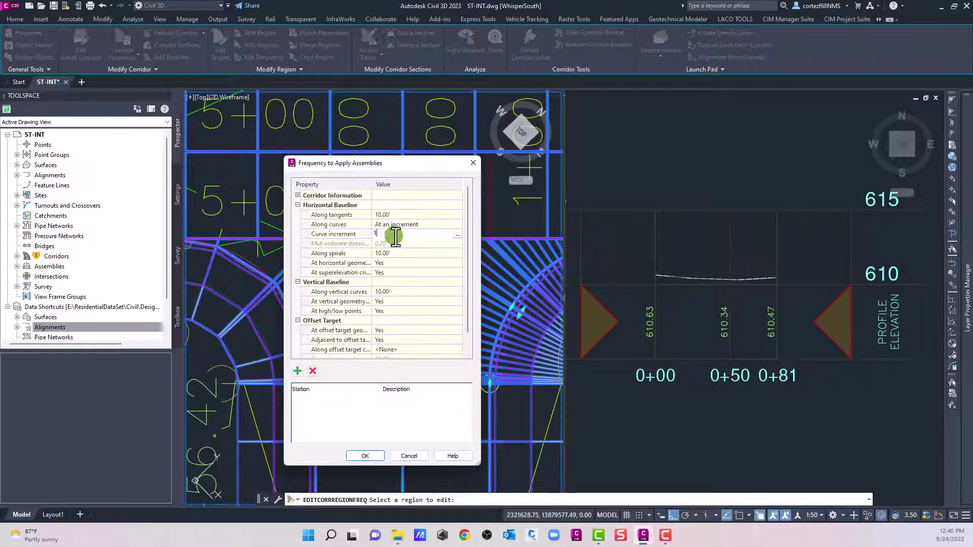
click(365, 455)
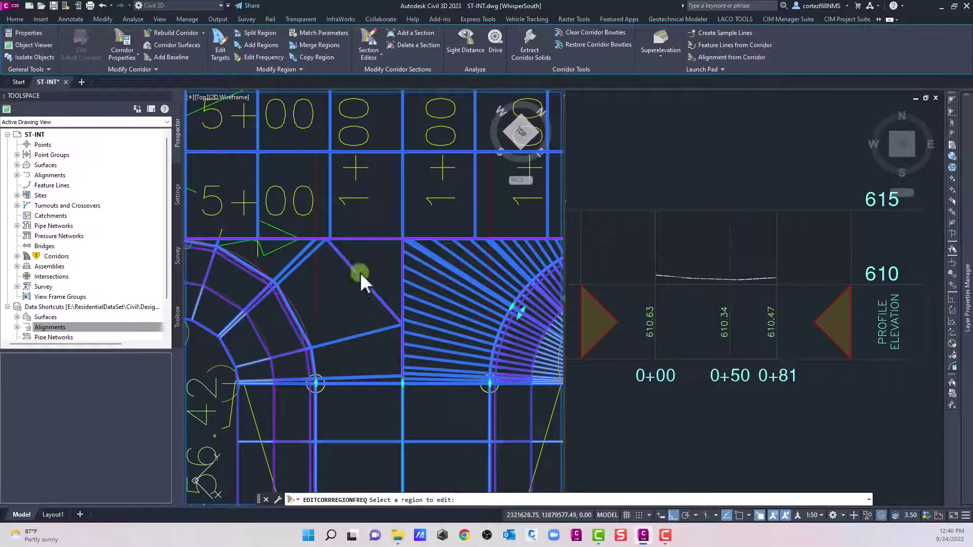
Step: Split the new curb-return region where the STREET - C centerline meets STREET - A's edge of pavement, and end the command
click(261, 34)
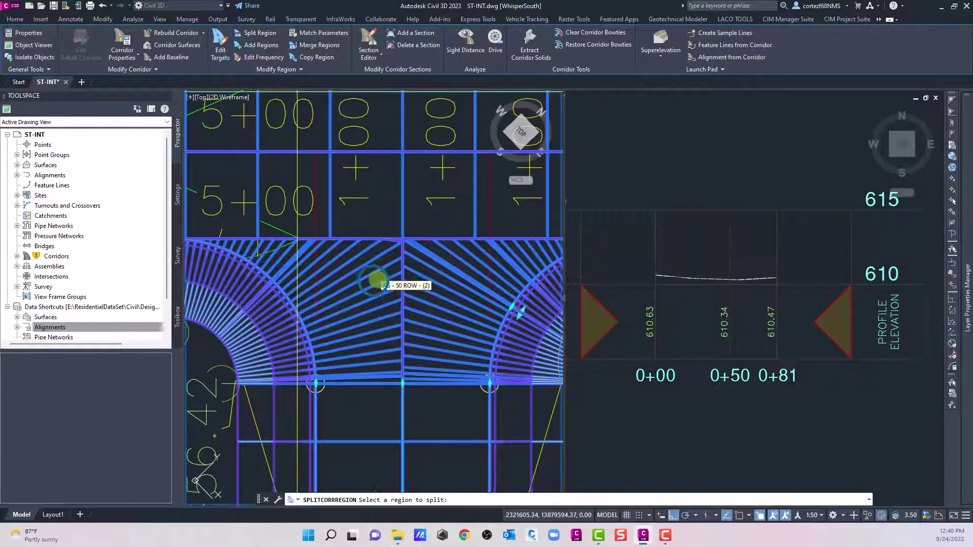
click(374, 280)
scroll(404, 252, up, 5)
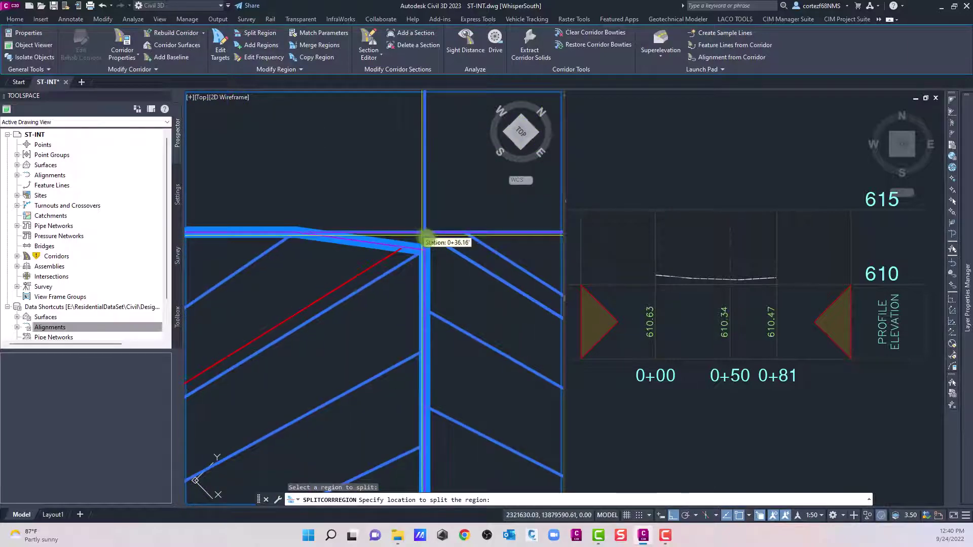
click(420, 239)
key(Return)
scroll(386, 271, down, 3)
scroll(380, 278, down, 4)
key(Escape)
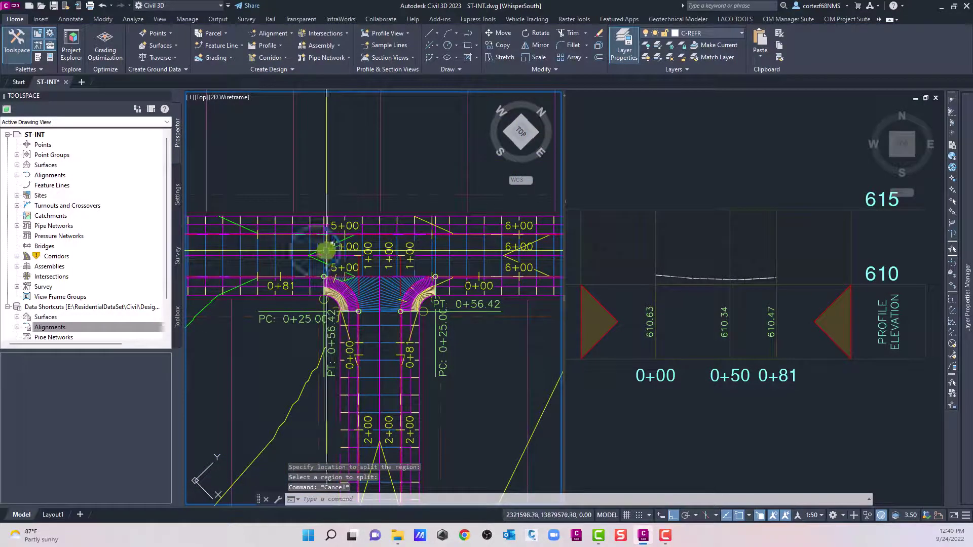
Step: Open the corridor surface in Object Viewer and orbit to examine the intersection area in 3D
click(313, 250)
right_click(324, 261)
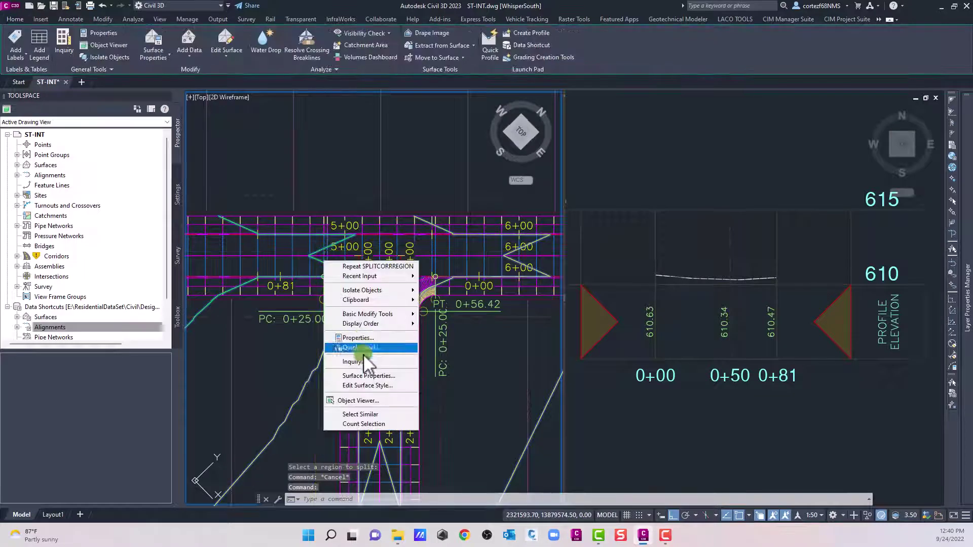
click(361, 401)
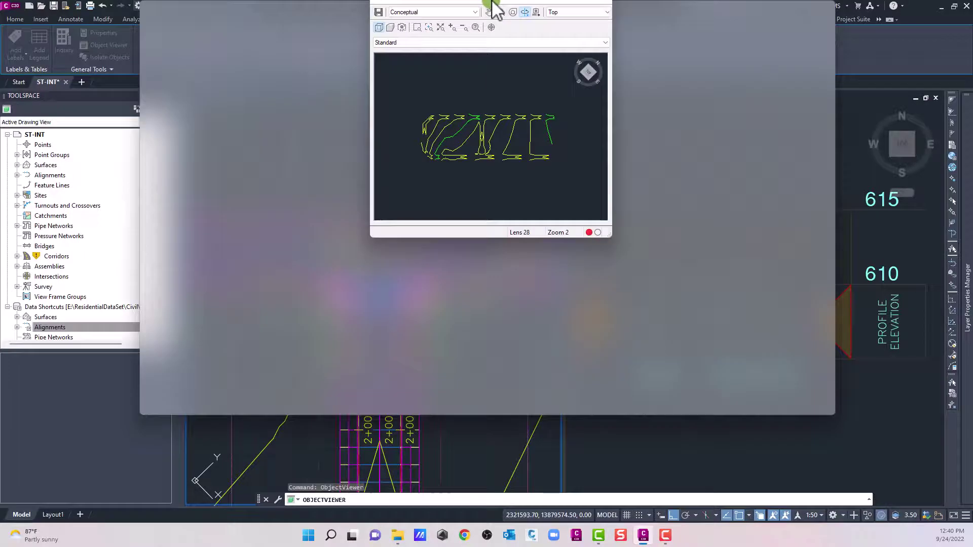
double_click(460, 8)
drag(456, 306, 566, 252)
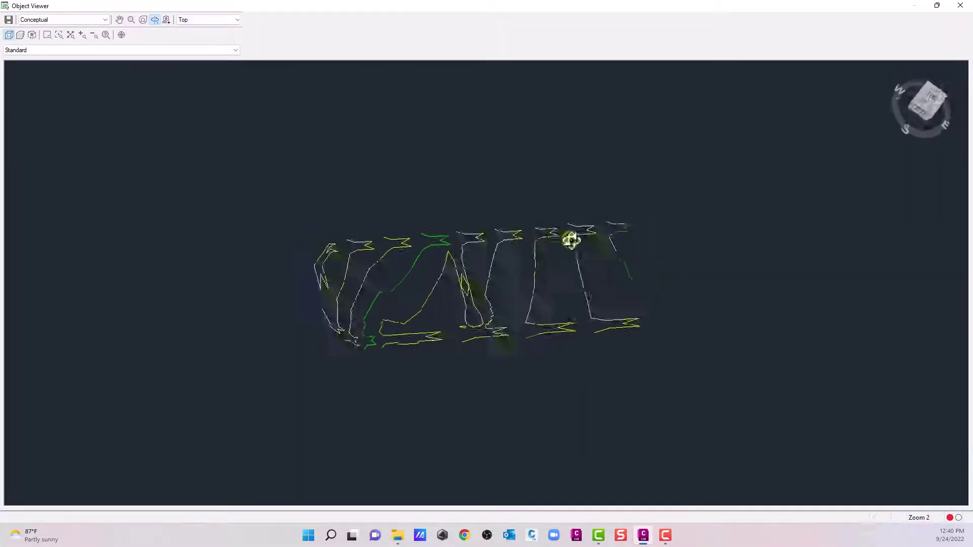
mouse_move(313, 260)
mouse_down()
mouse_move(415, 350)
mouse_move(504, 396)
mouse_up()
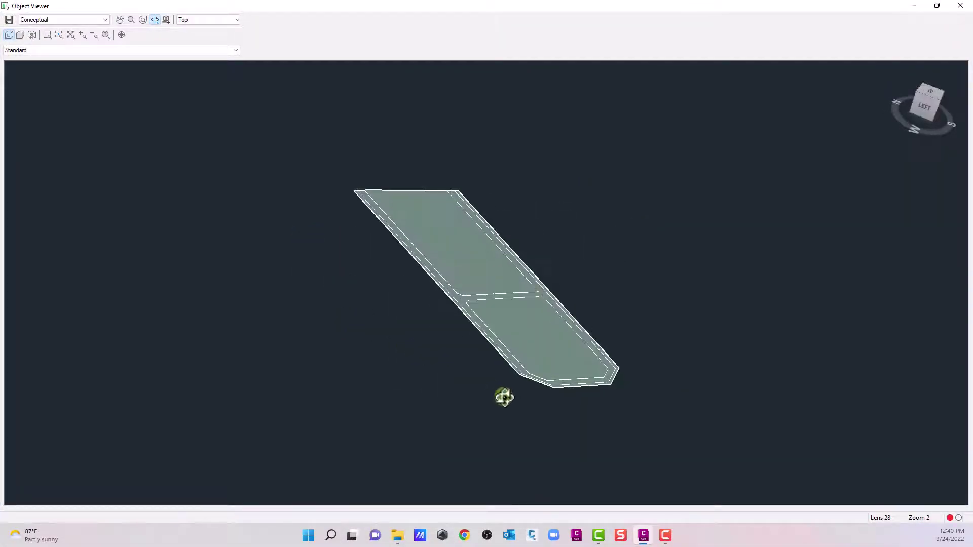
scroll(487, 310, up, 5)
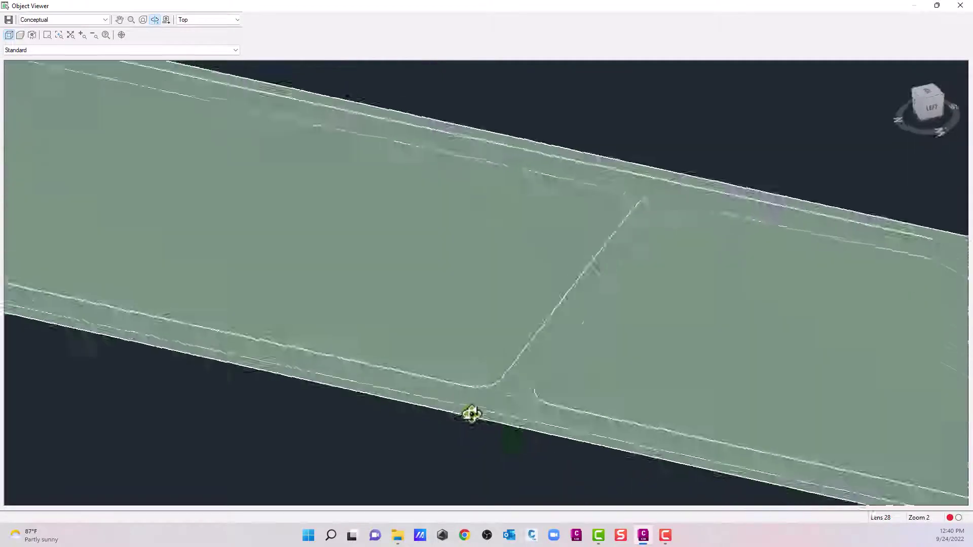
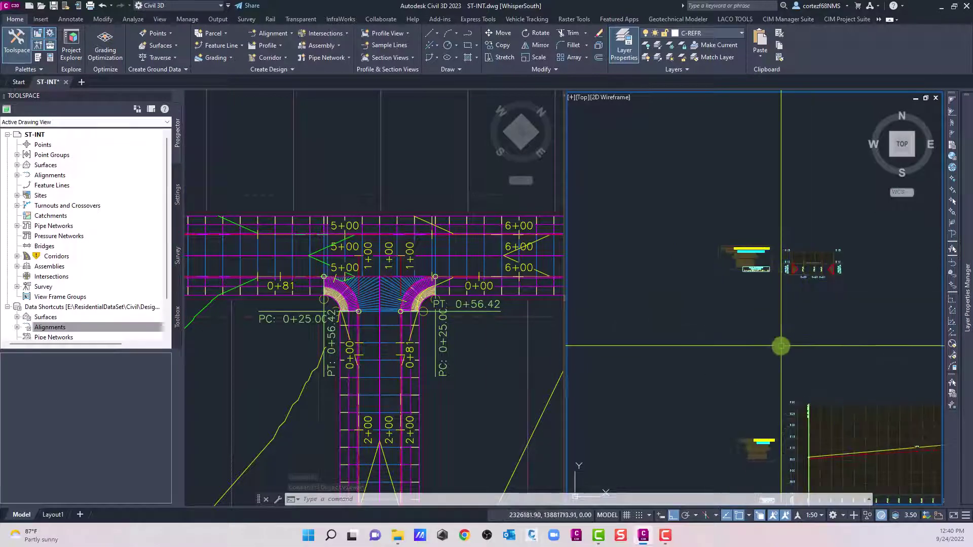
Step: Select the STREET - A-TC-LT (1) profile in the STREET A profile view
scroll(750, 314, down, 6)
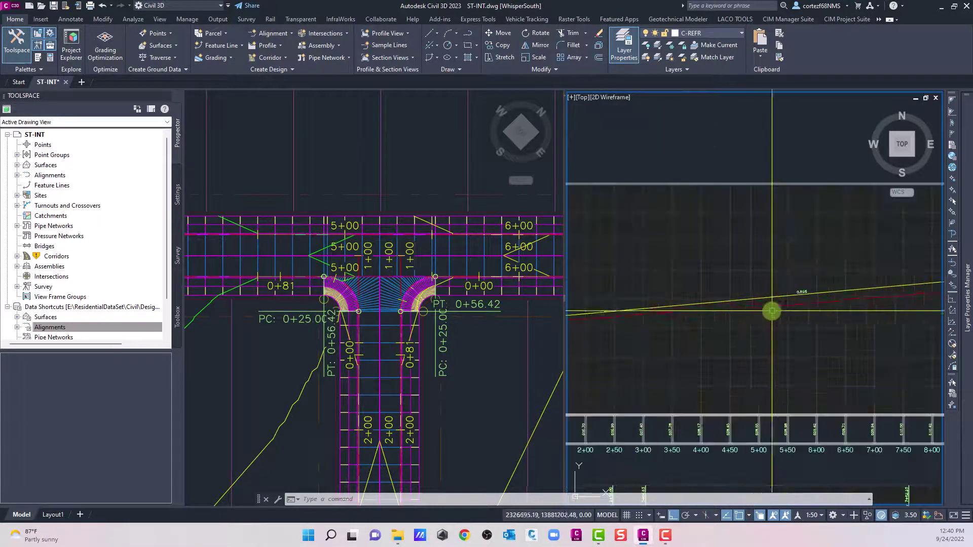
scroll(723, 214, up, 5)
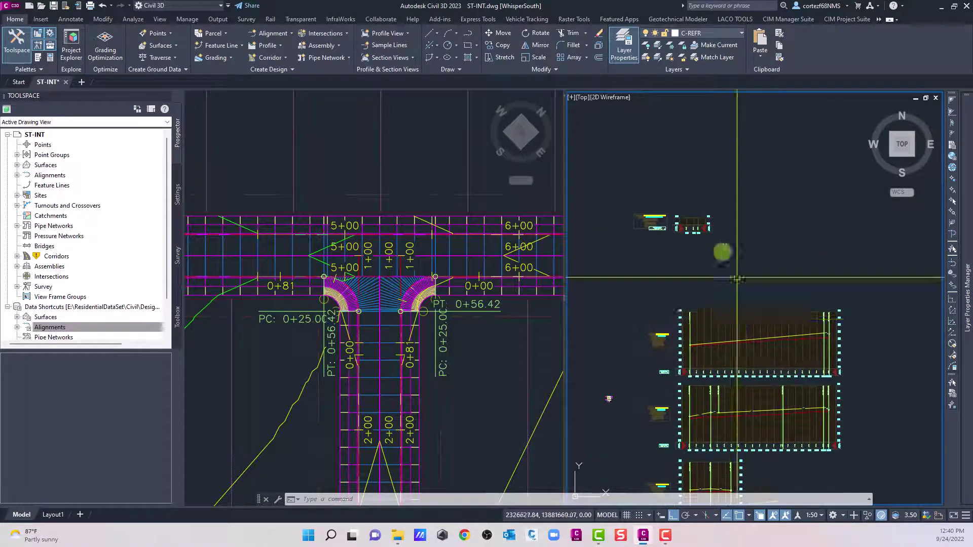
middle_drag(674, 311, 757, 266)
click(861, 469)
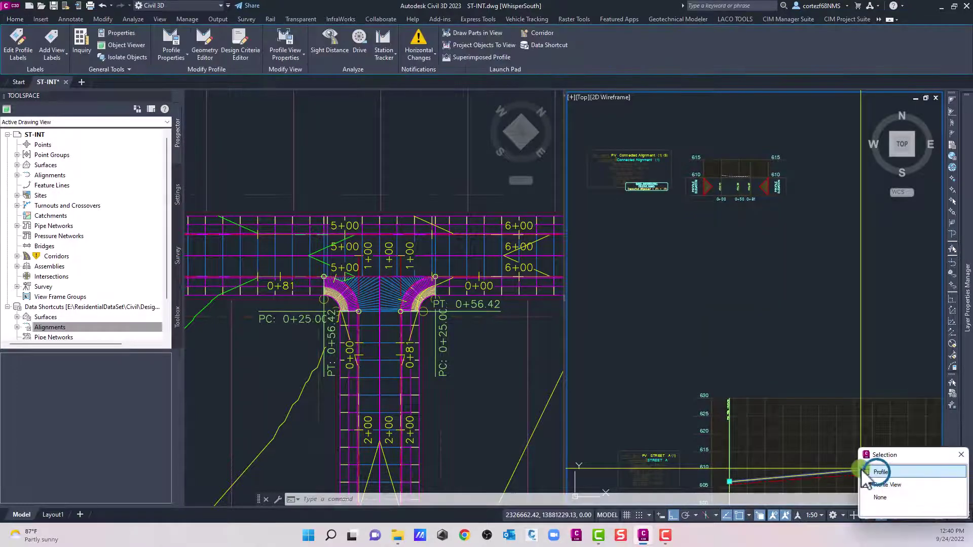
click(876, 472)
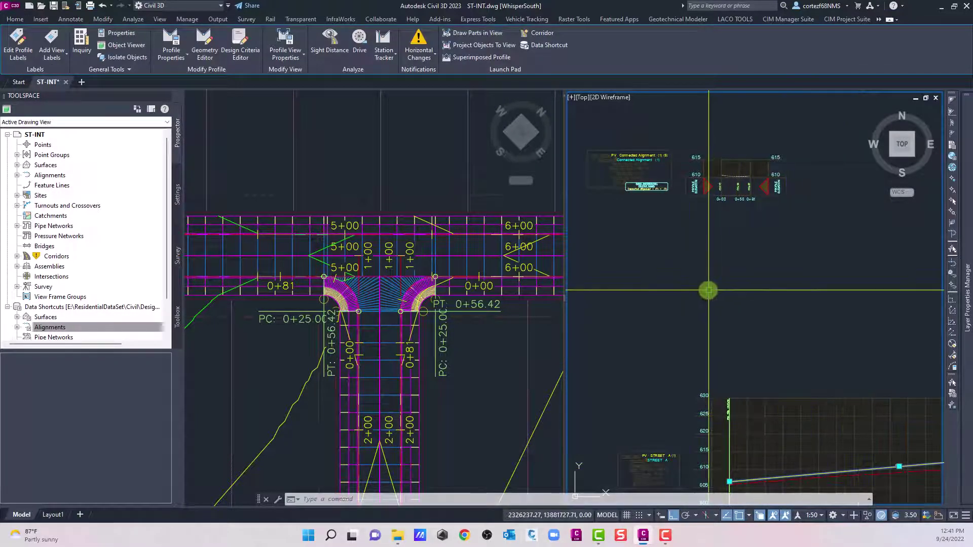
scroll(734, 173, up, 4)
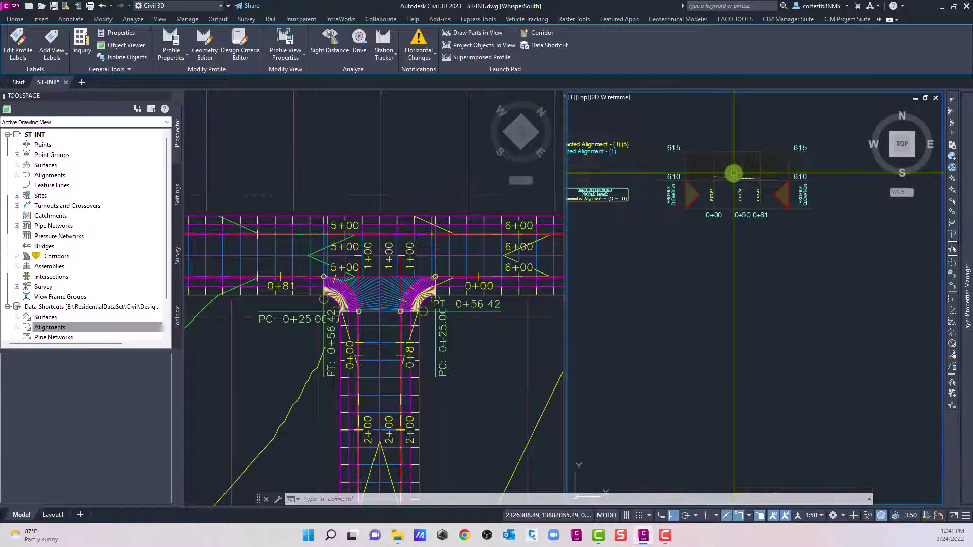
click(242, 57)
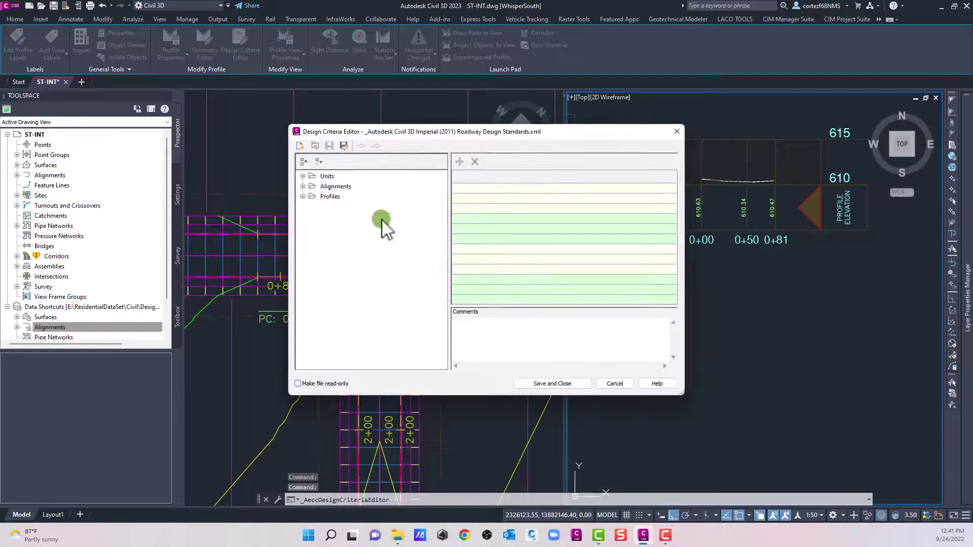
click(612, 384)
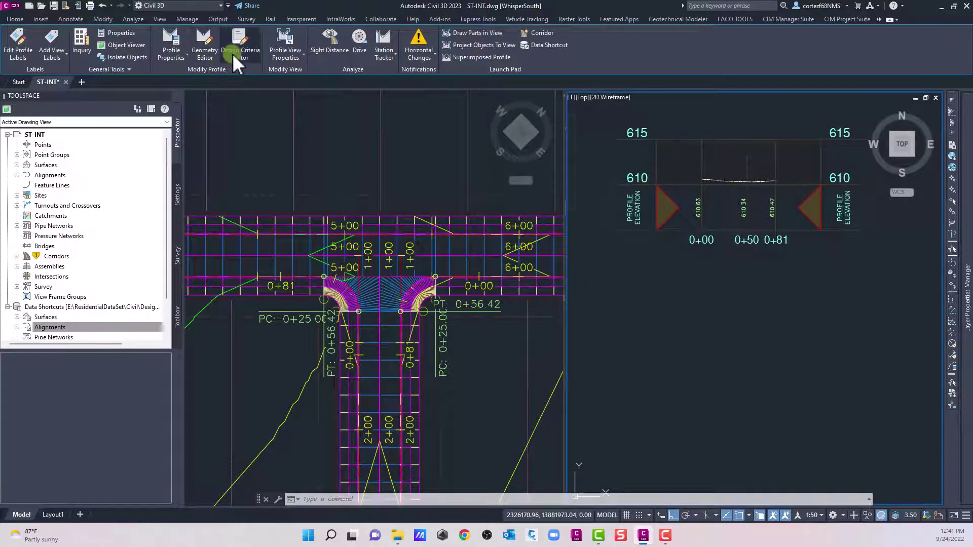
Step: Open the geometry editor for profile STREET - A-TC-LT (1) and display its profile entities grid
scroll(647, 375, down, 3)
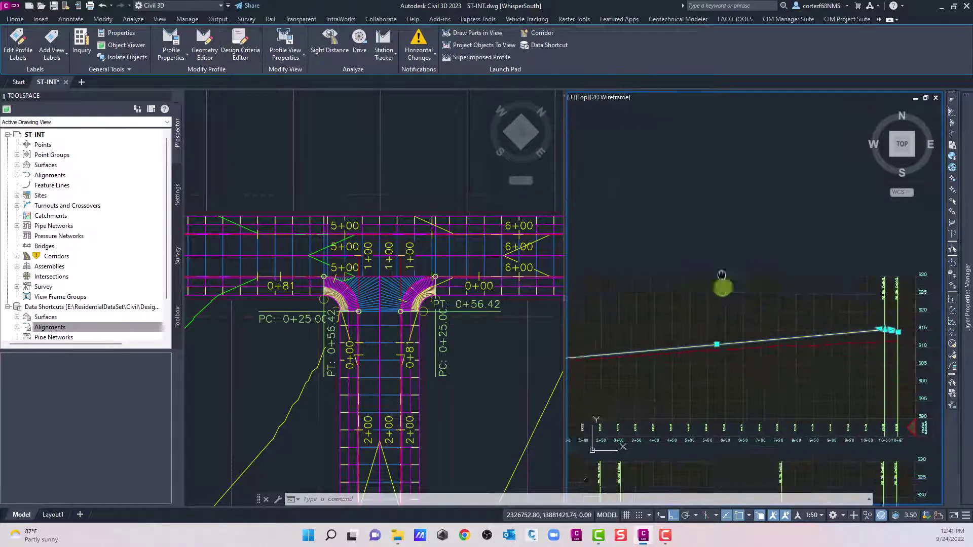
click(691, 328)
right_click(754, 327)
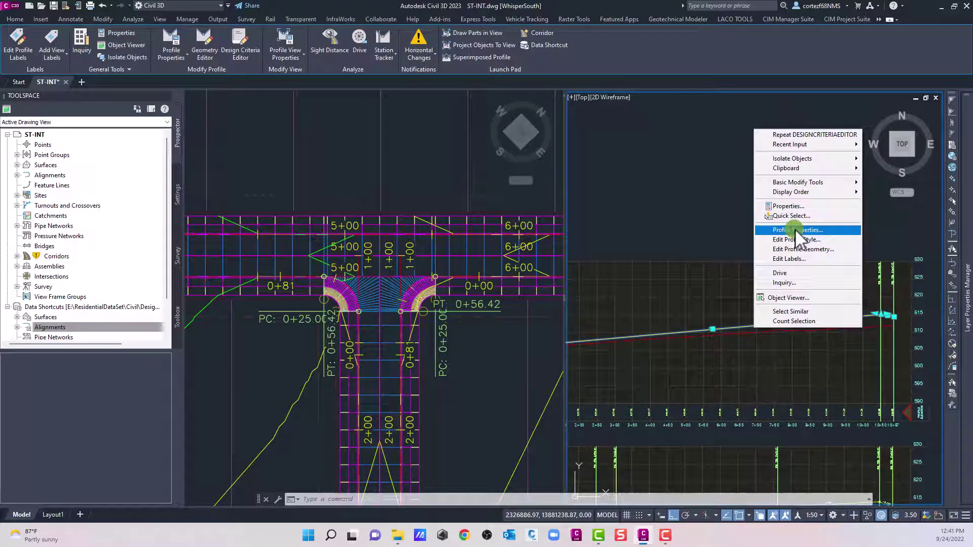
click(659, 203)
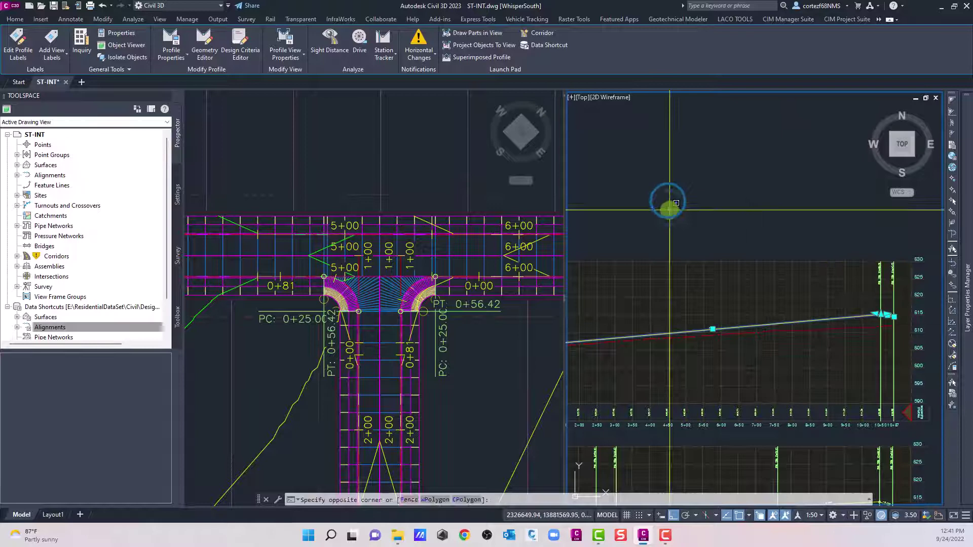
click(637, 196)
click(212, 43)
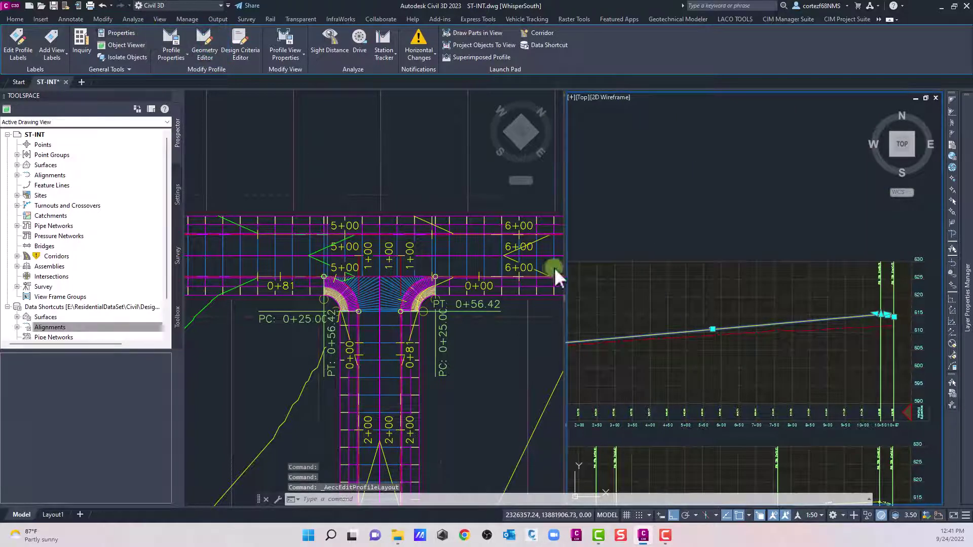
drag(295, 211, 662, 195)
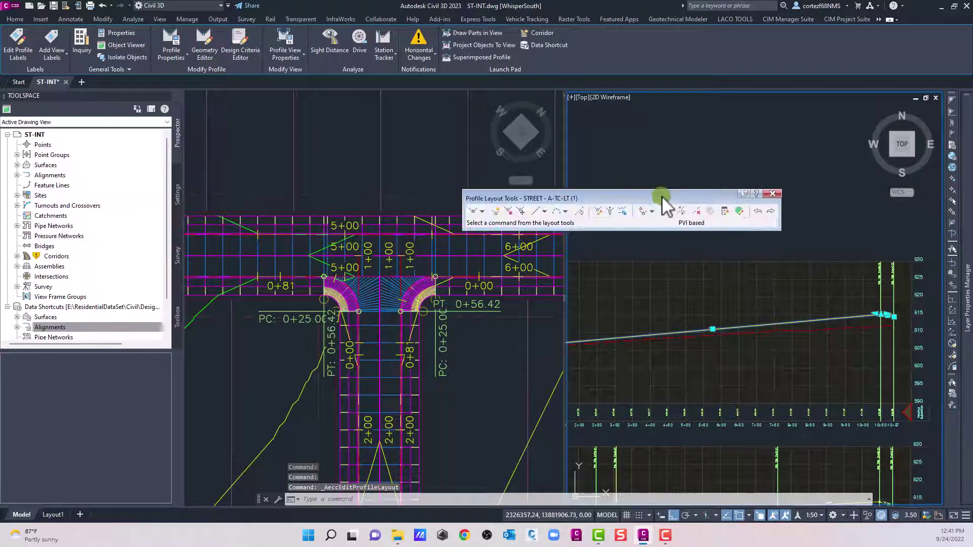
click(728, 212)
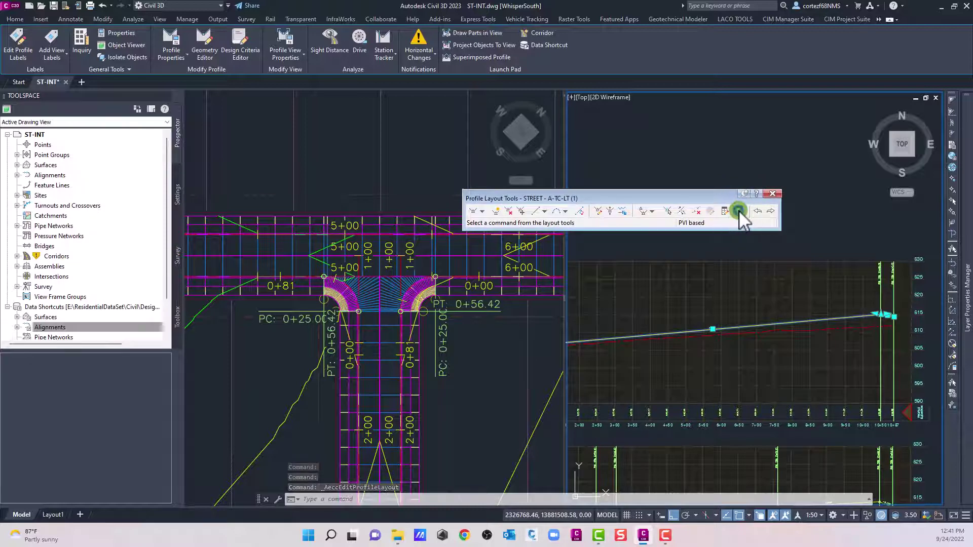
click(738, 210)
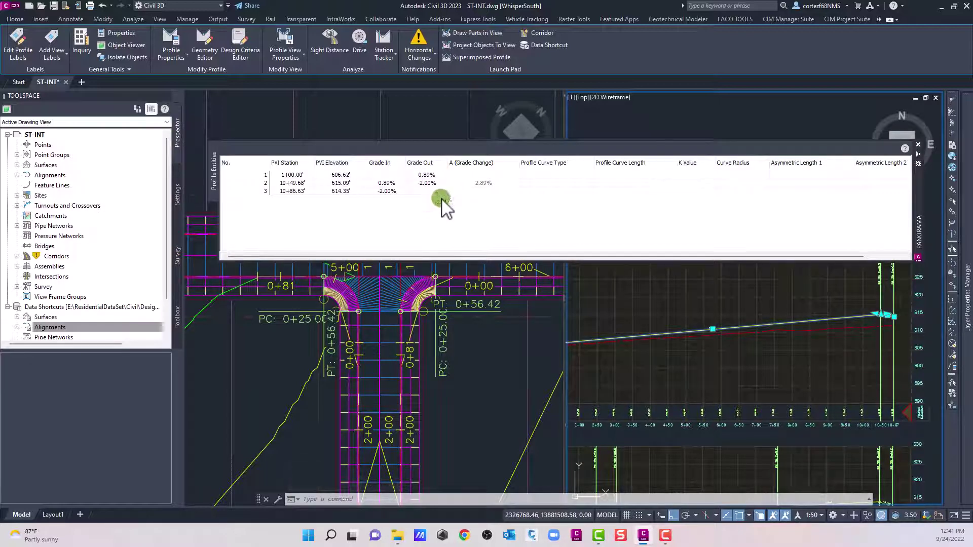
Step: Set the Grade Out of the first PVI, at station 1+00.00, to 5%
click(423, 182)
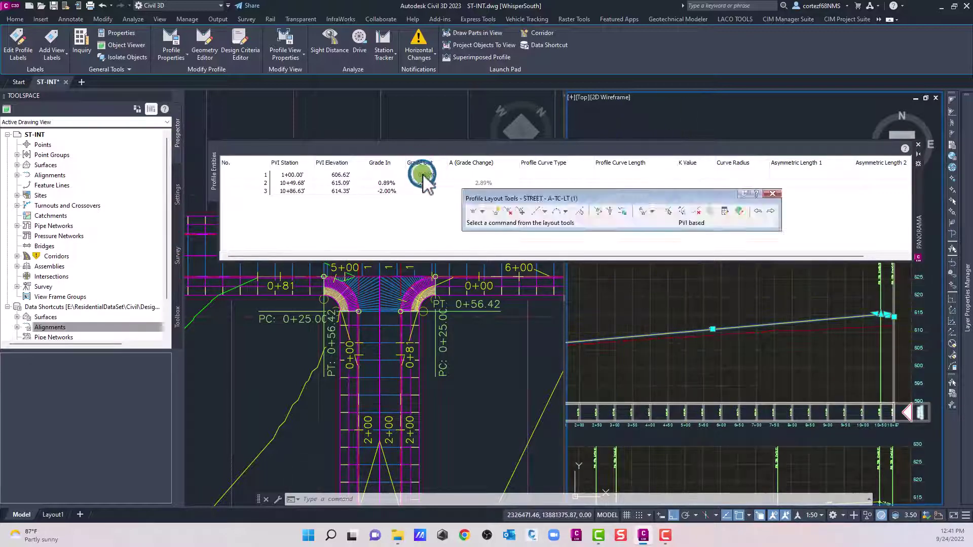
click(424, 174)
click(424, 174)
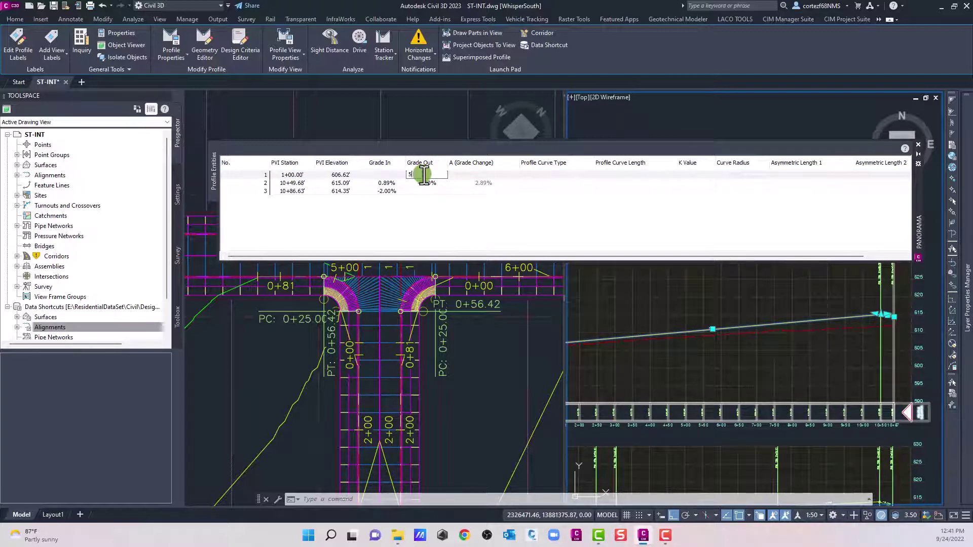
text(5)
key(Return)
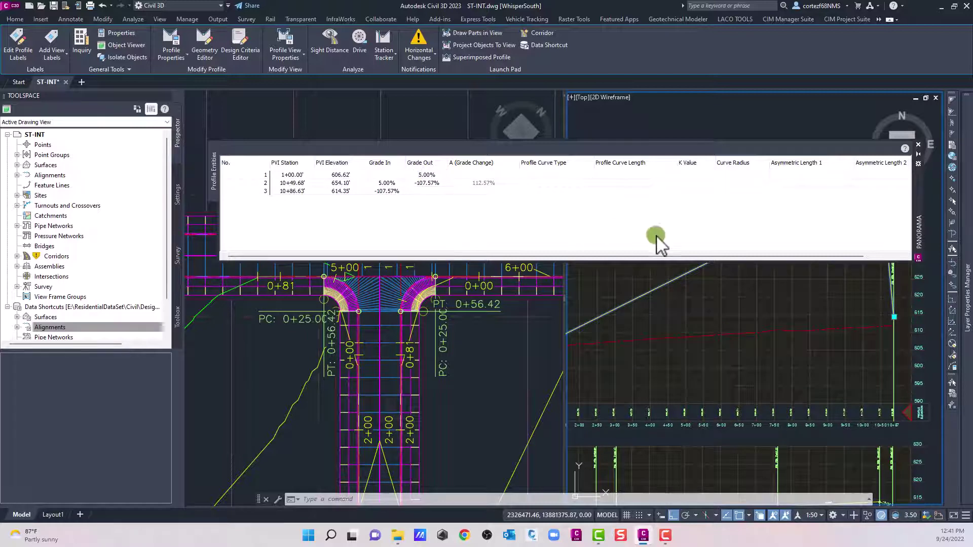
Step: Set the first PVI's Grade Out to 2% and close the profile entities grid and layout tools
click(423, 175)
text(2)
key(Return)
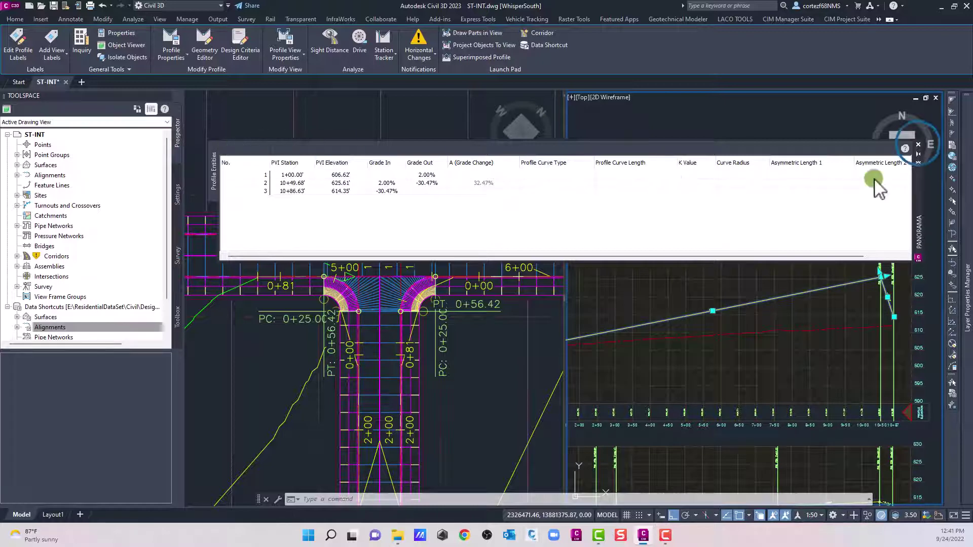
click(917, 144)
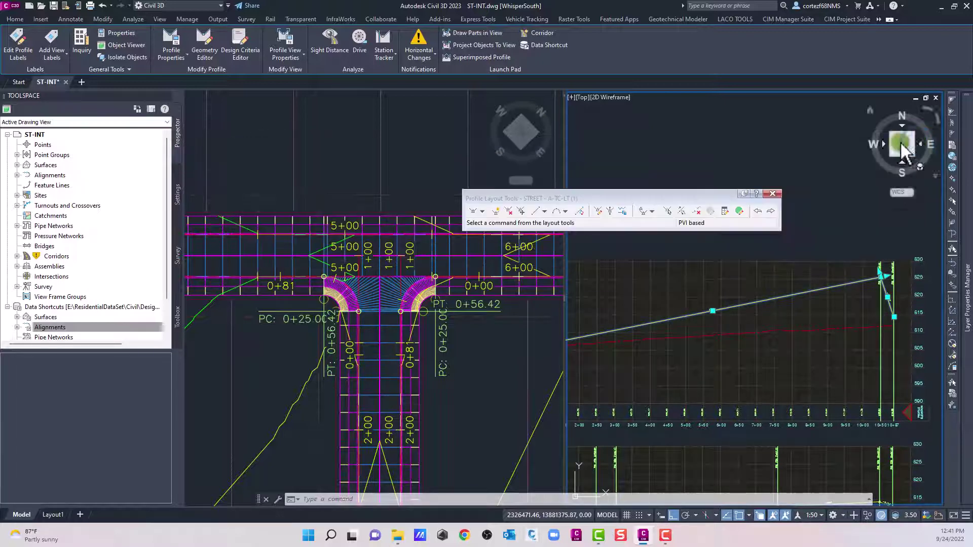
click(771, 195)
Step: Check the curb-return profile view against the edited STREET - A profile and rebuild the corridor
scroll(676, 226, down, 5)
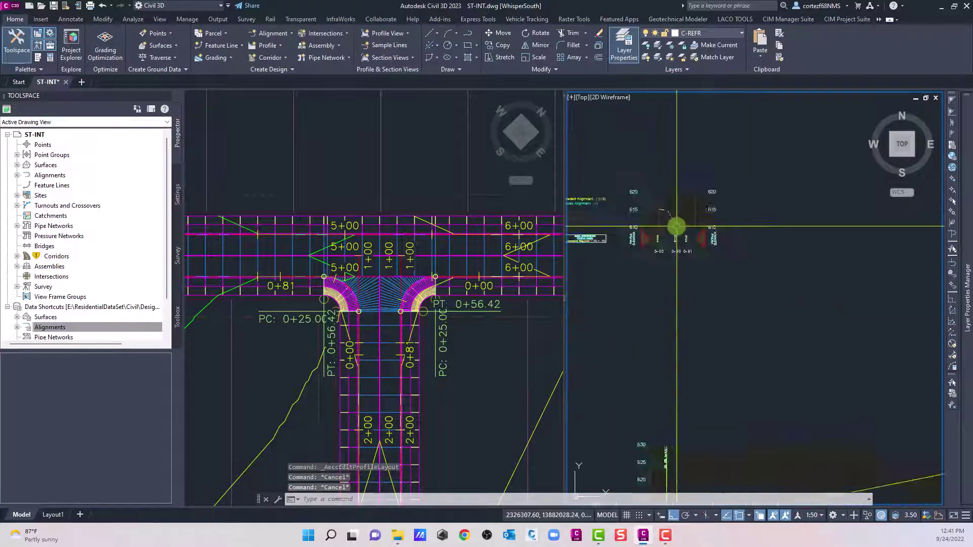
scroll(676, 227, up, 5)
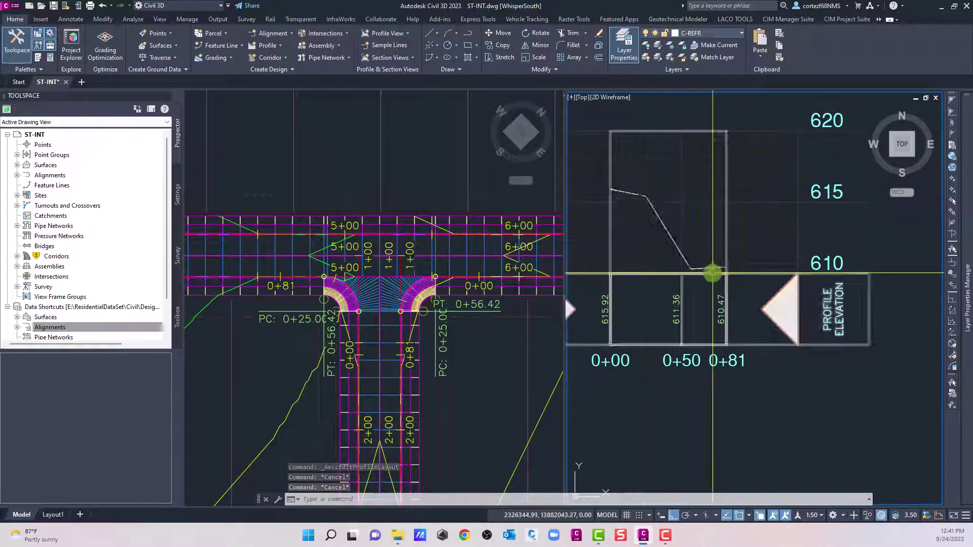
click(411, 181)
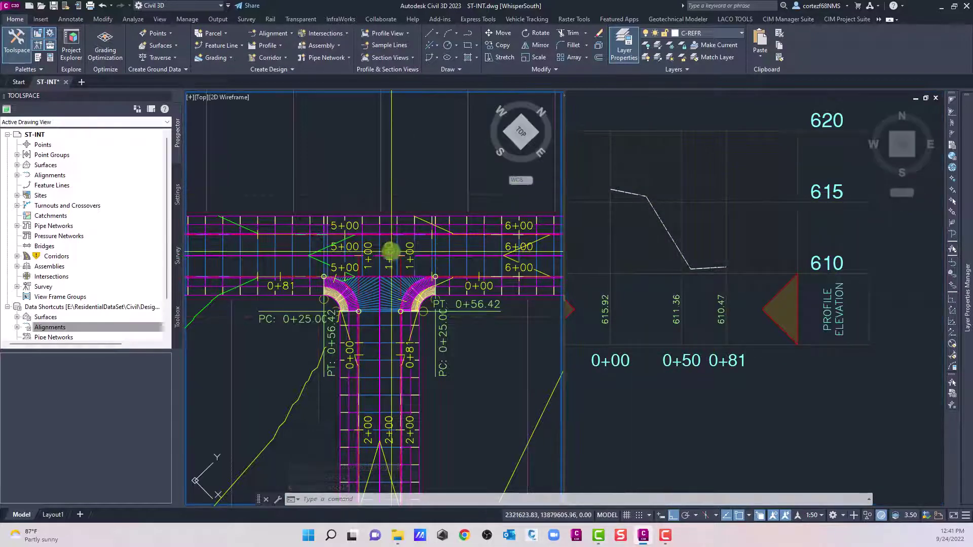
scroll(389, 249, up, 3)
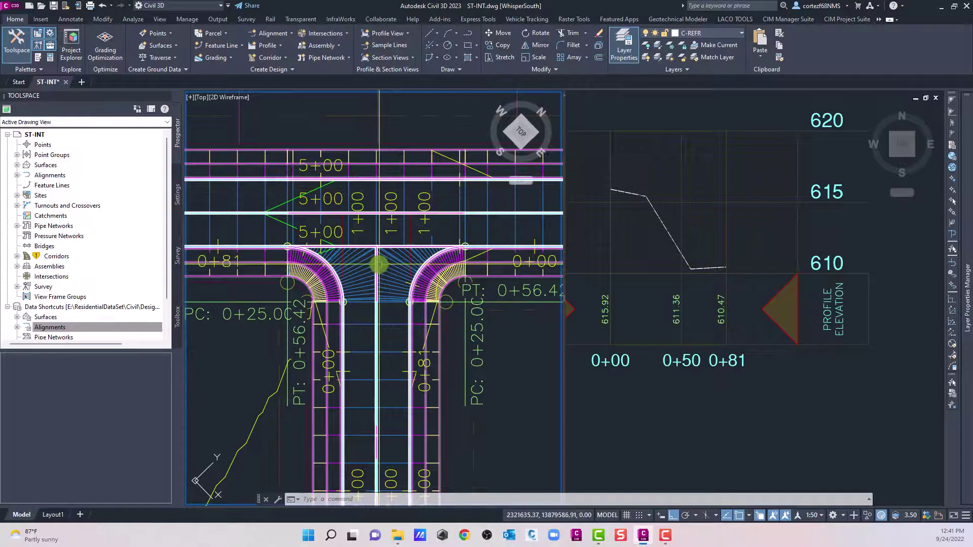
click(388, 262)
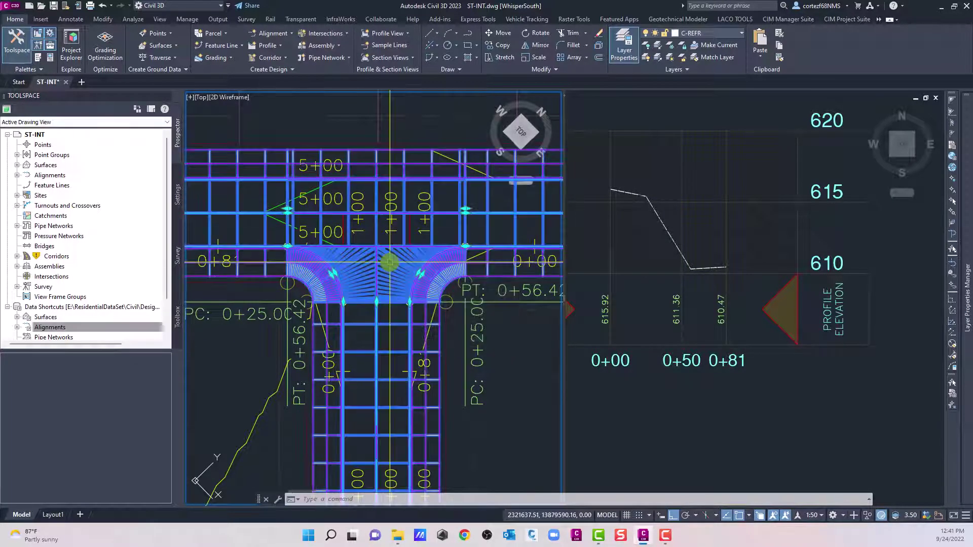
right_click(389, 263)
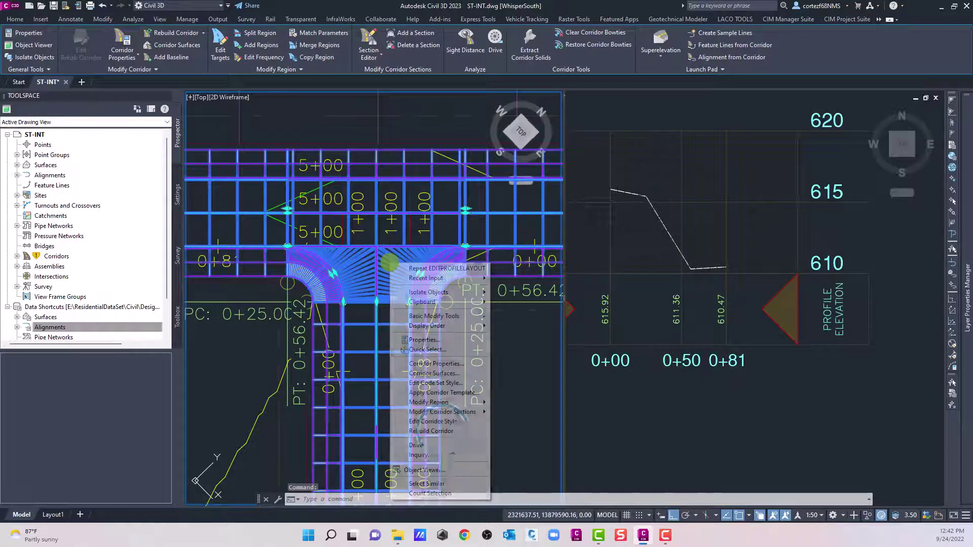
click(443, 431)
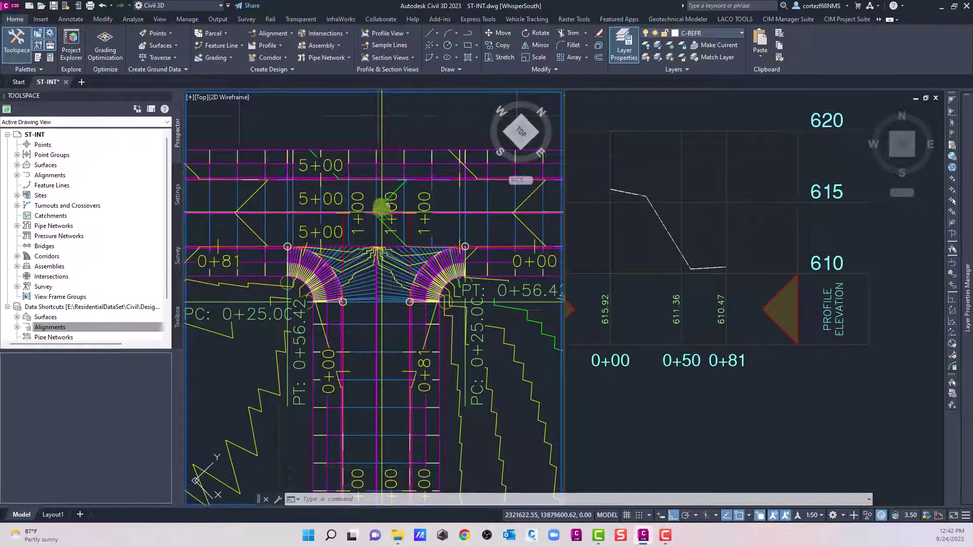
Step: Reopen the geometry editor for profile STREET - A-TC-LT (1) and display its profile entities grid
click(636, 255)
click(683, 277)
scroll(634, 277, down, 5)
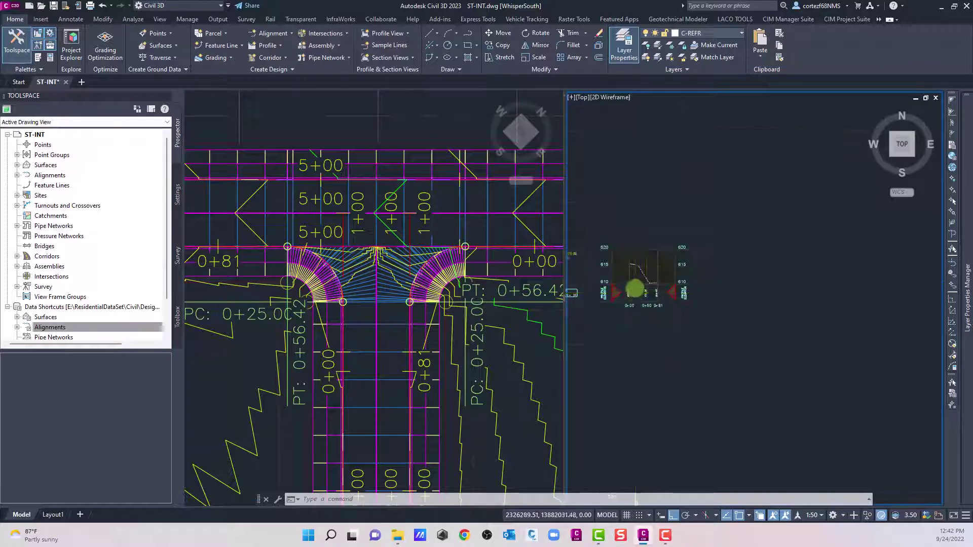
scroll(756, 344, up, 4)
click(755, 344)
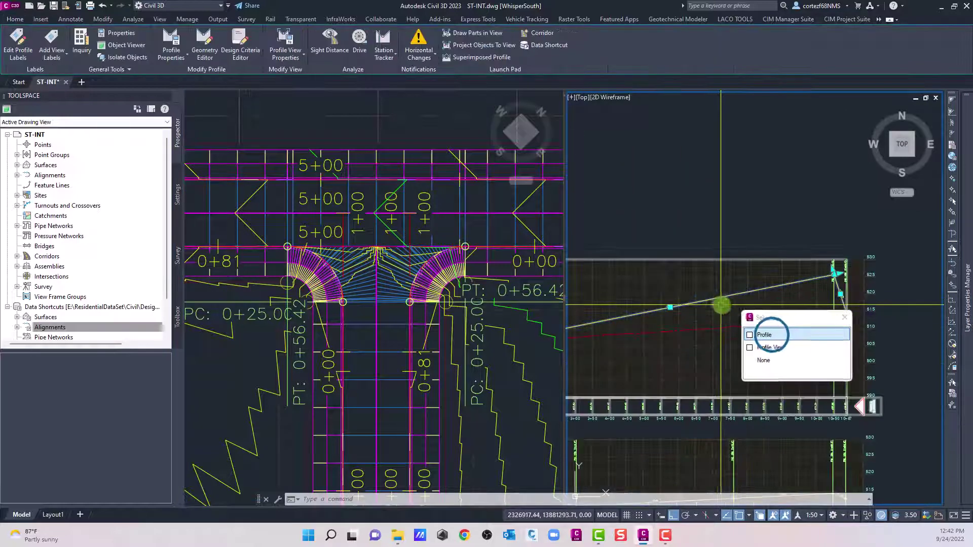
click(774, 337)
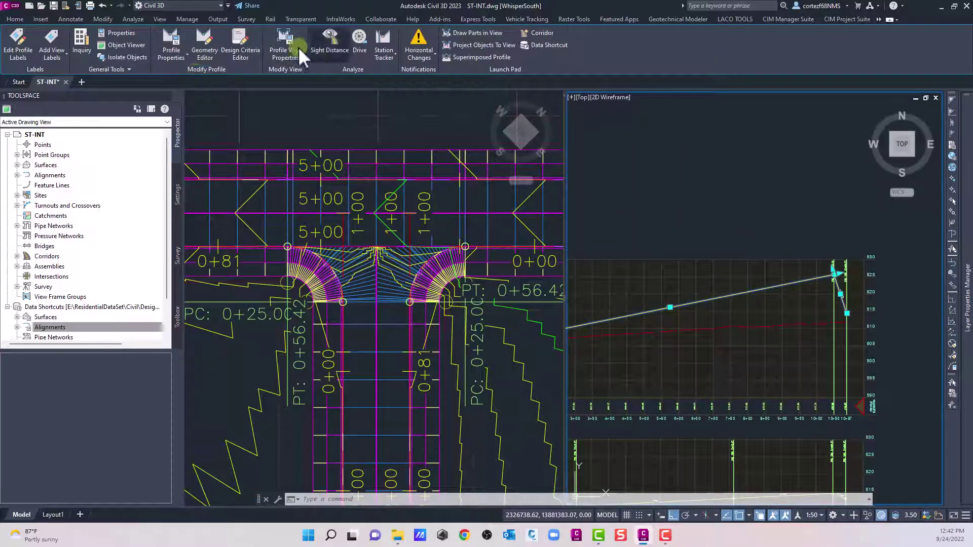
click(203, 44)
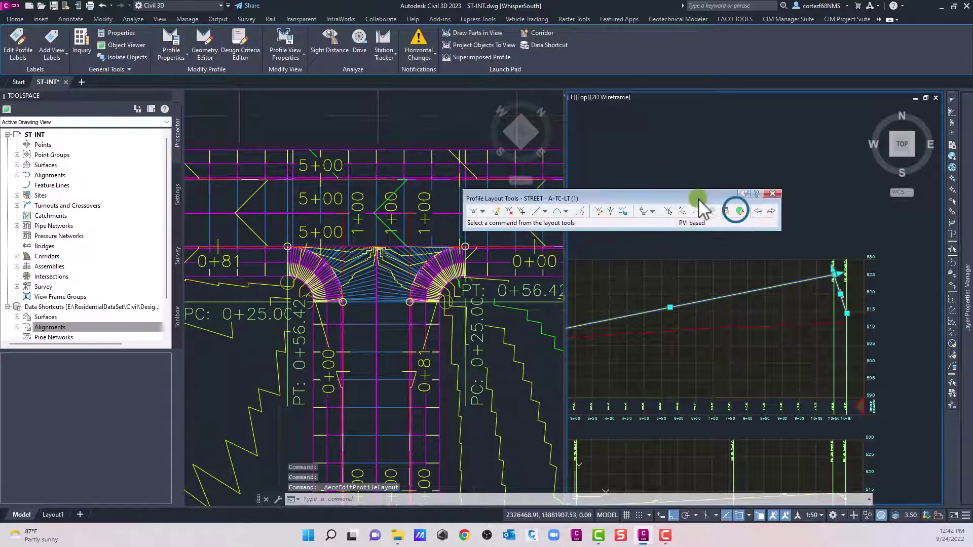
click(735, 210)
Step: Set the Grade Out of the first PVI, at station 1+00.00, to 0.89% and close the grid and layout tools
click(431, 175)
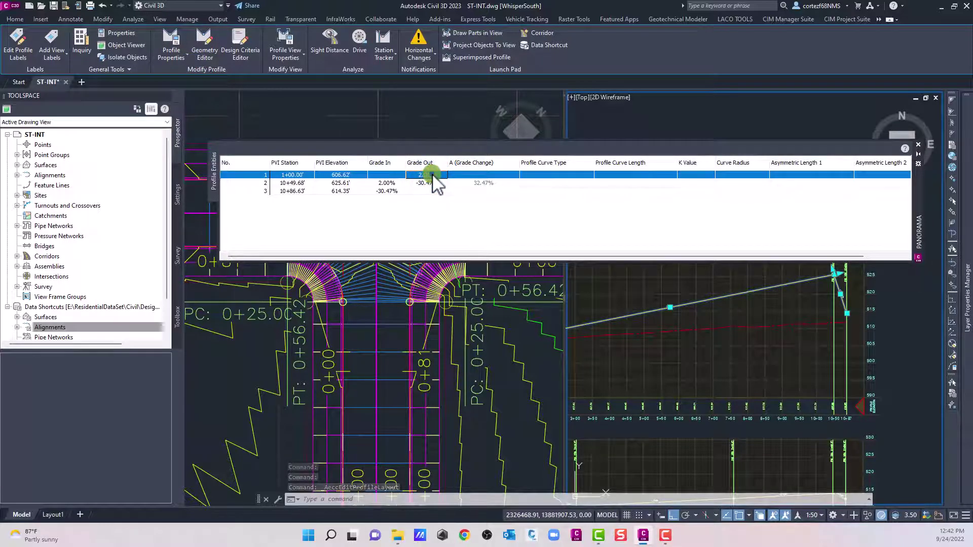
click(436, 176)
text(.89)
click(452, 164)
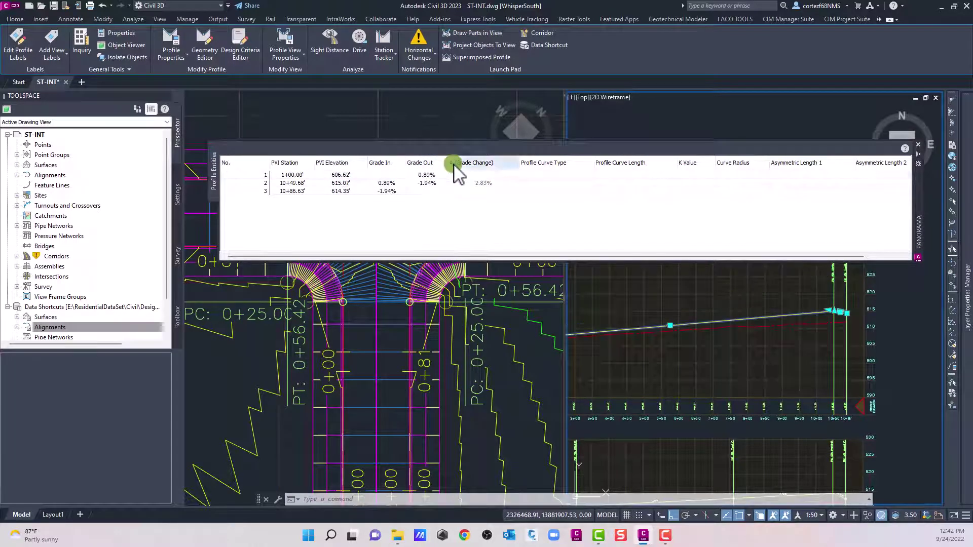
click(919, 146)
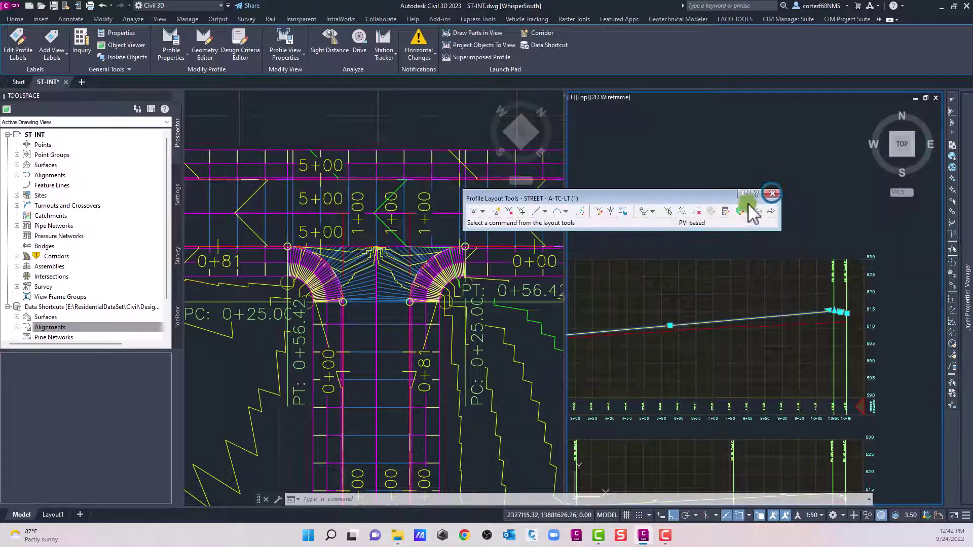
click(772, 193)
Step: Check the Connected Alignment curb-return profile view and rebuild the corridor to pick up the edited profile
scroll(631, 223, down, 6)
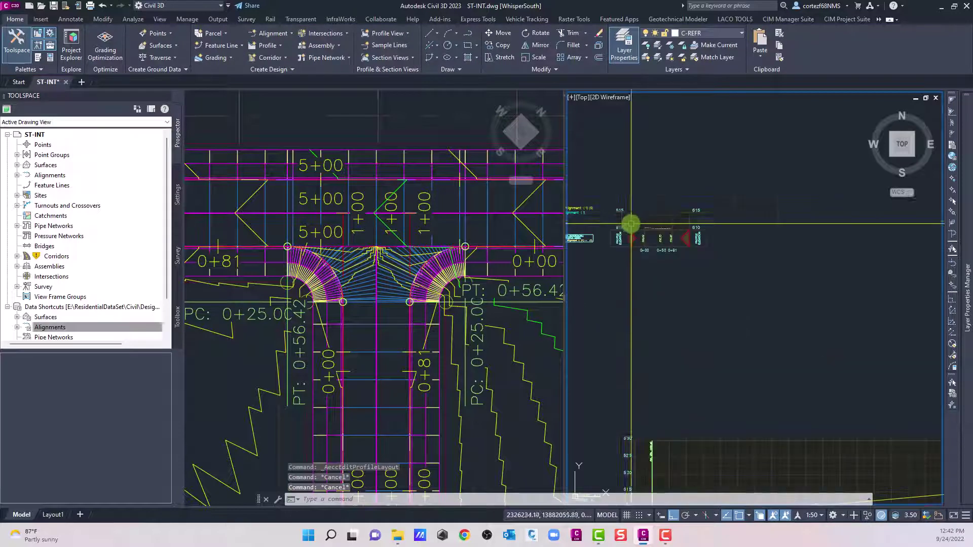
scroll(631, 223, up, 8)
scroll(765, 244, down, 6)
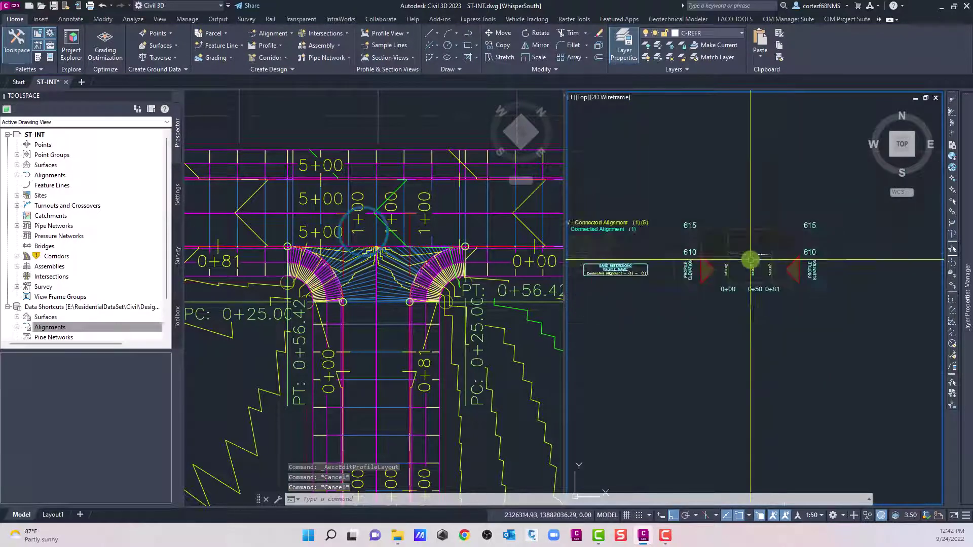
click(378, 233)
click(378, 238)
right_click(378, 237)
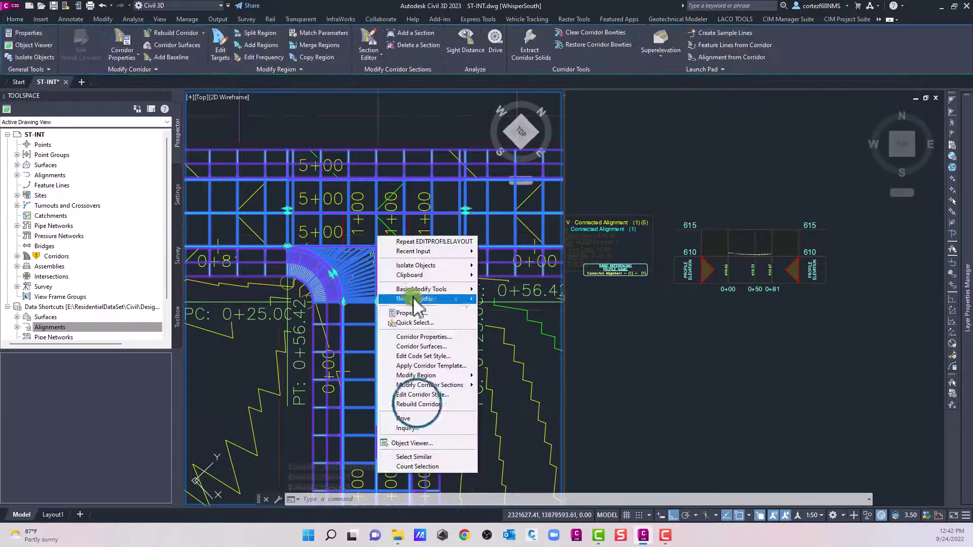
click(419, 404)
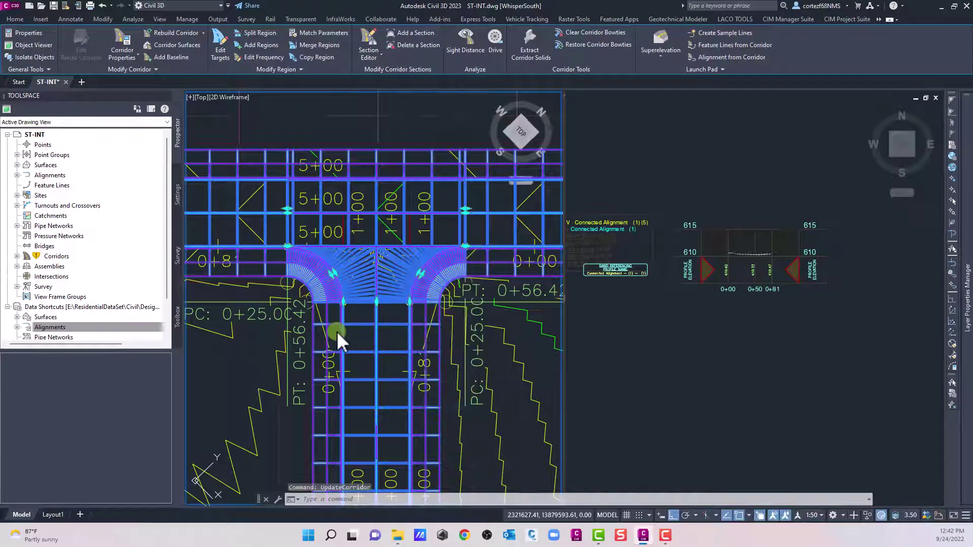
scroll(360, 279, down, 3)
key(Escape)
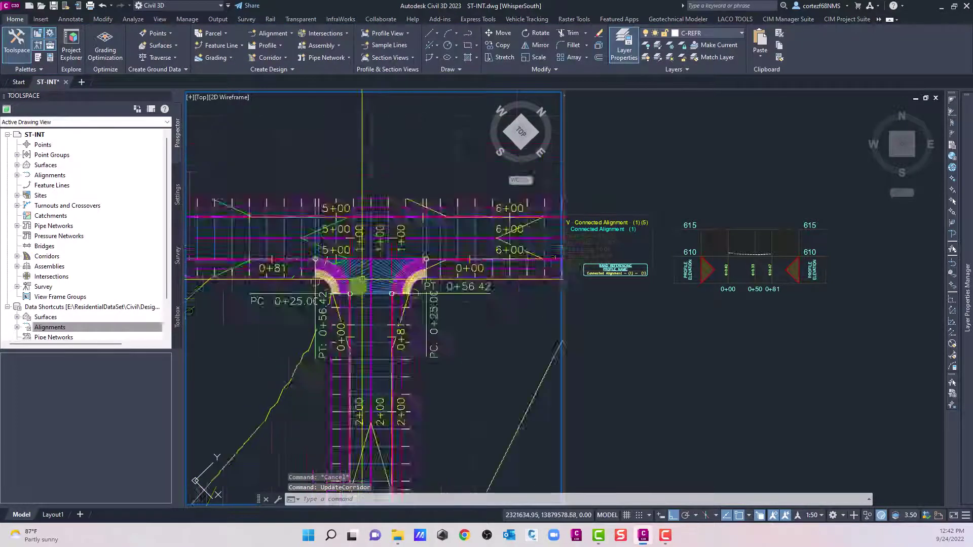
Step: Examine the unmodeled knuckle between the two corridor legs at station 1+00, the overall street layout and the finished T-intersection in plan
scroll(362, 279, down, 3)
scroll(369, 284, up, 3)
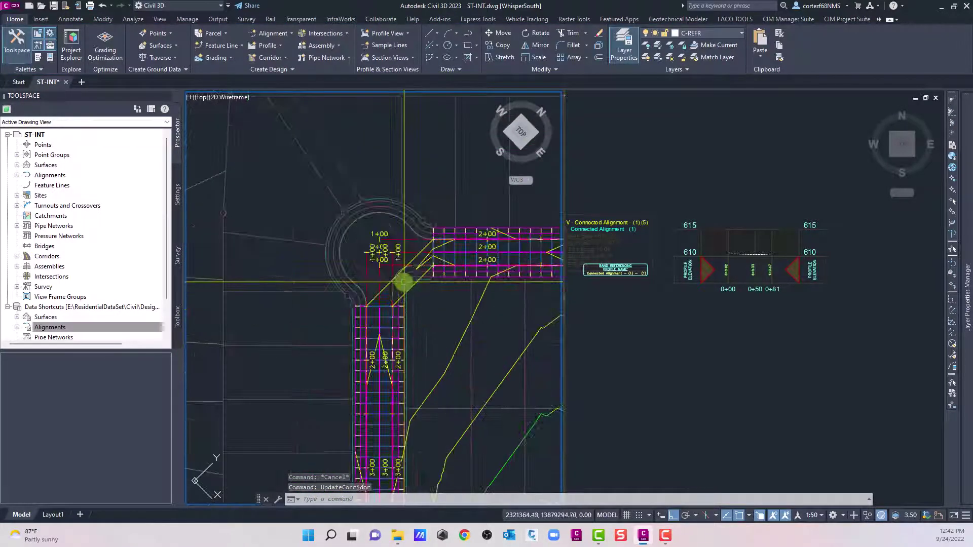
middle_drag(404, 282, 321, 337)
key(Escape)
scroll(309, 344, up, 3)
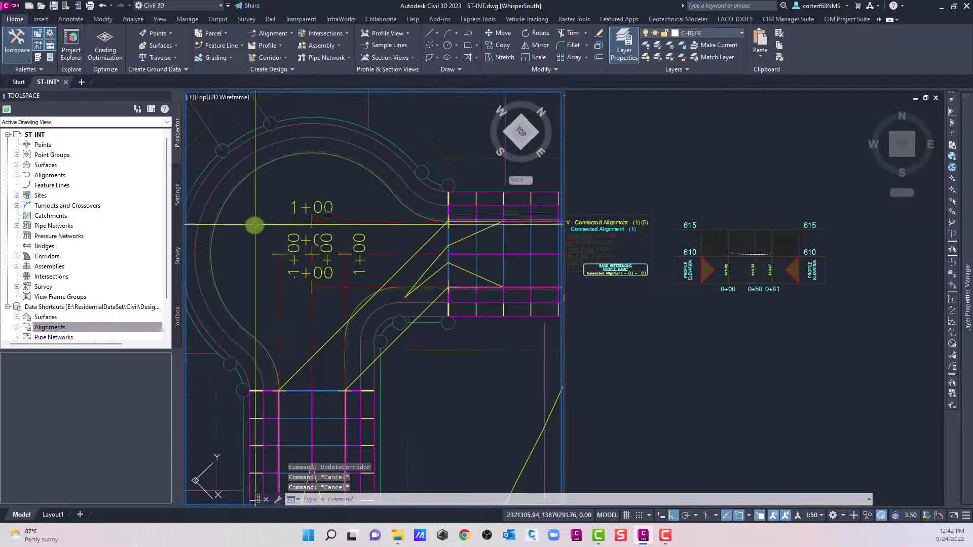
scroll(255, 225, down, 3)
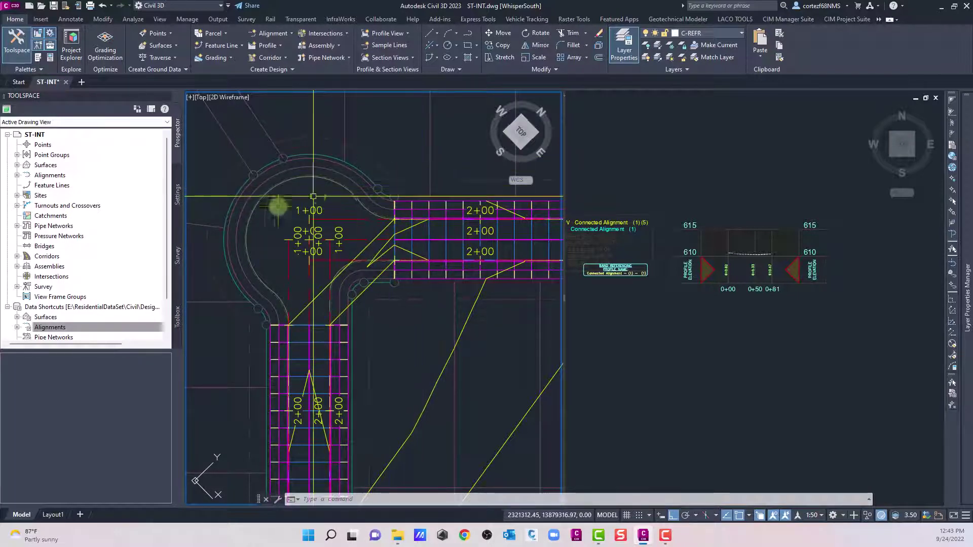
scroll(273, 247, down, 5)
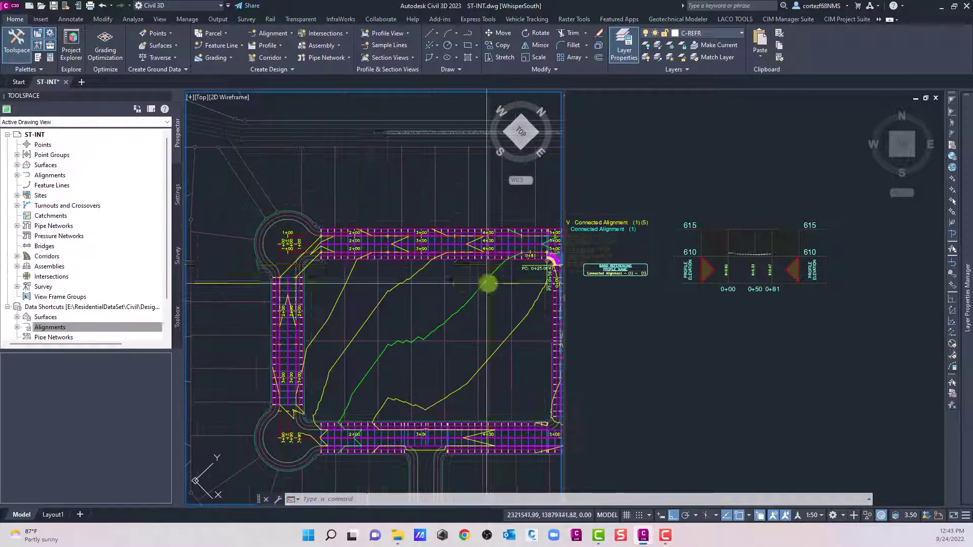
scroll(365, 282, up, 5)
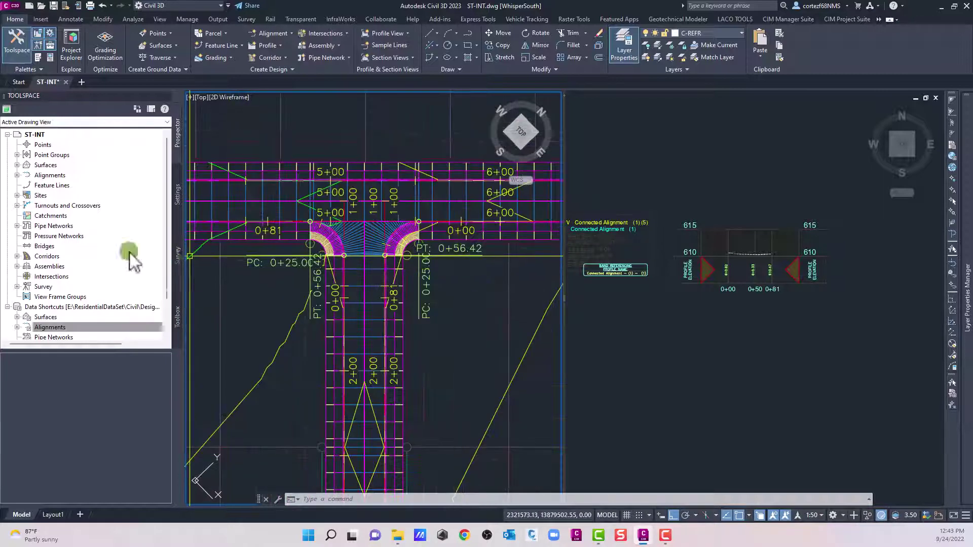